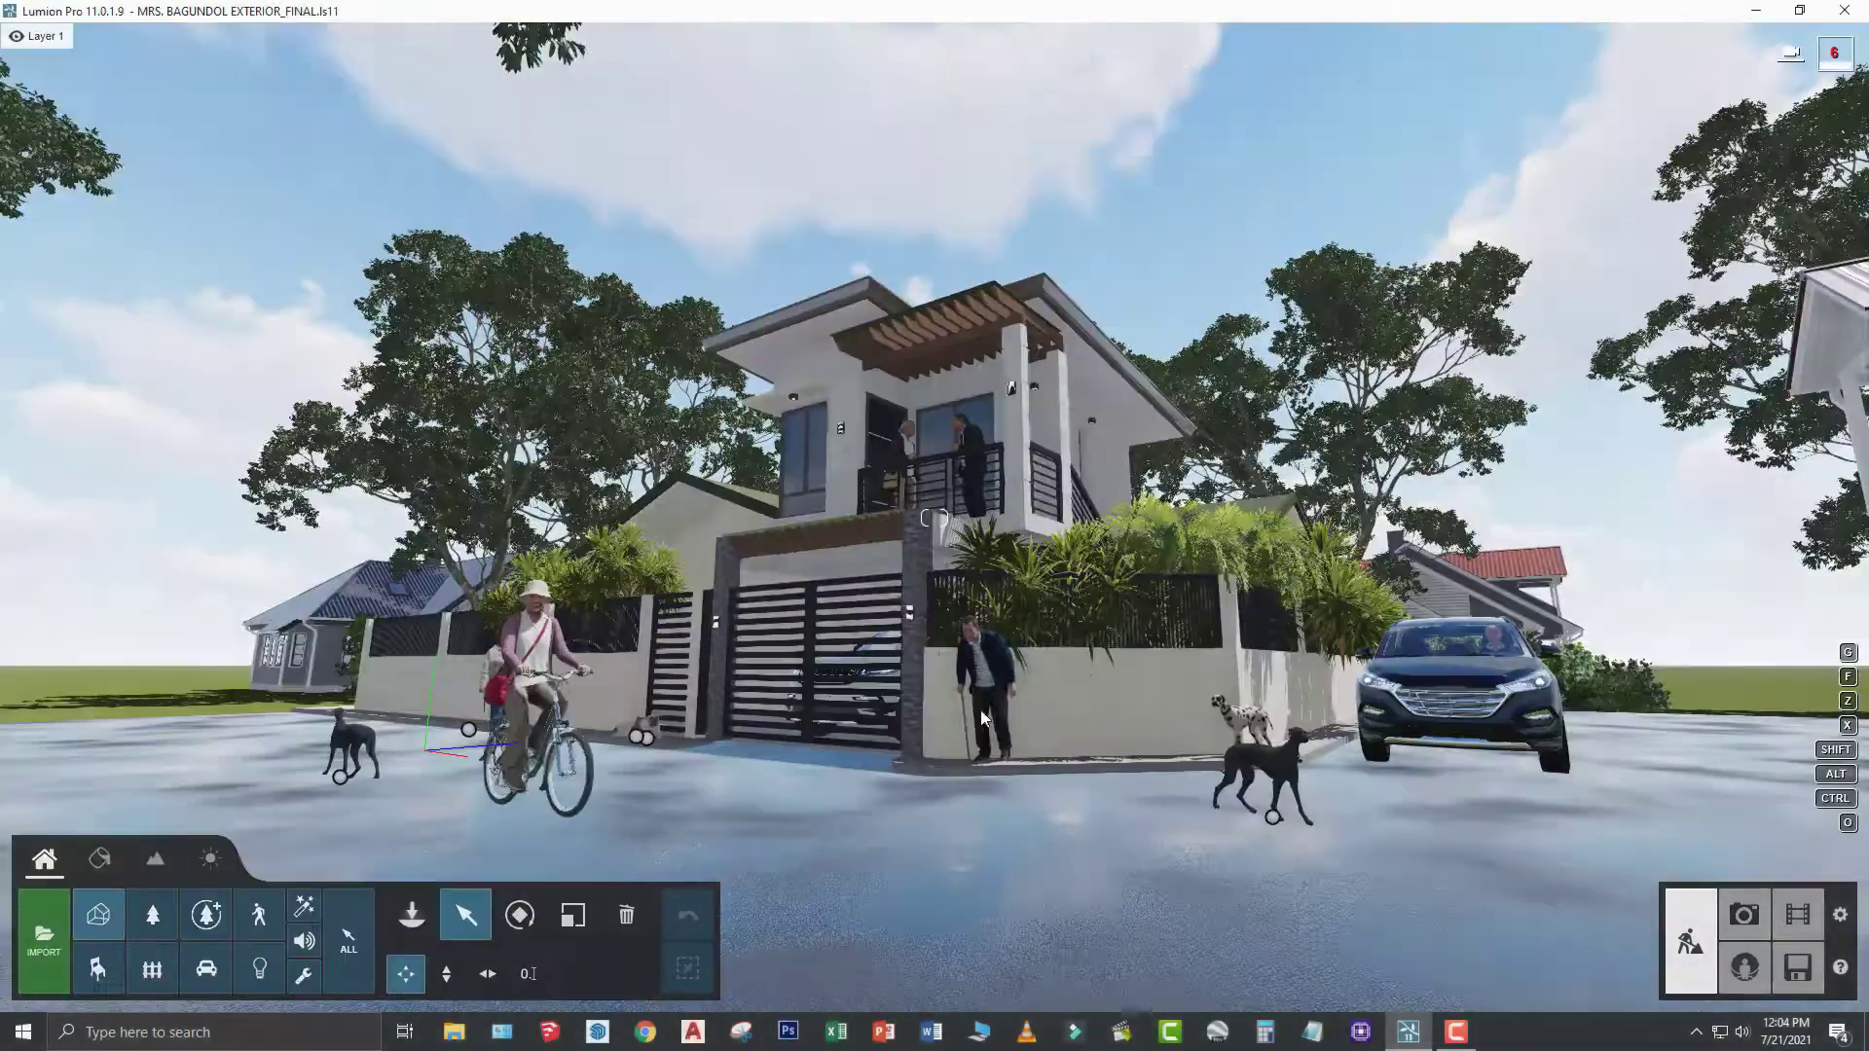
- Save the effects of the first photo to the Desktop as the Lumion movie effects file 1
key("w")
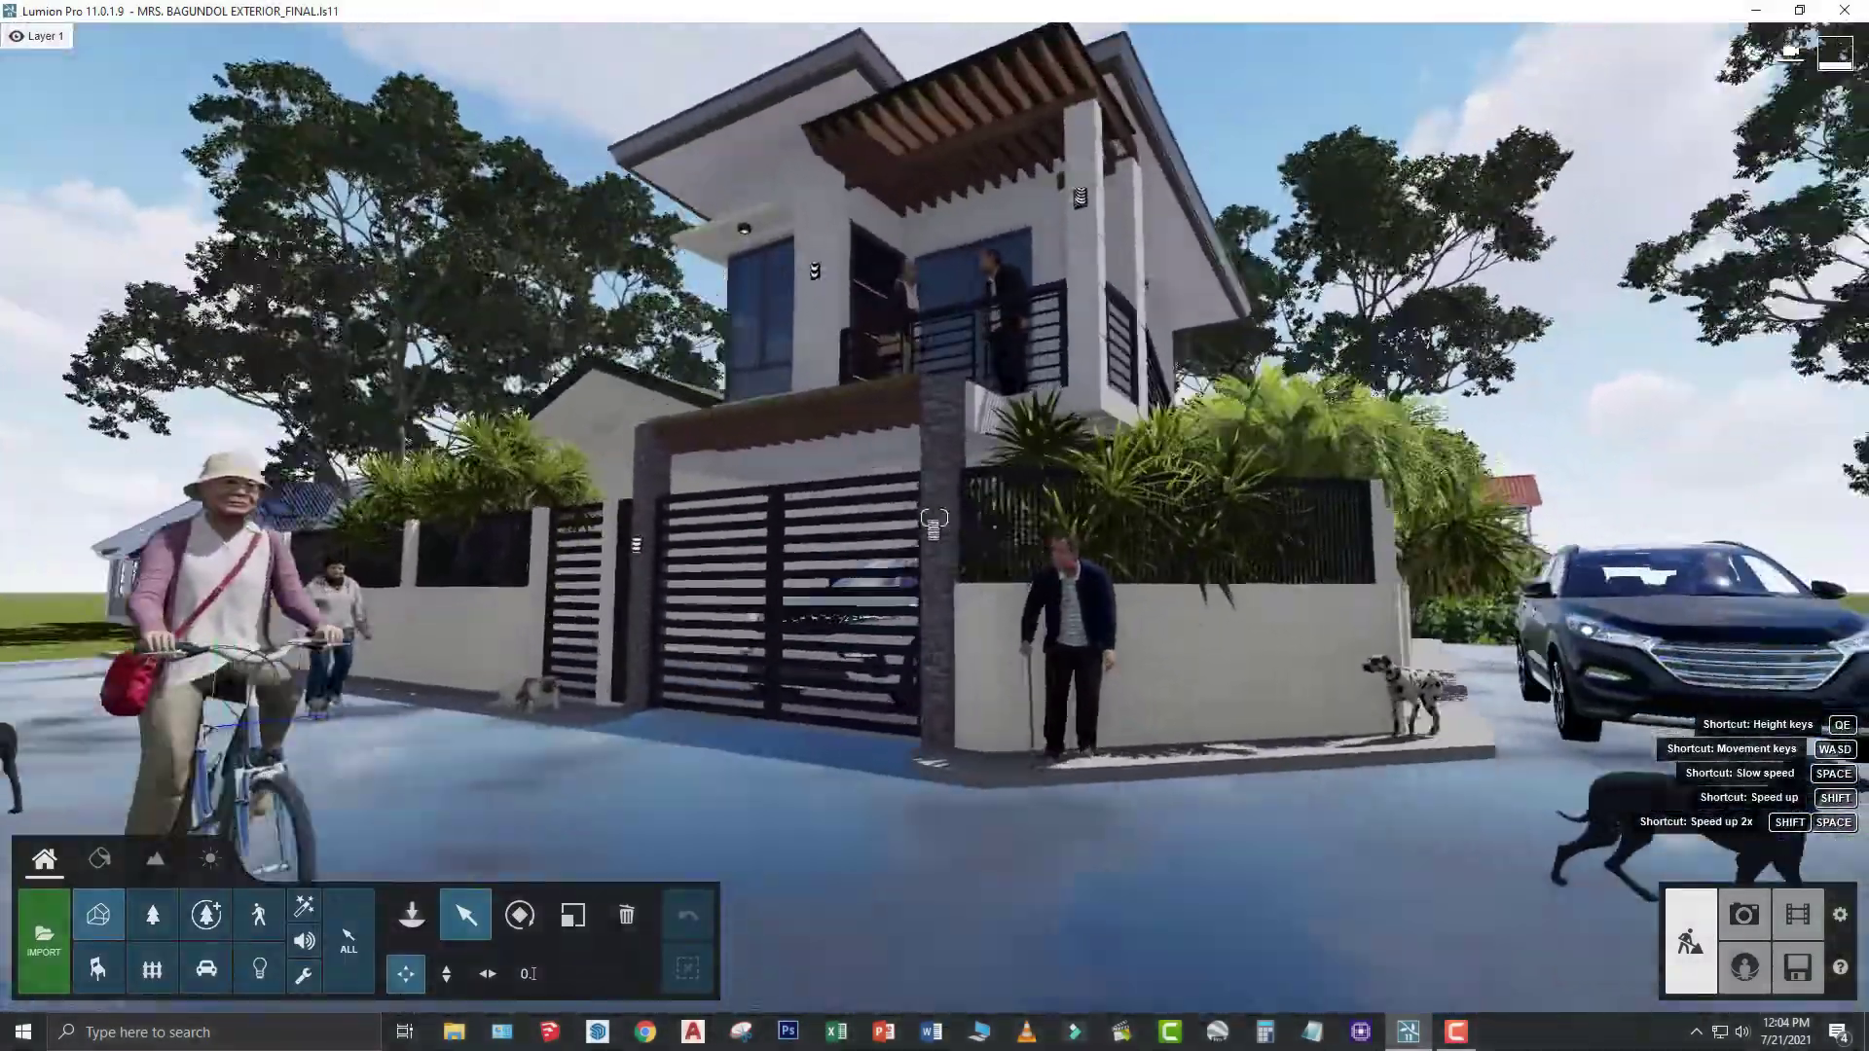
left_click(1745, 915)
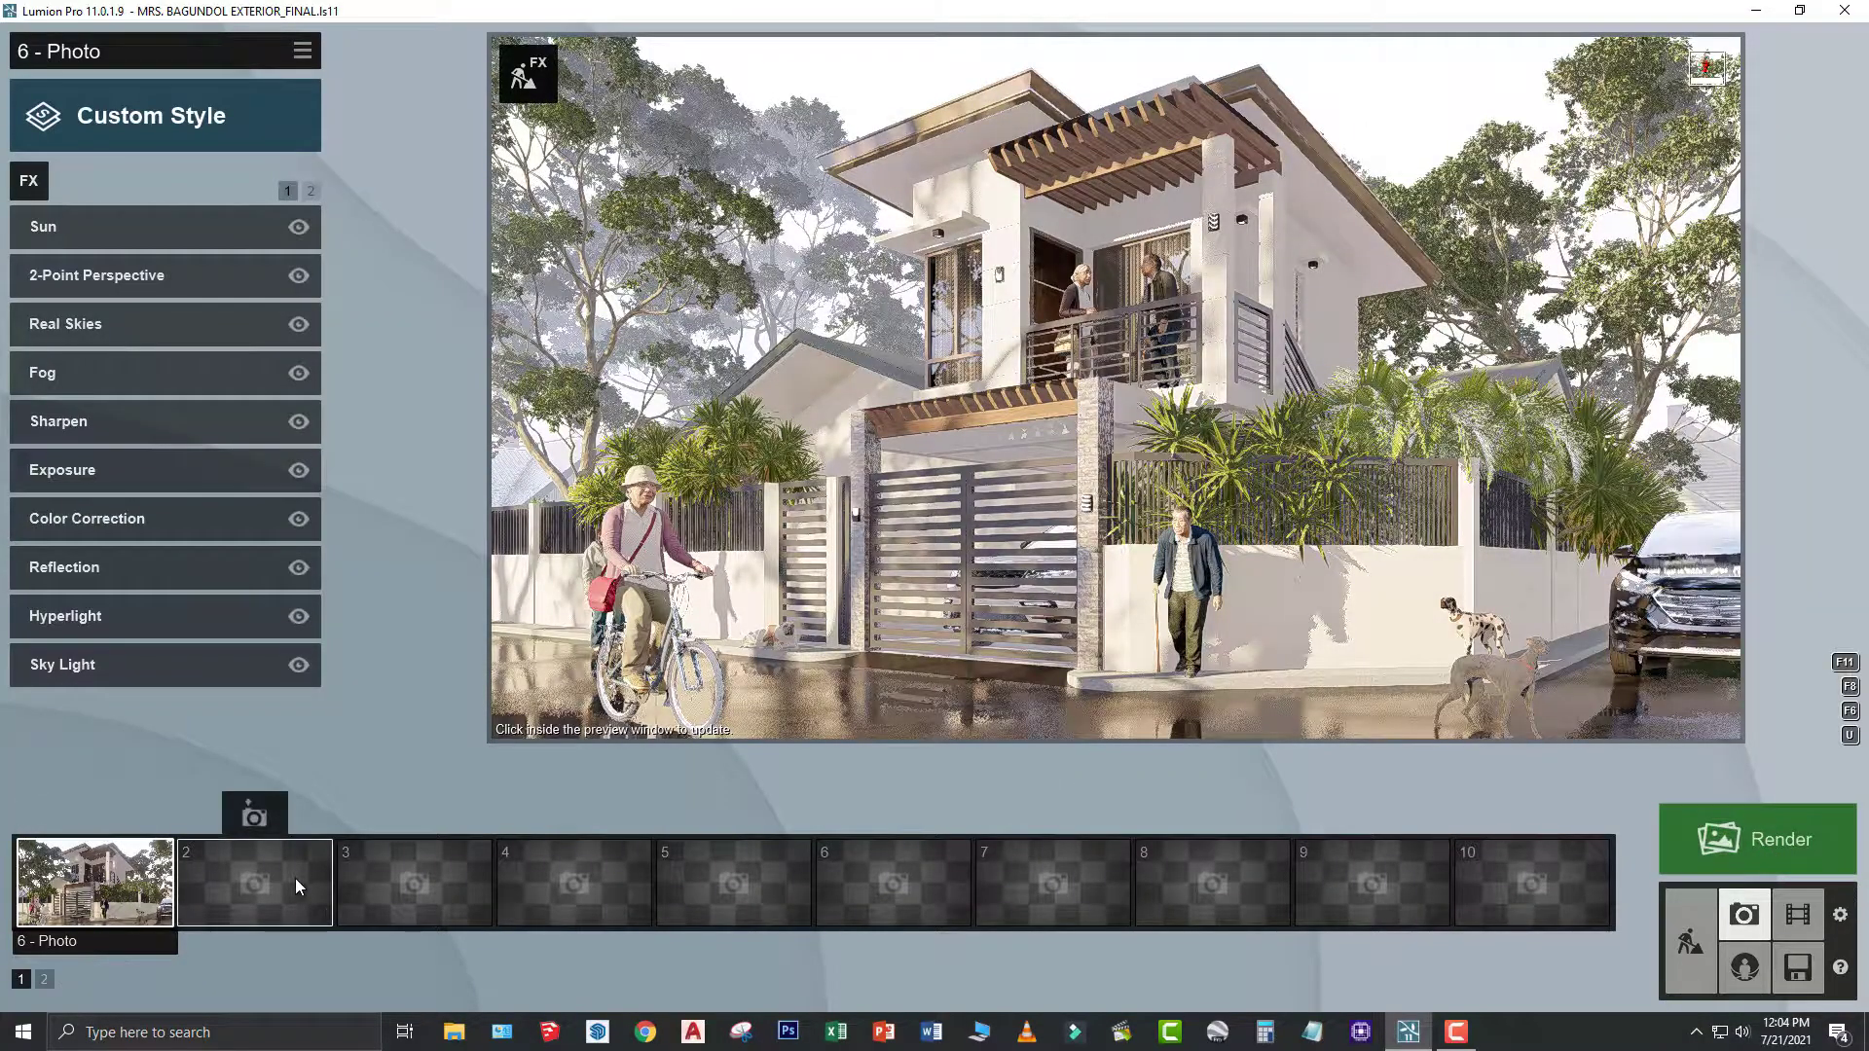
left_click(295, 879)
left_click(87, 877)
left_click(302, 51)
left_click(366, 79)
left_click(424, 104)
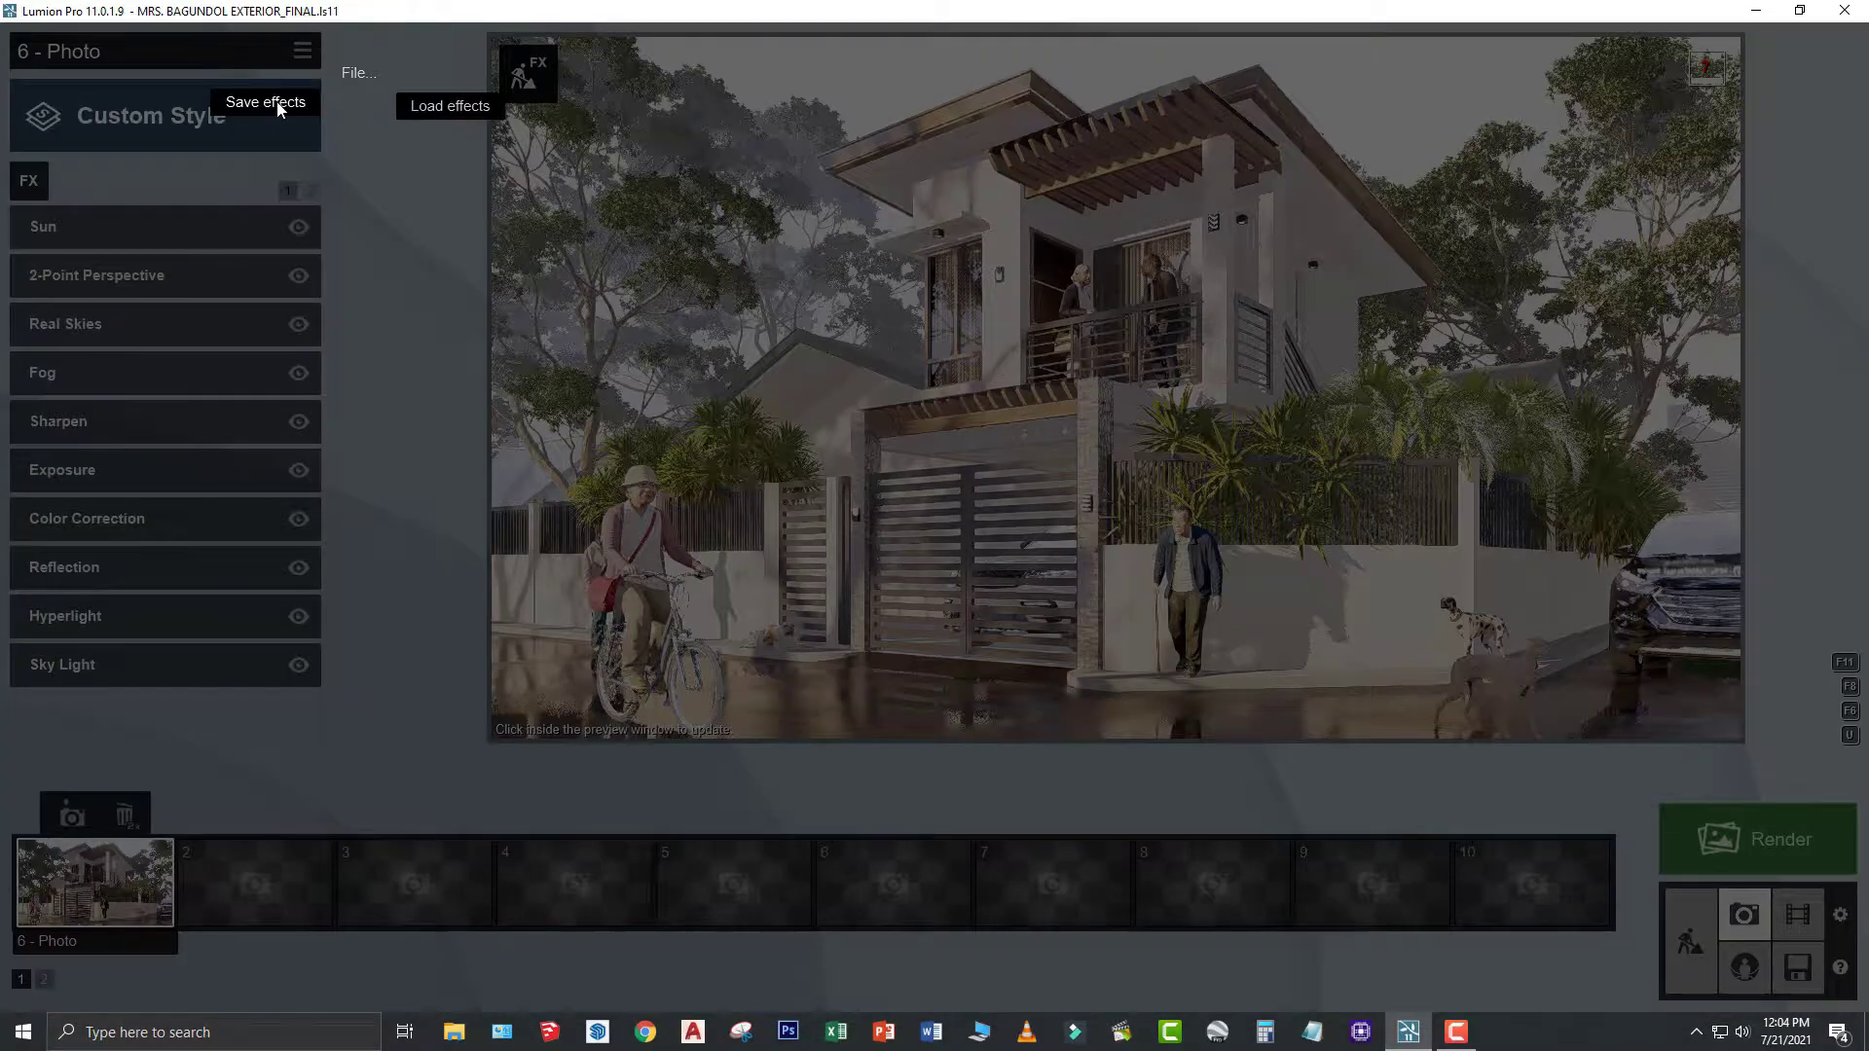
left_click(279, 107)
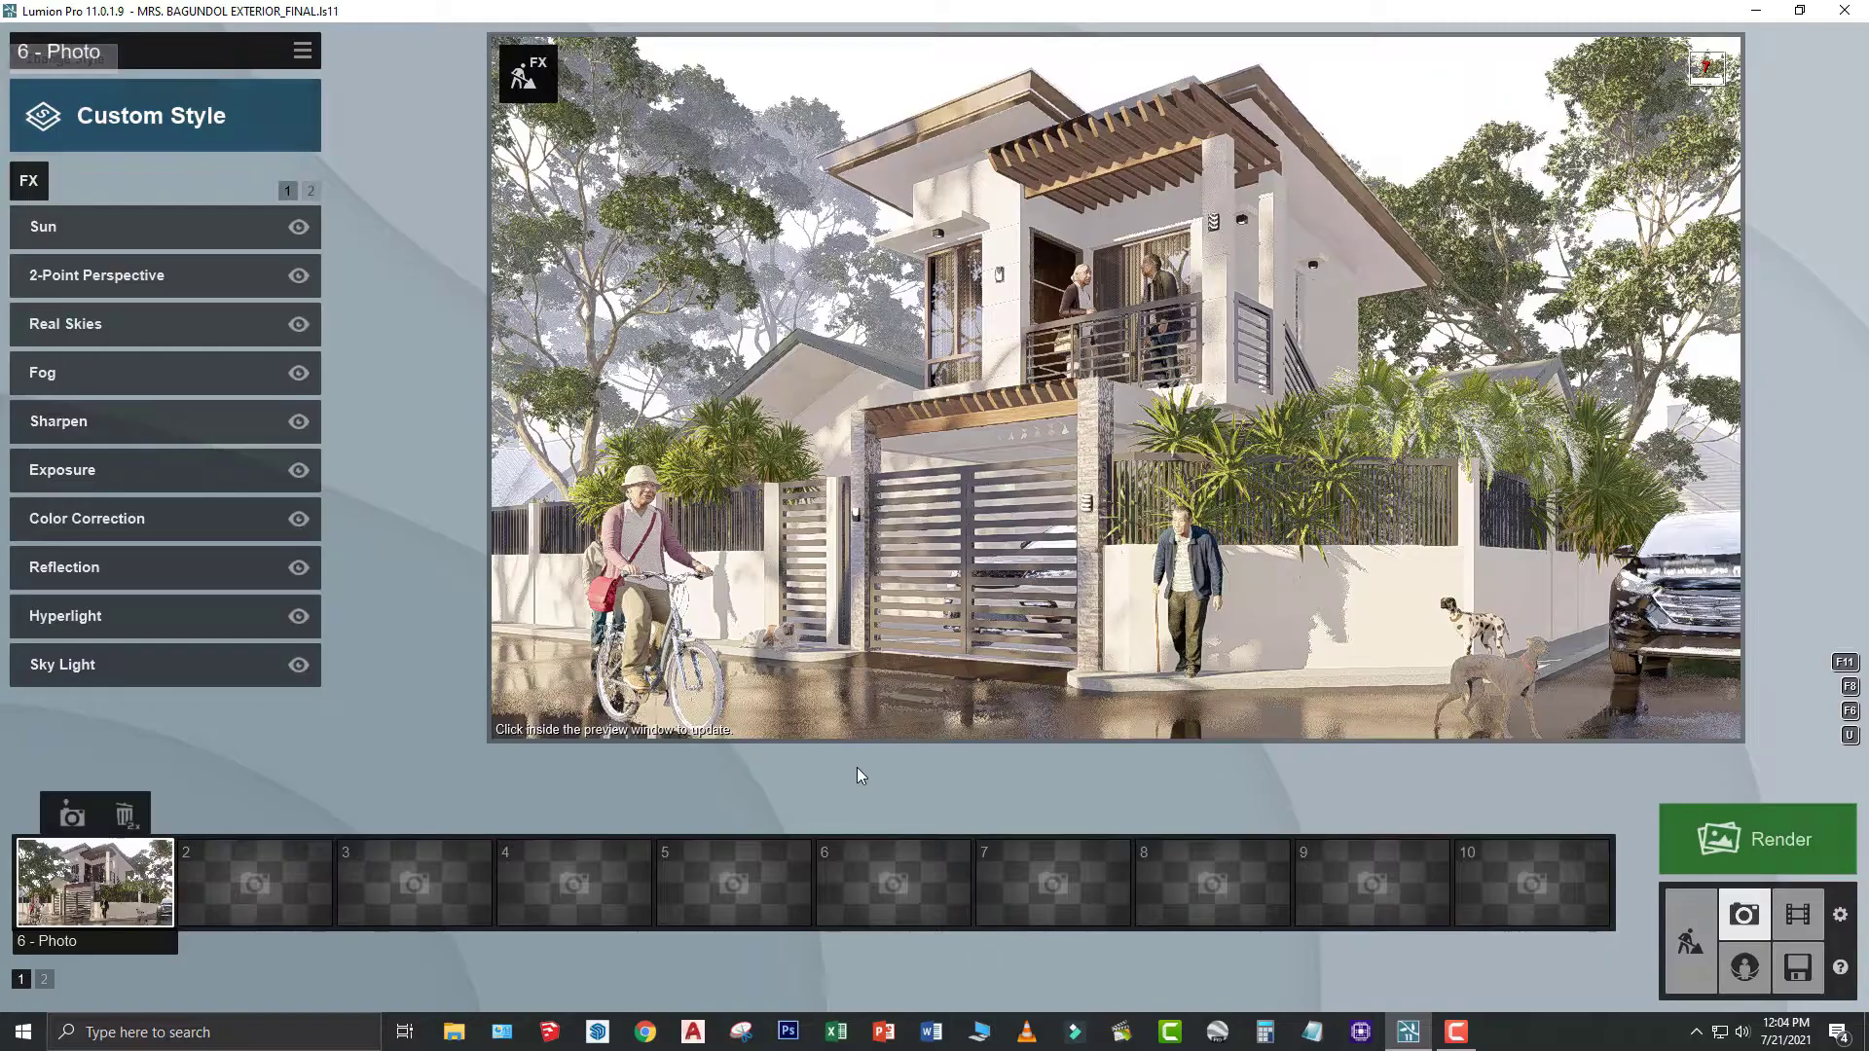
- Load the effects file 1.lme from the Desktop into the second photo slot
left_click(255, 881)
left_click(302, 51)
left_click(351, 74)
left_click(400, 108)
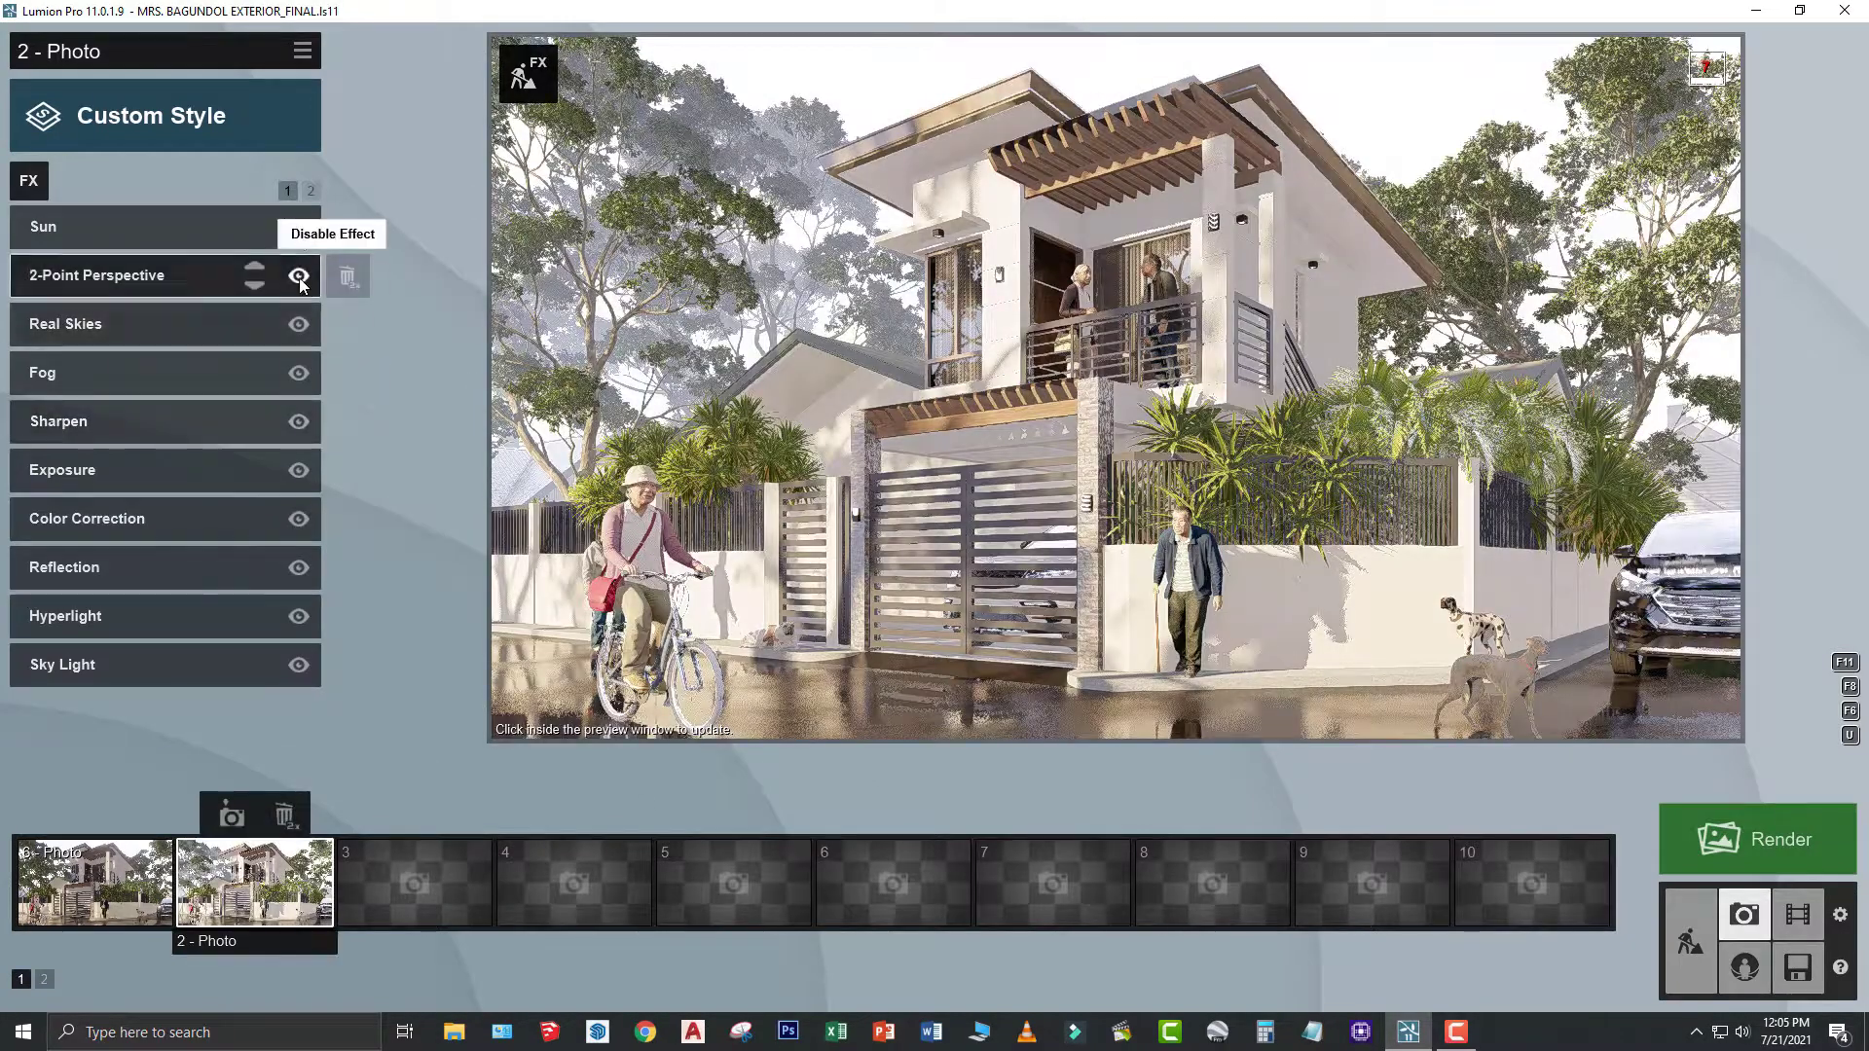
left_click(299, 277)
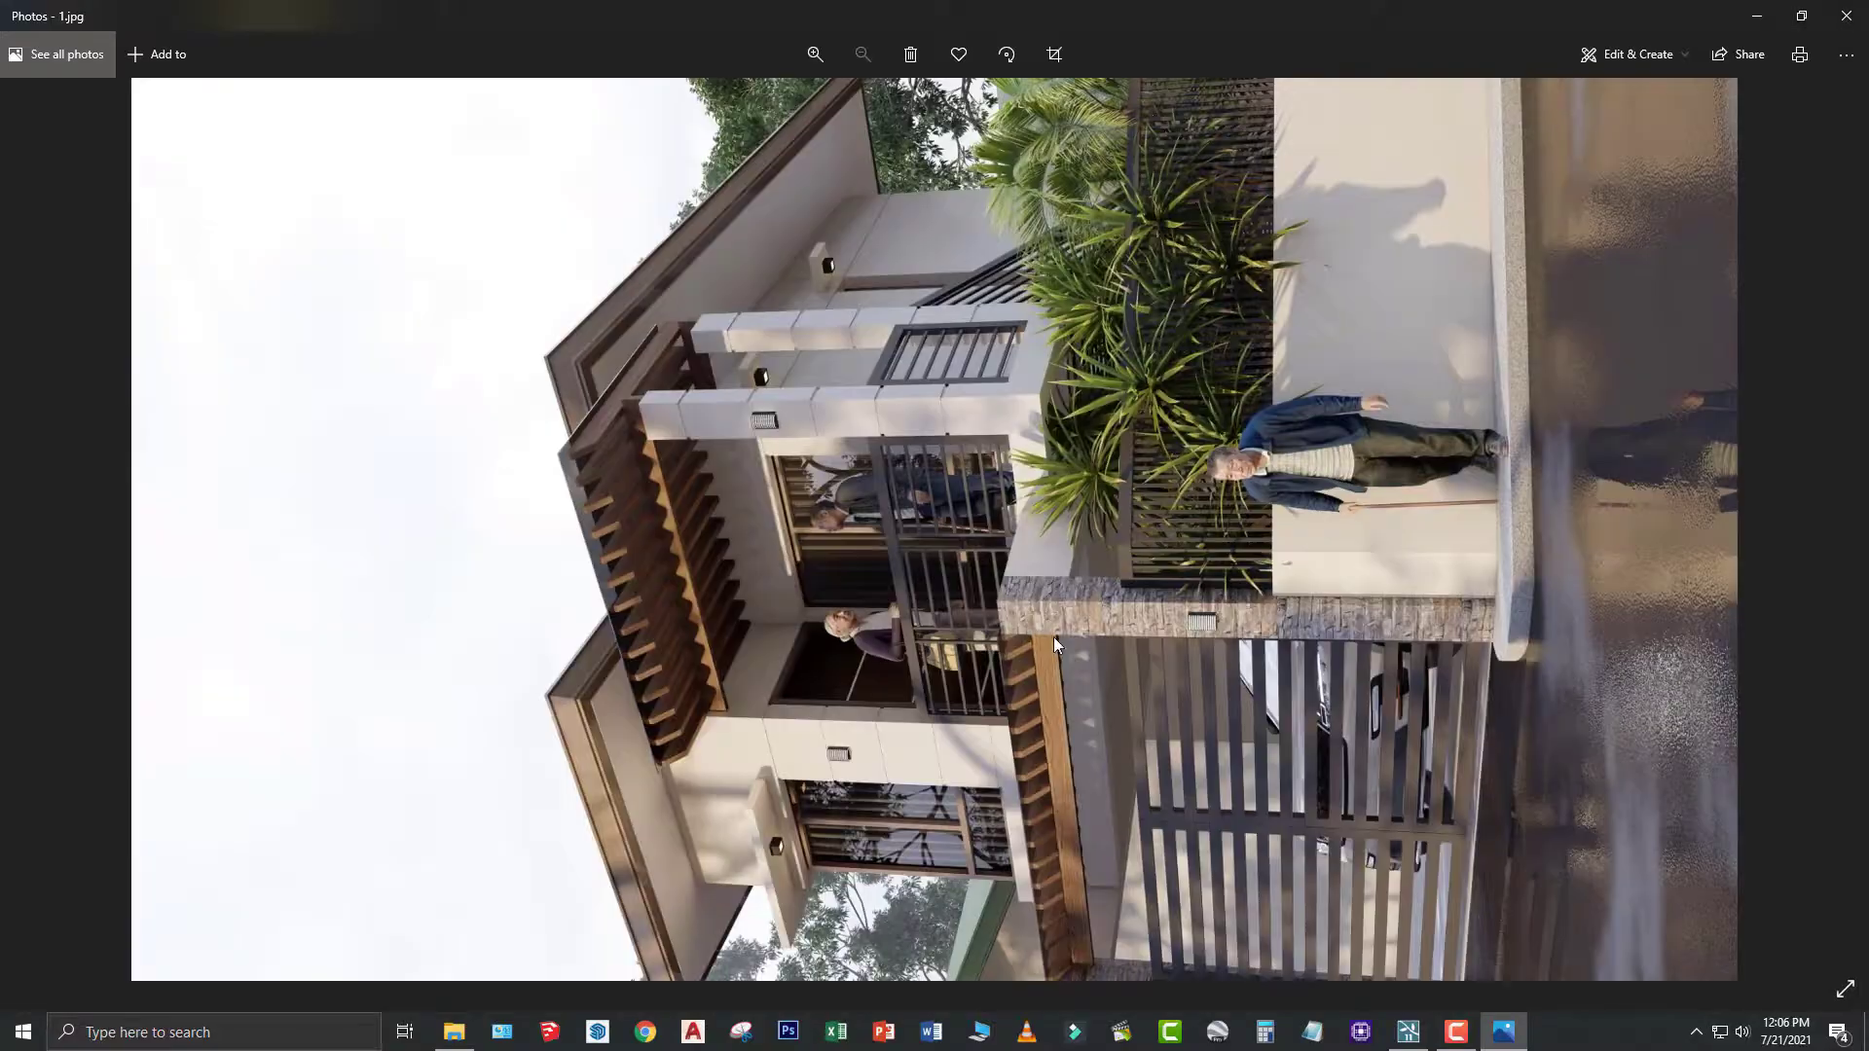
key("ctrl+r")
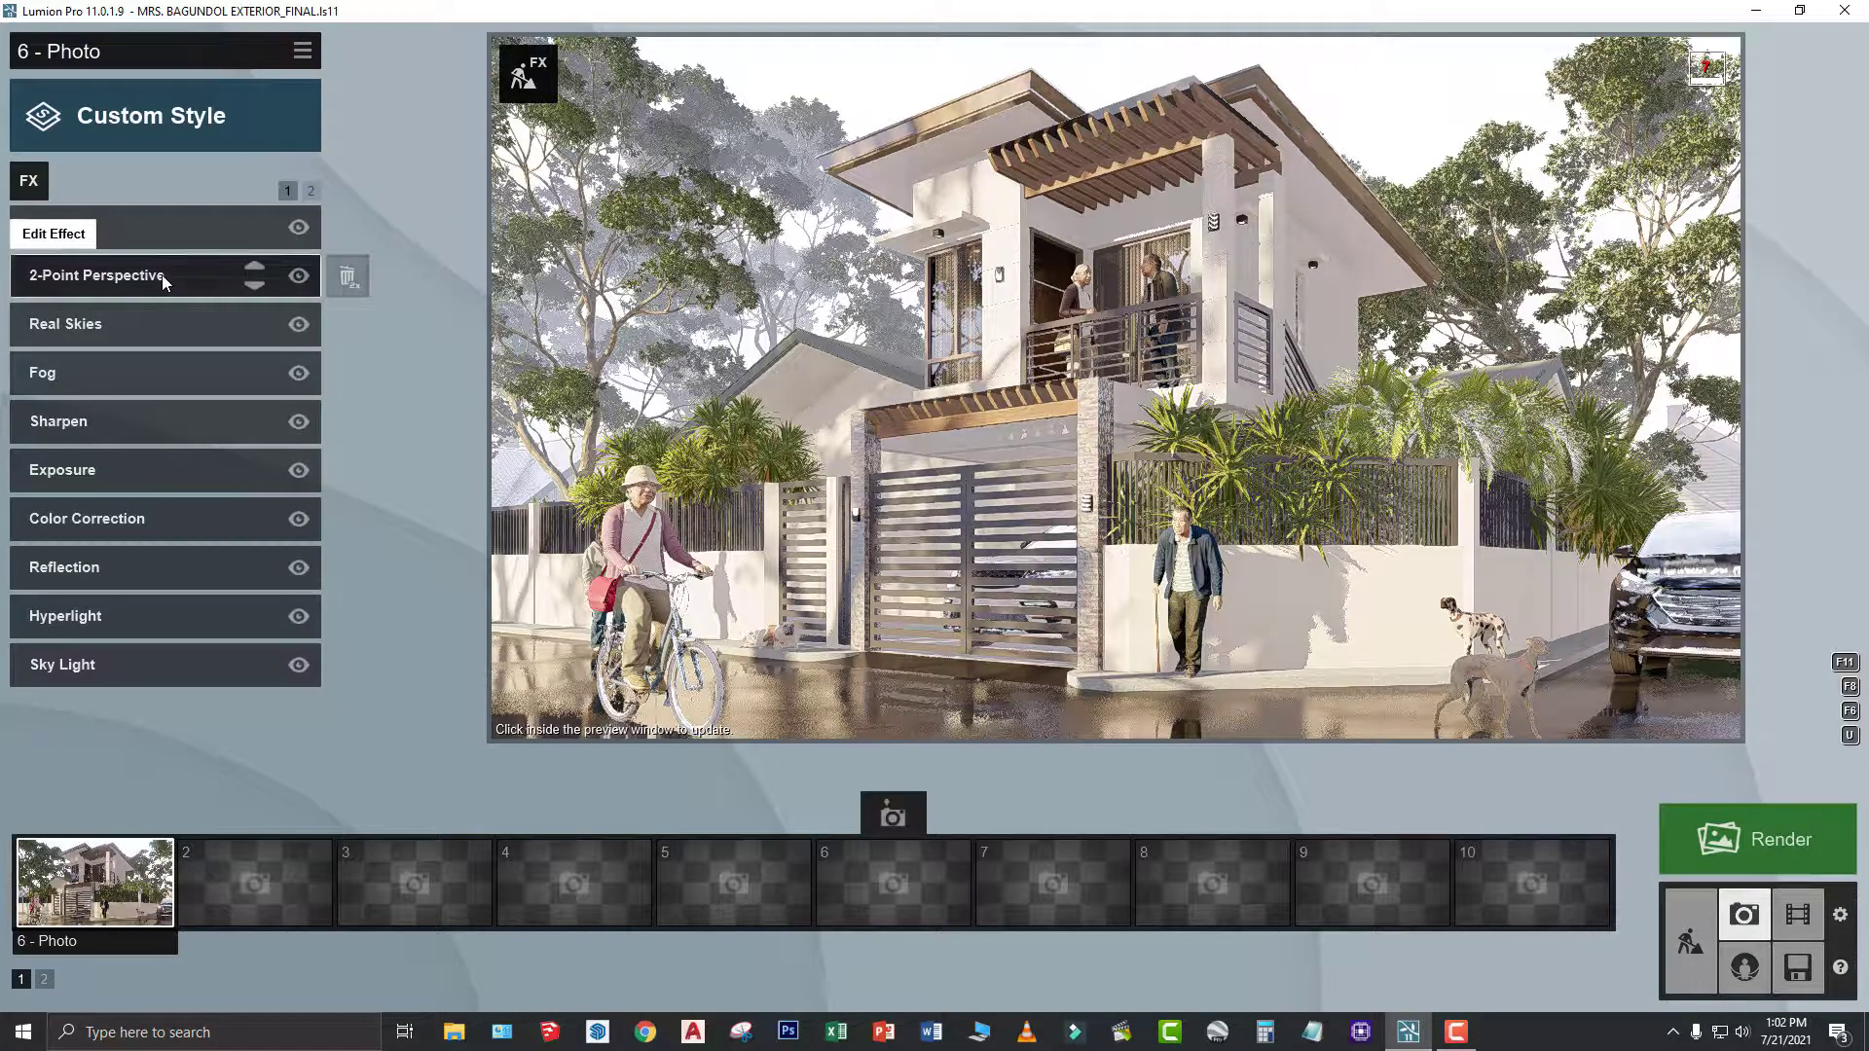
- Review the Real Skies effect's settings and its Overcast sky presets, leaving them as they are
left_click(148, 337)
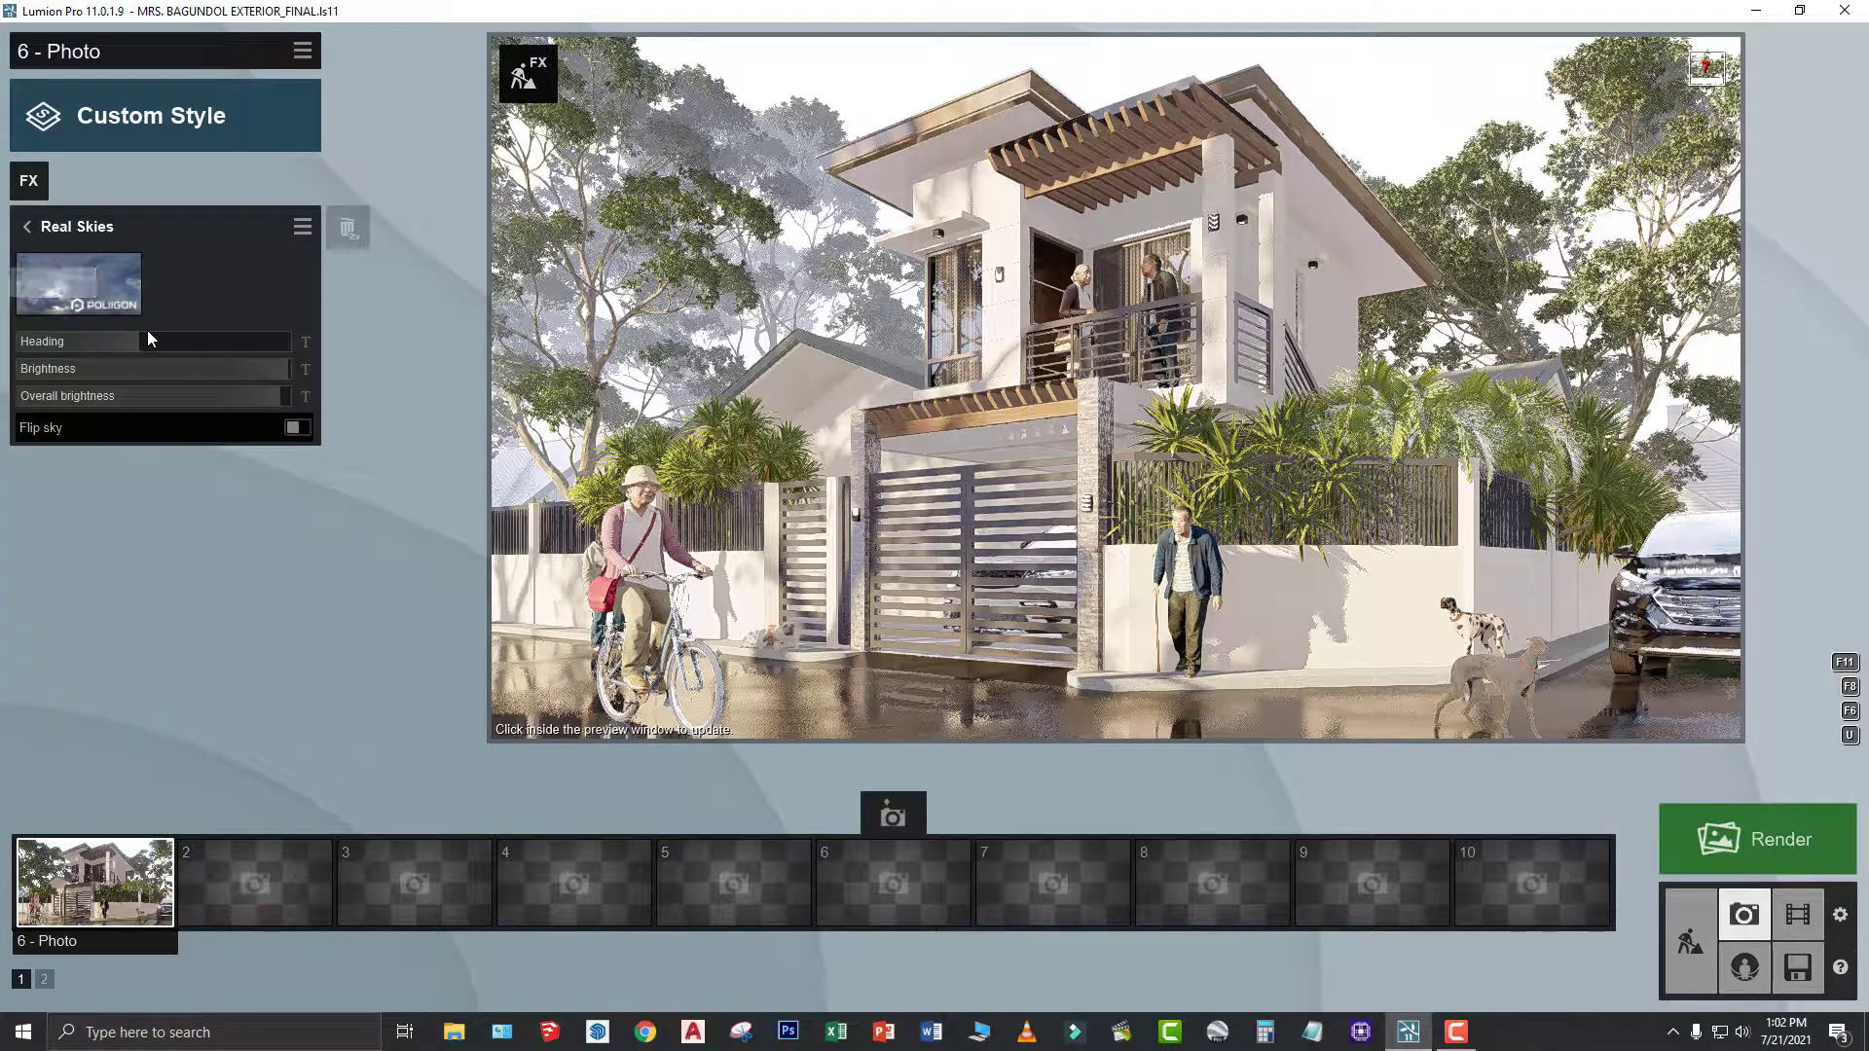
left_click(95, 281)
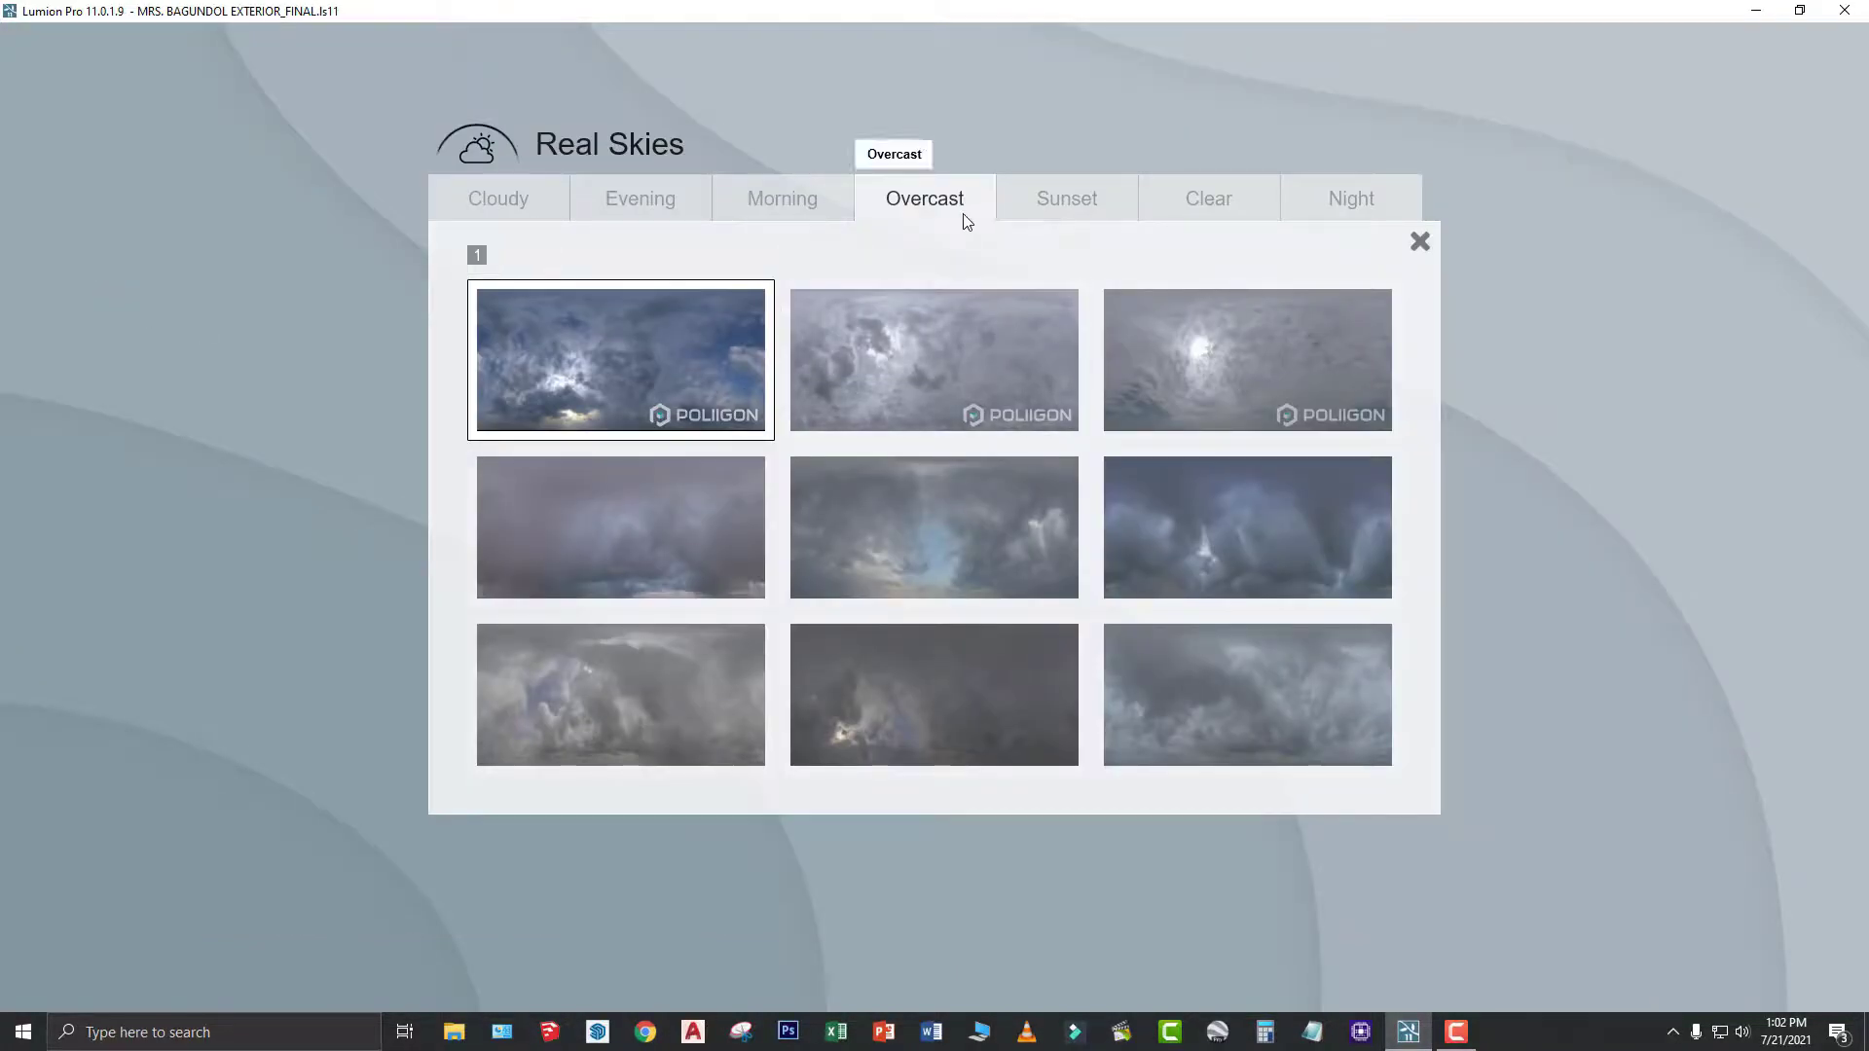
left_click(1419, 243)
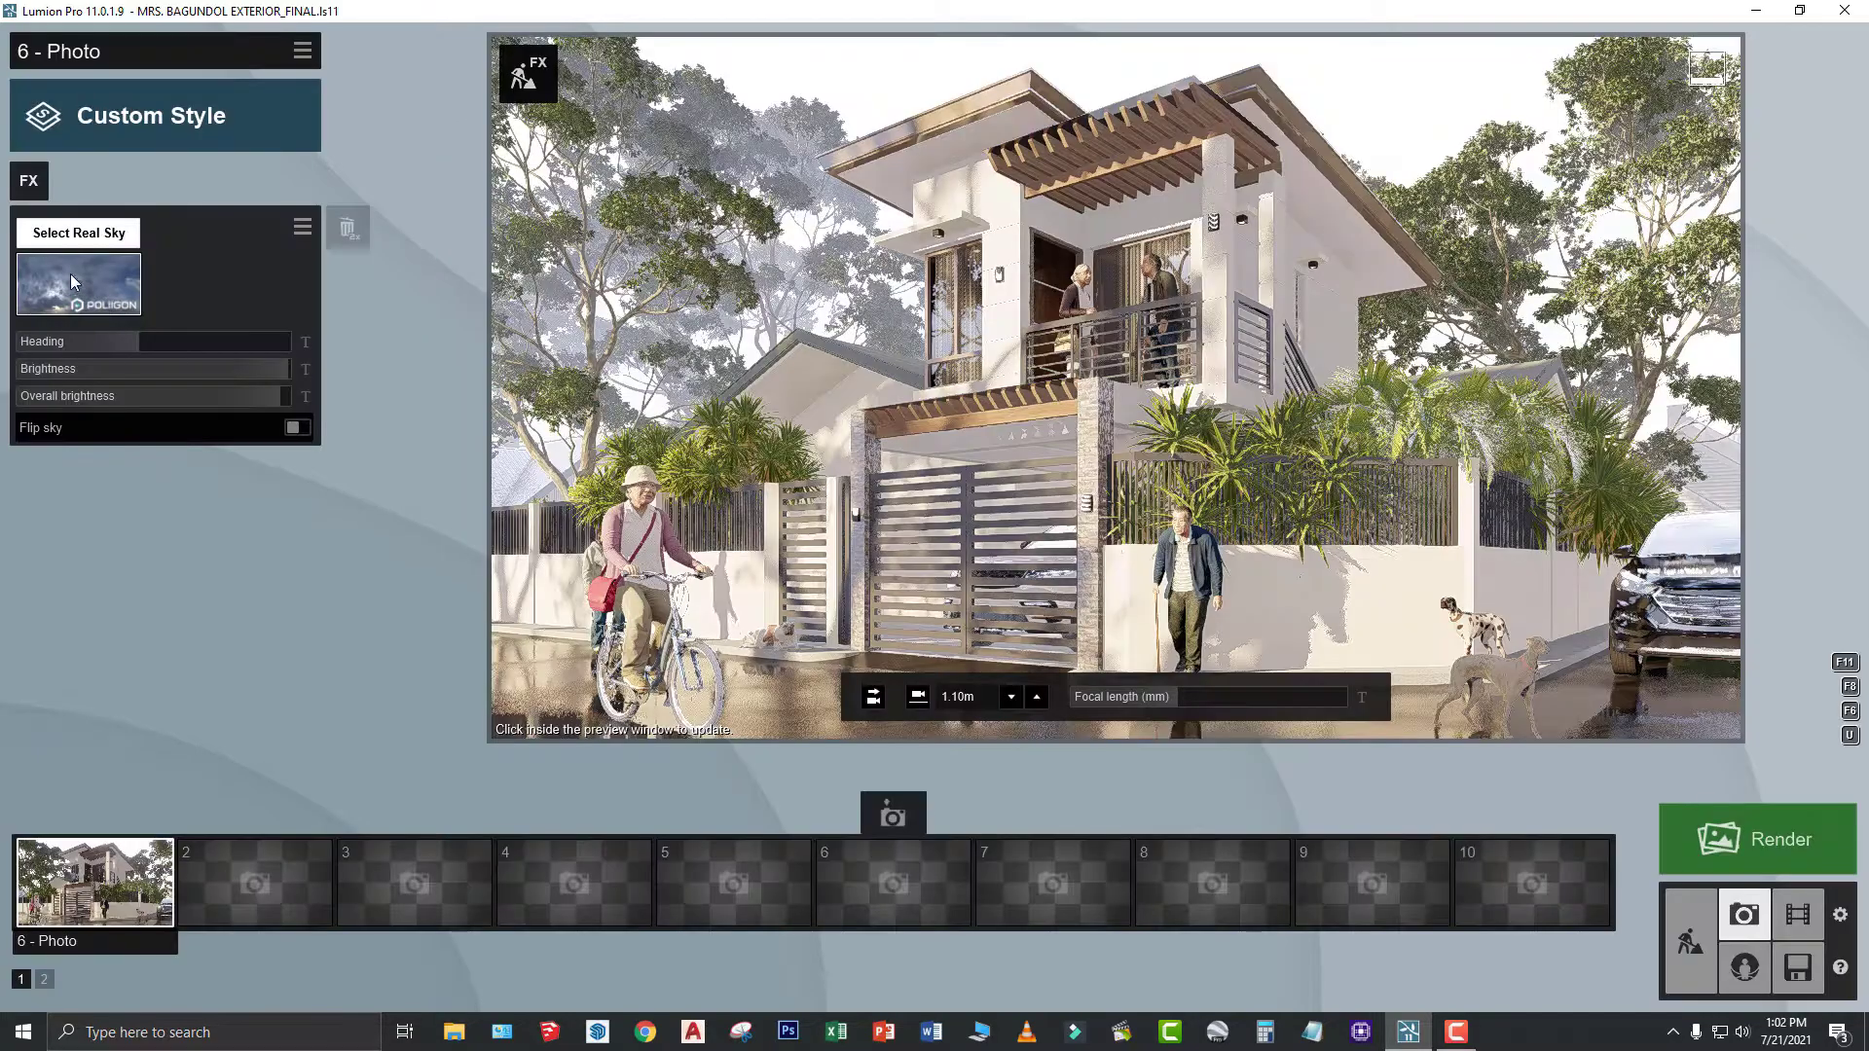
left_click(28, 228)
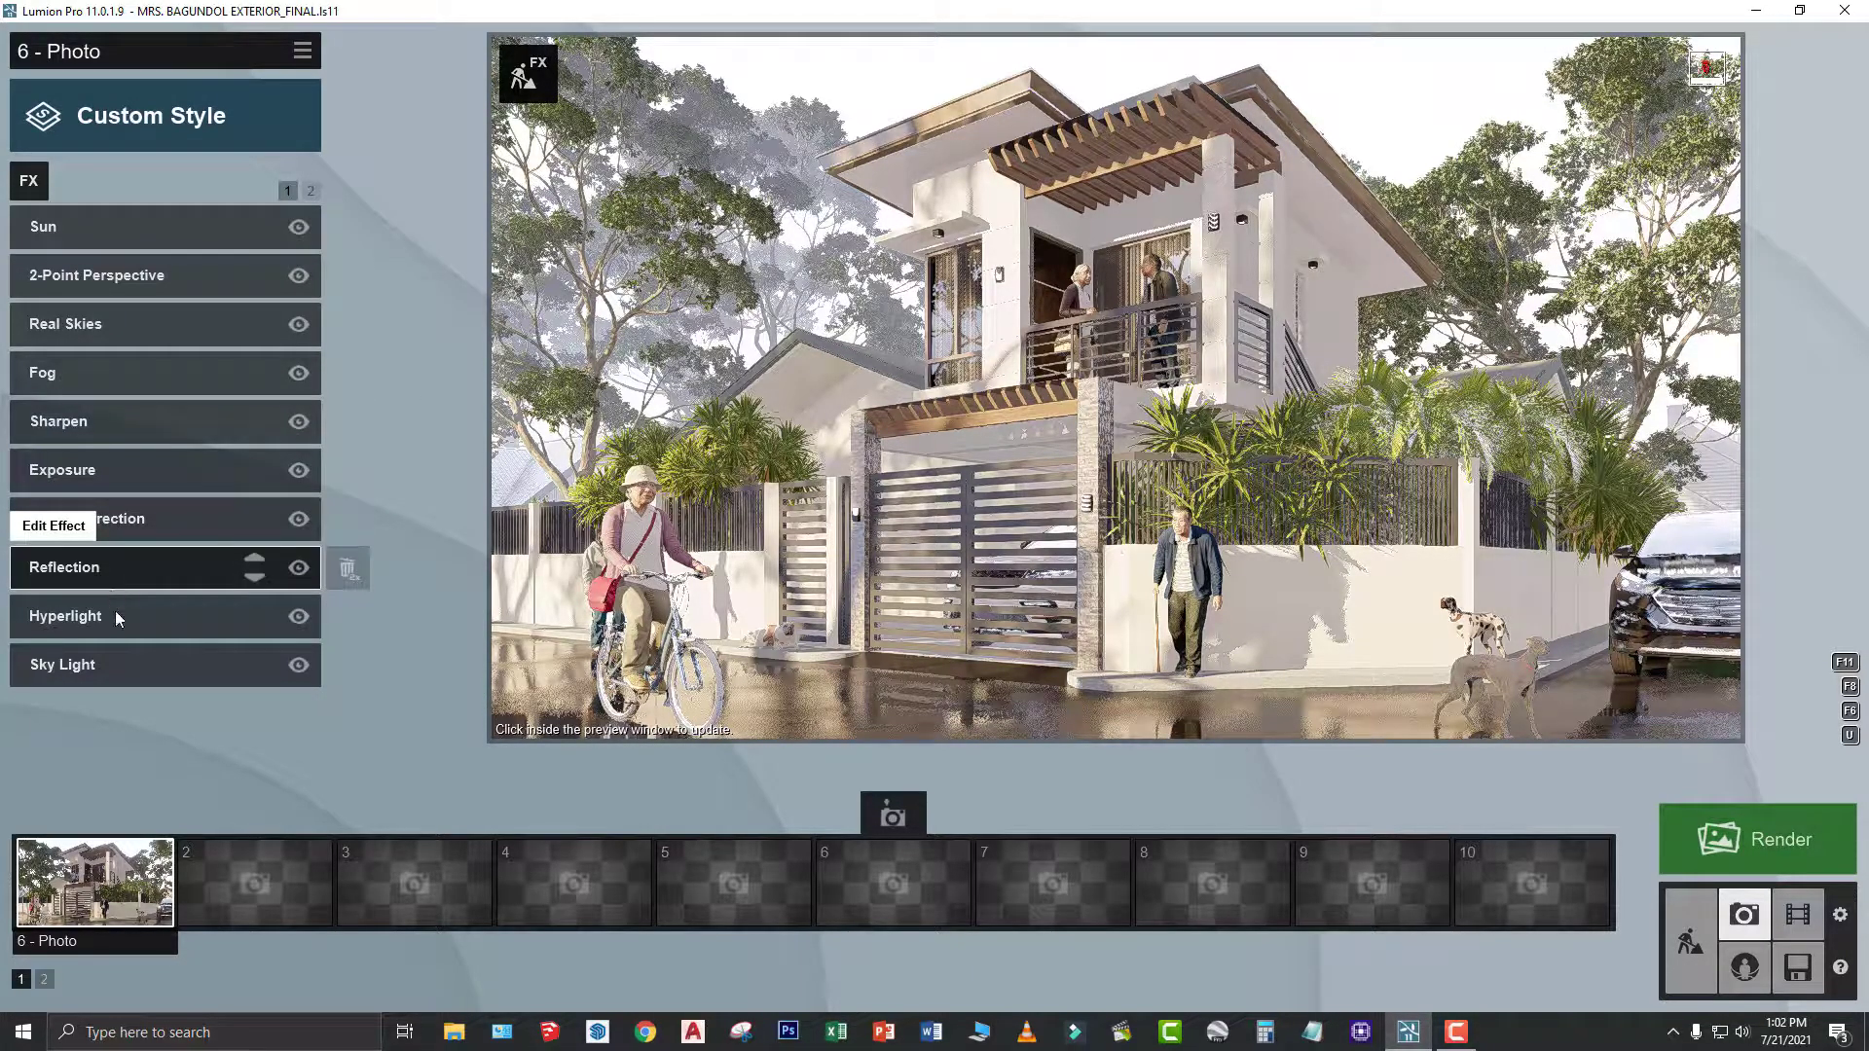
- Review the second page of effects and the settings of the Hyperlight and Sky Light effects
left_click(310, 191)
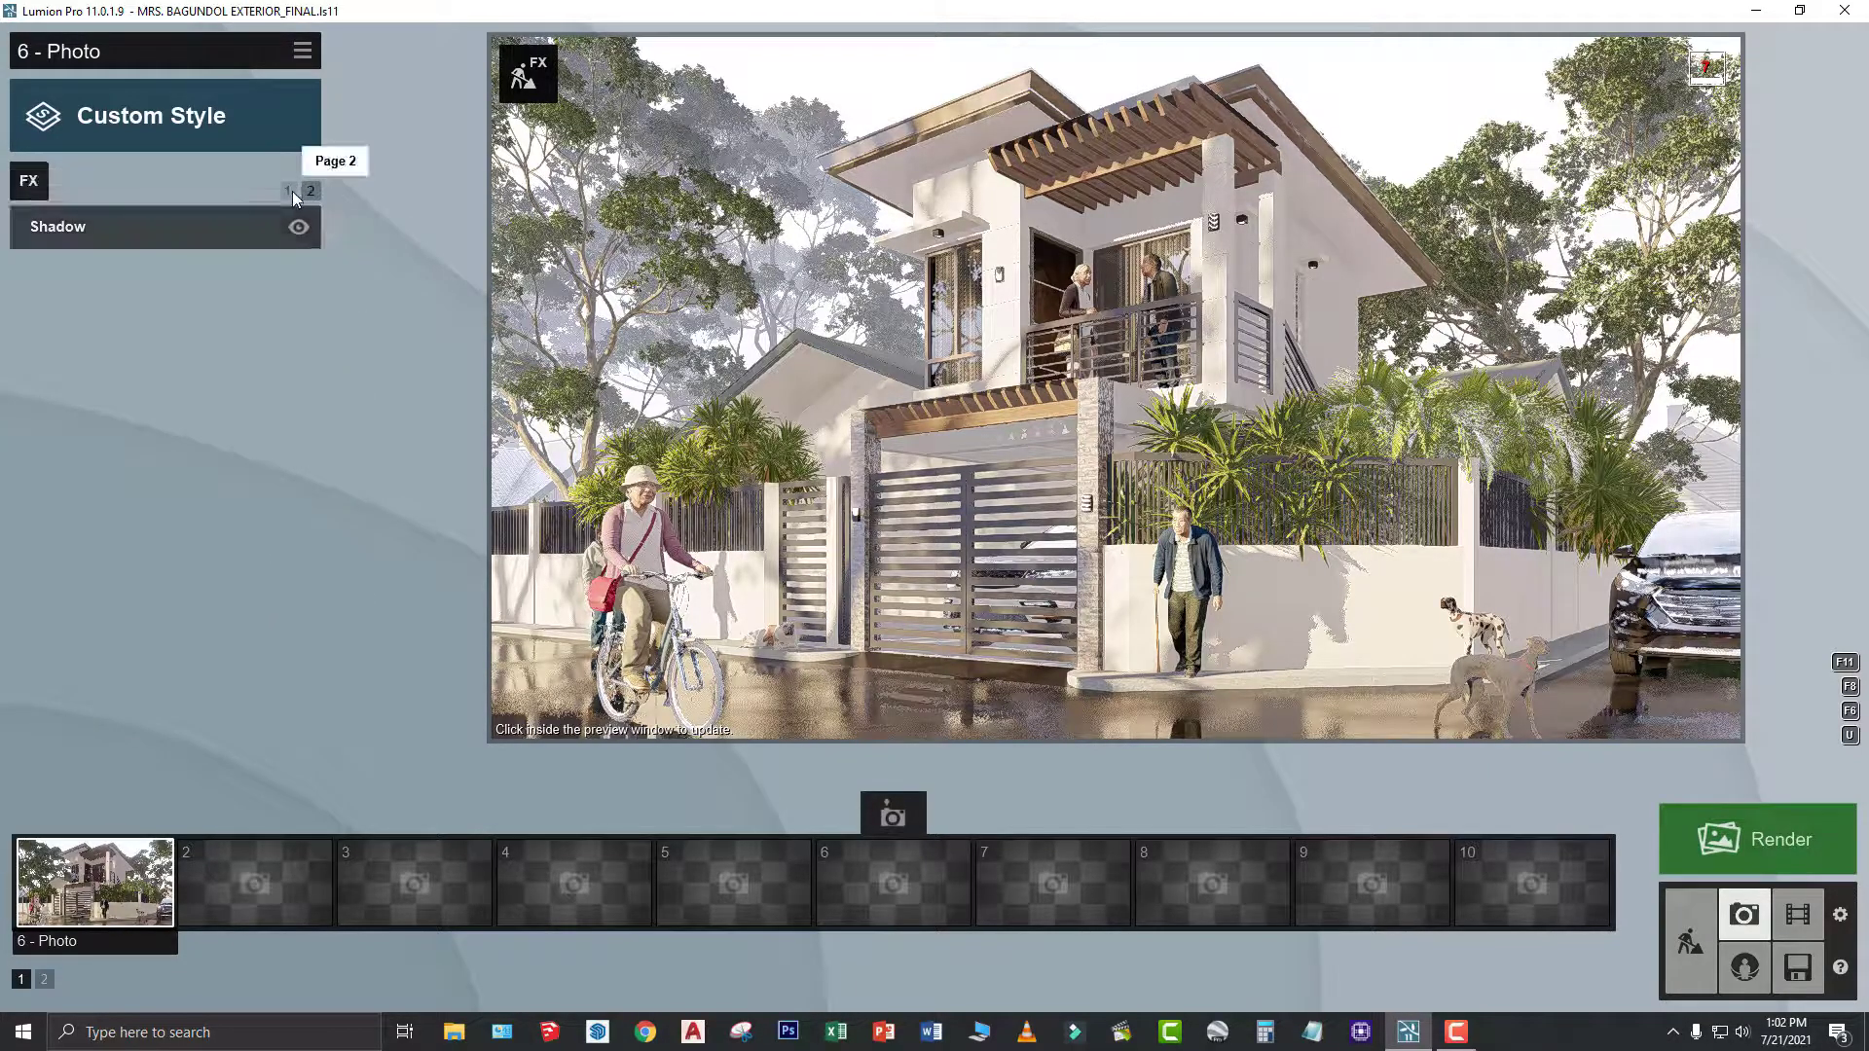
left_click(288, 191)
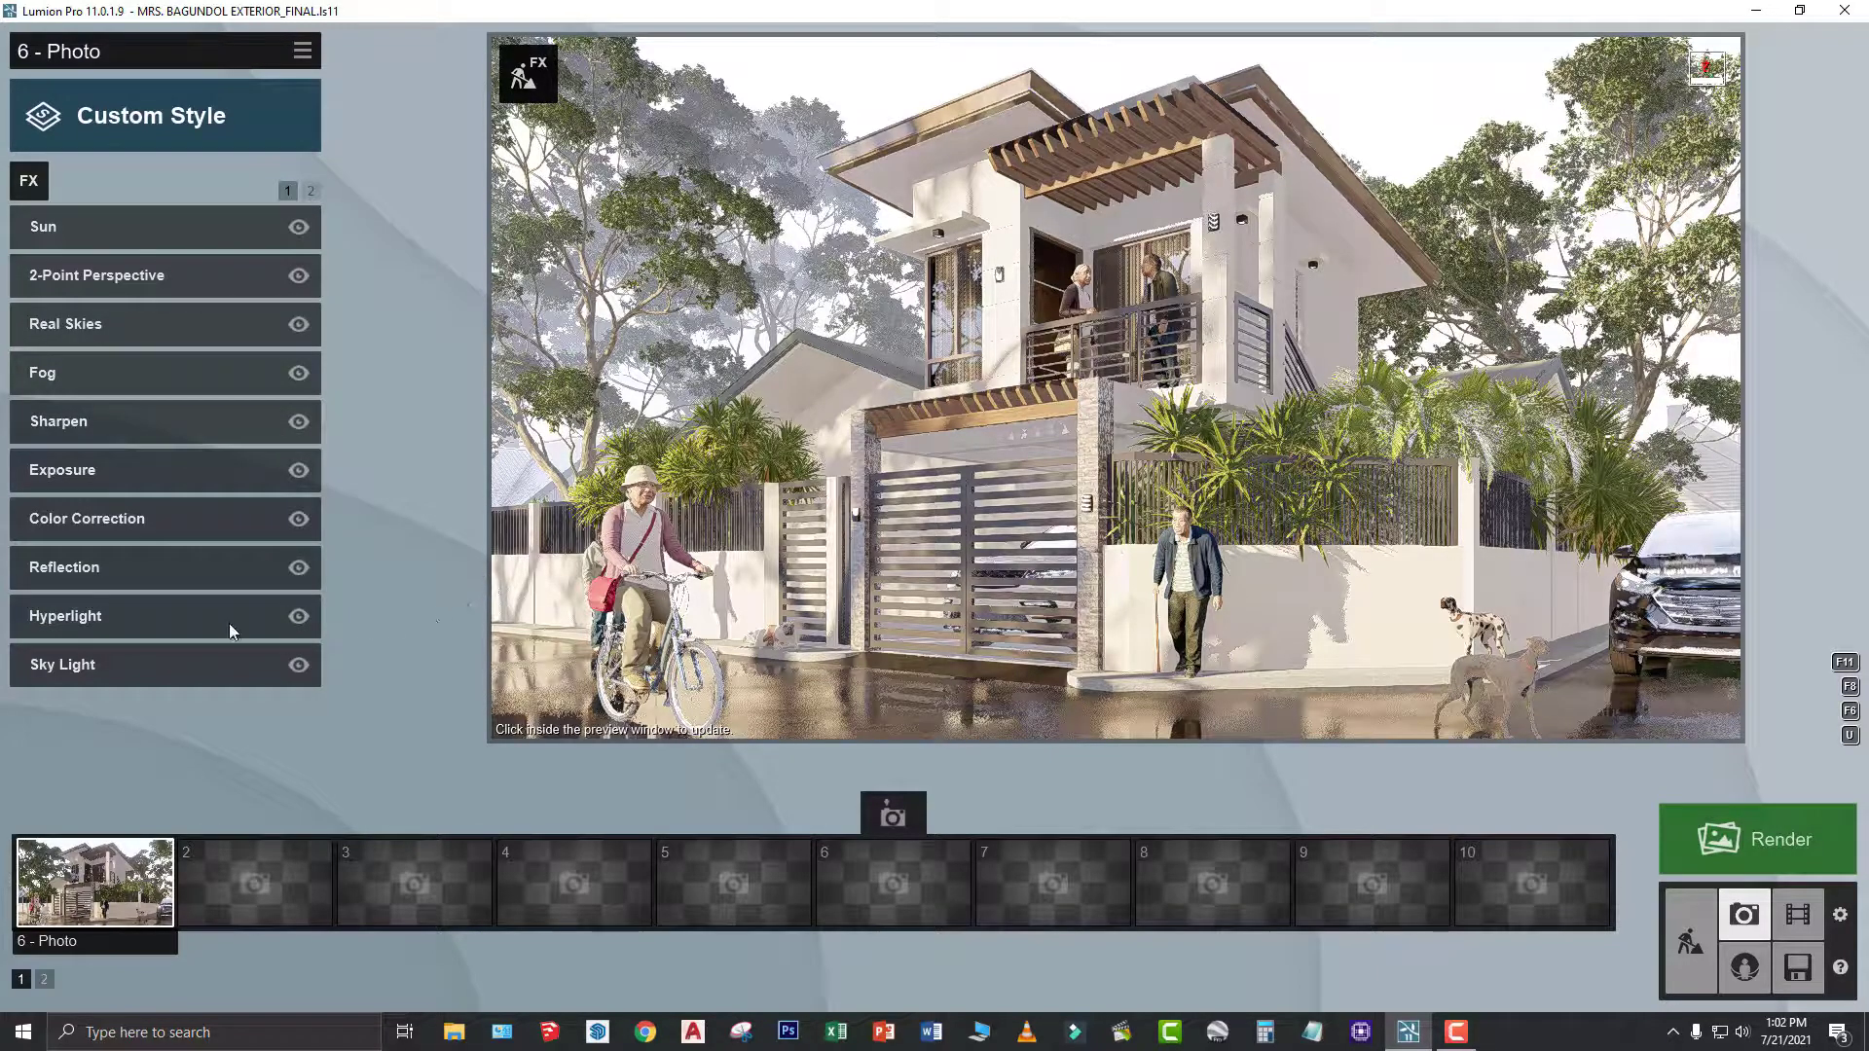
left_click(154, 625)
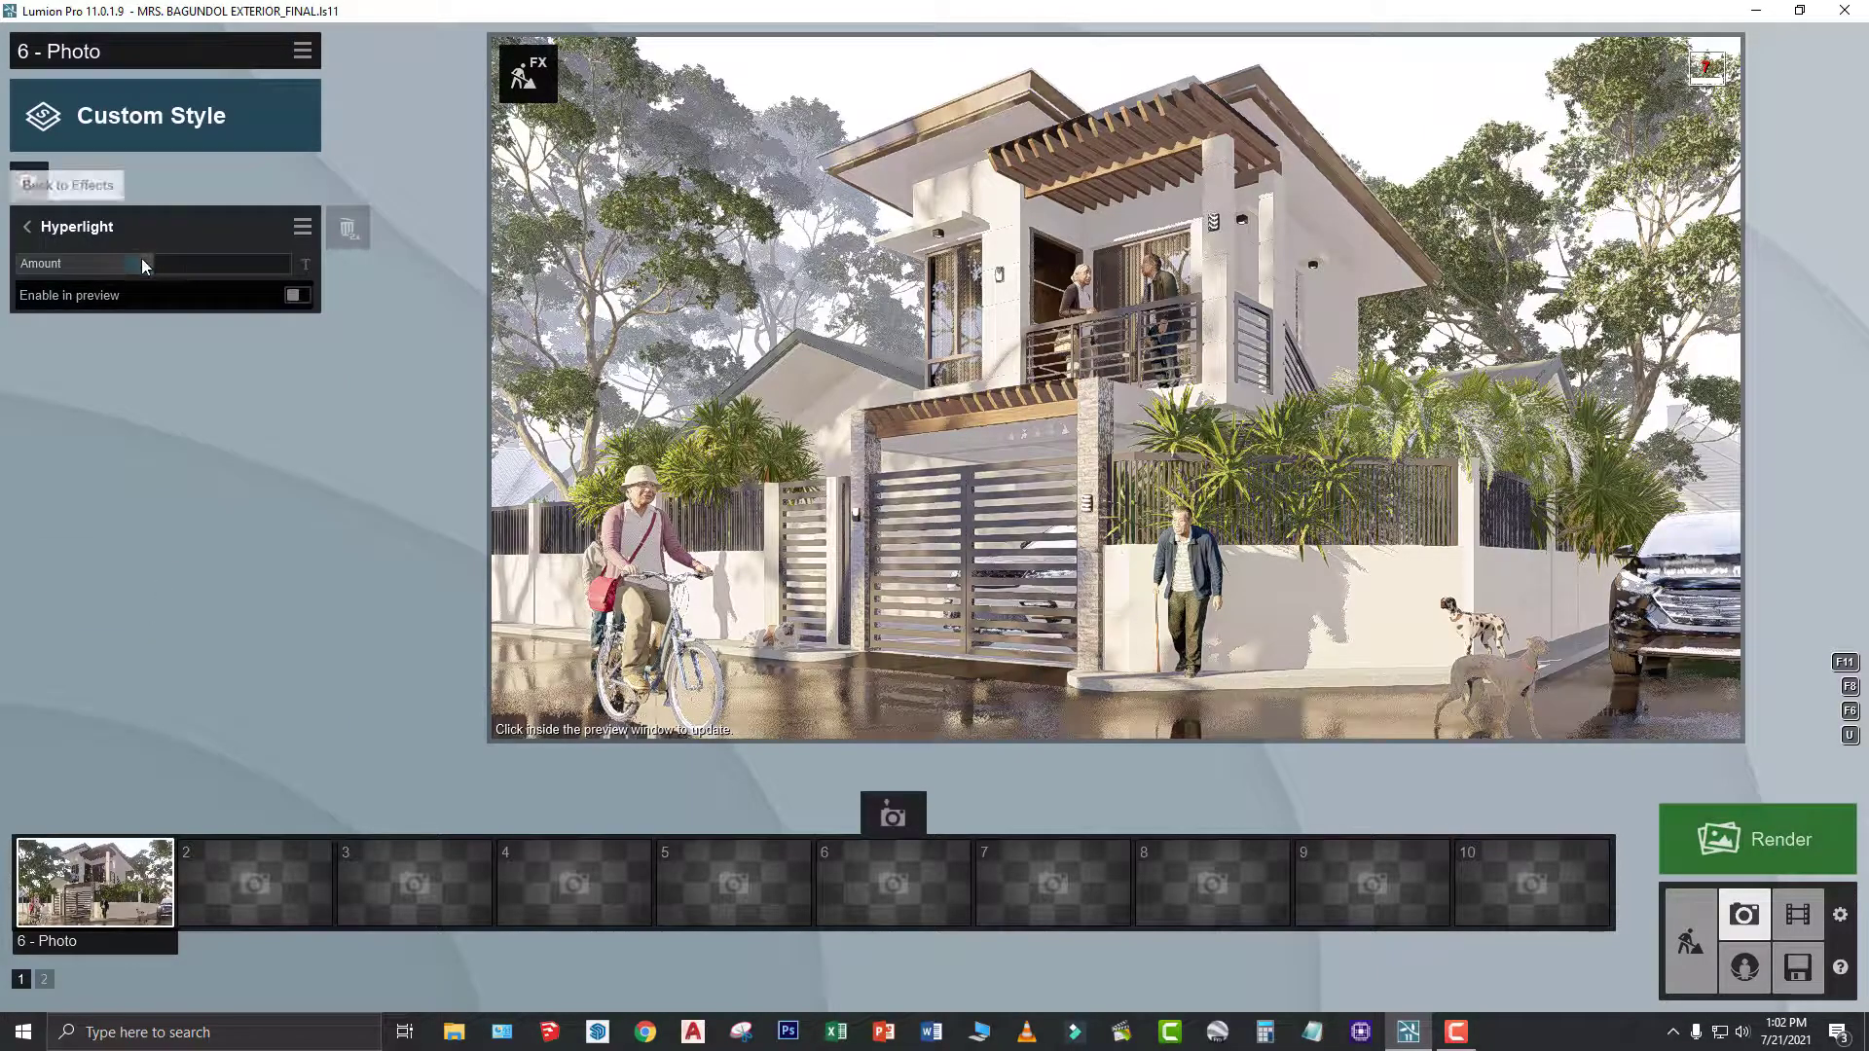
left_click(27, 236)
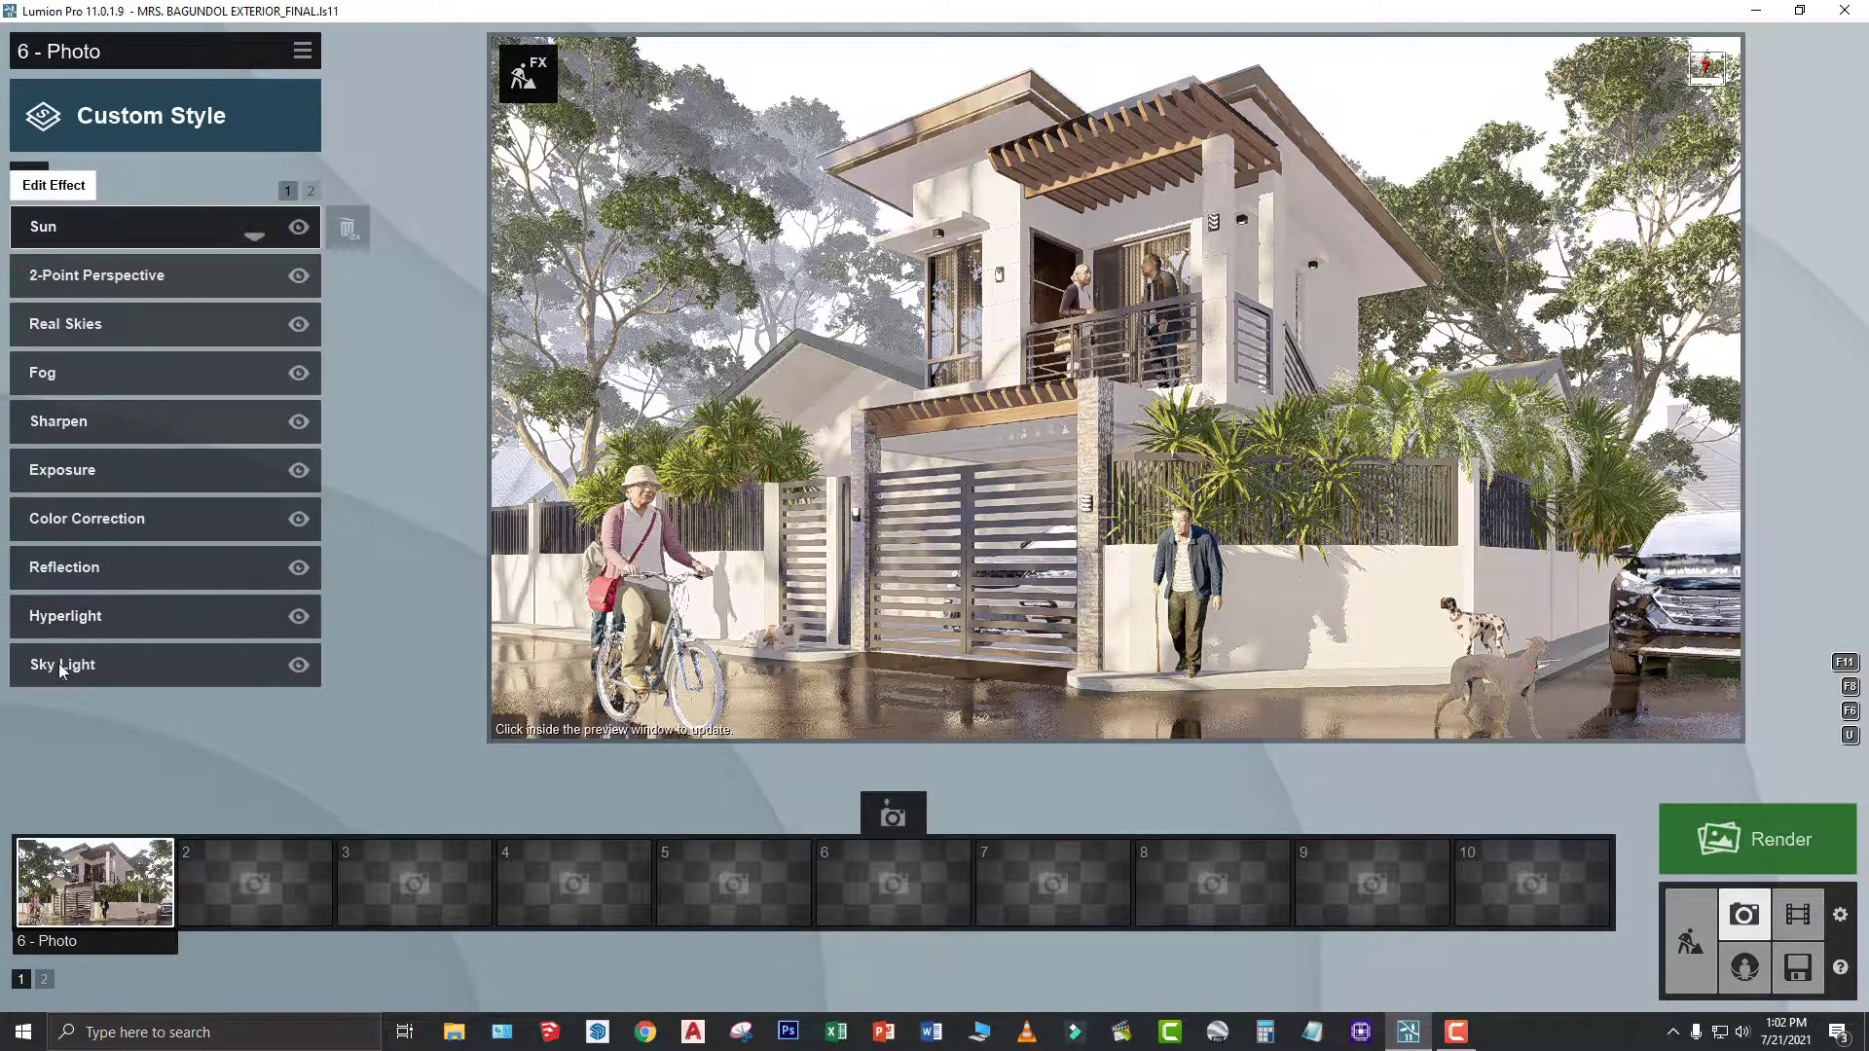
left_click(66, 662)
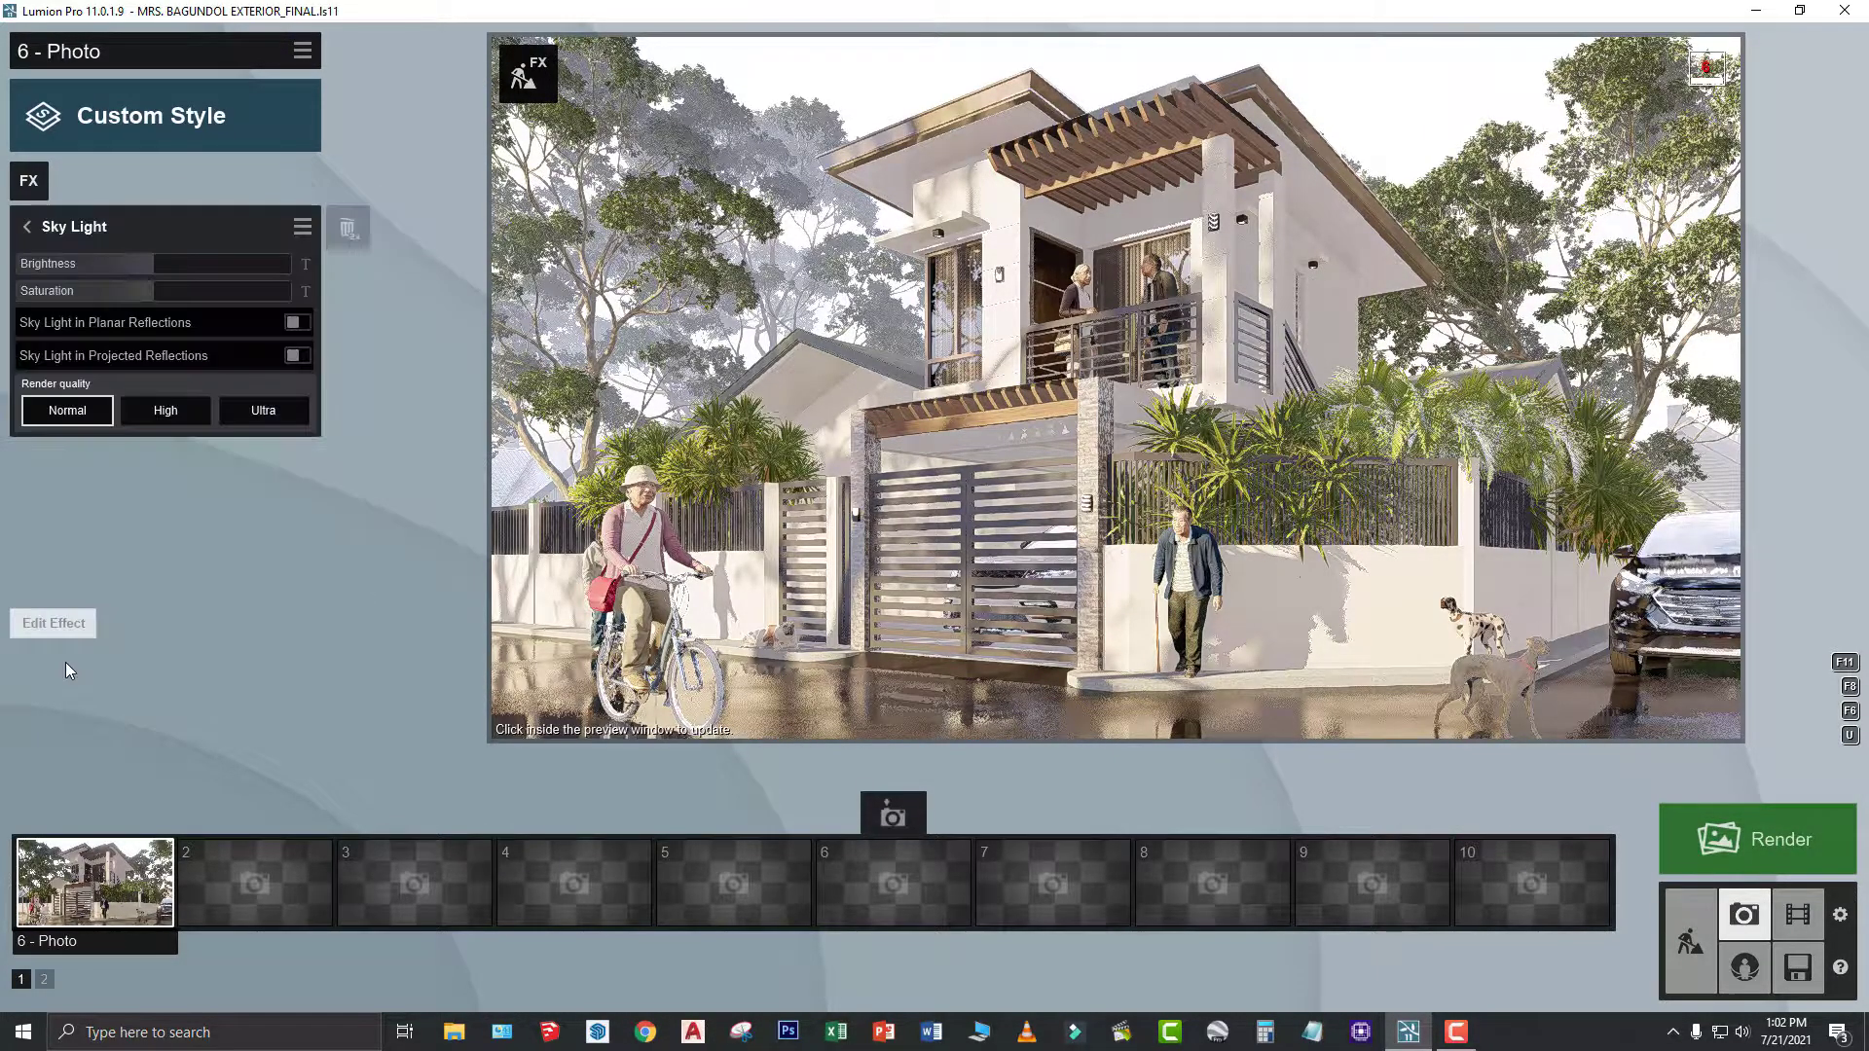
left_click(31, 230)
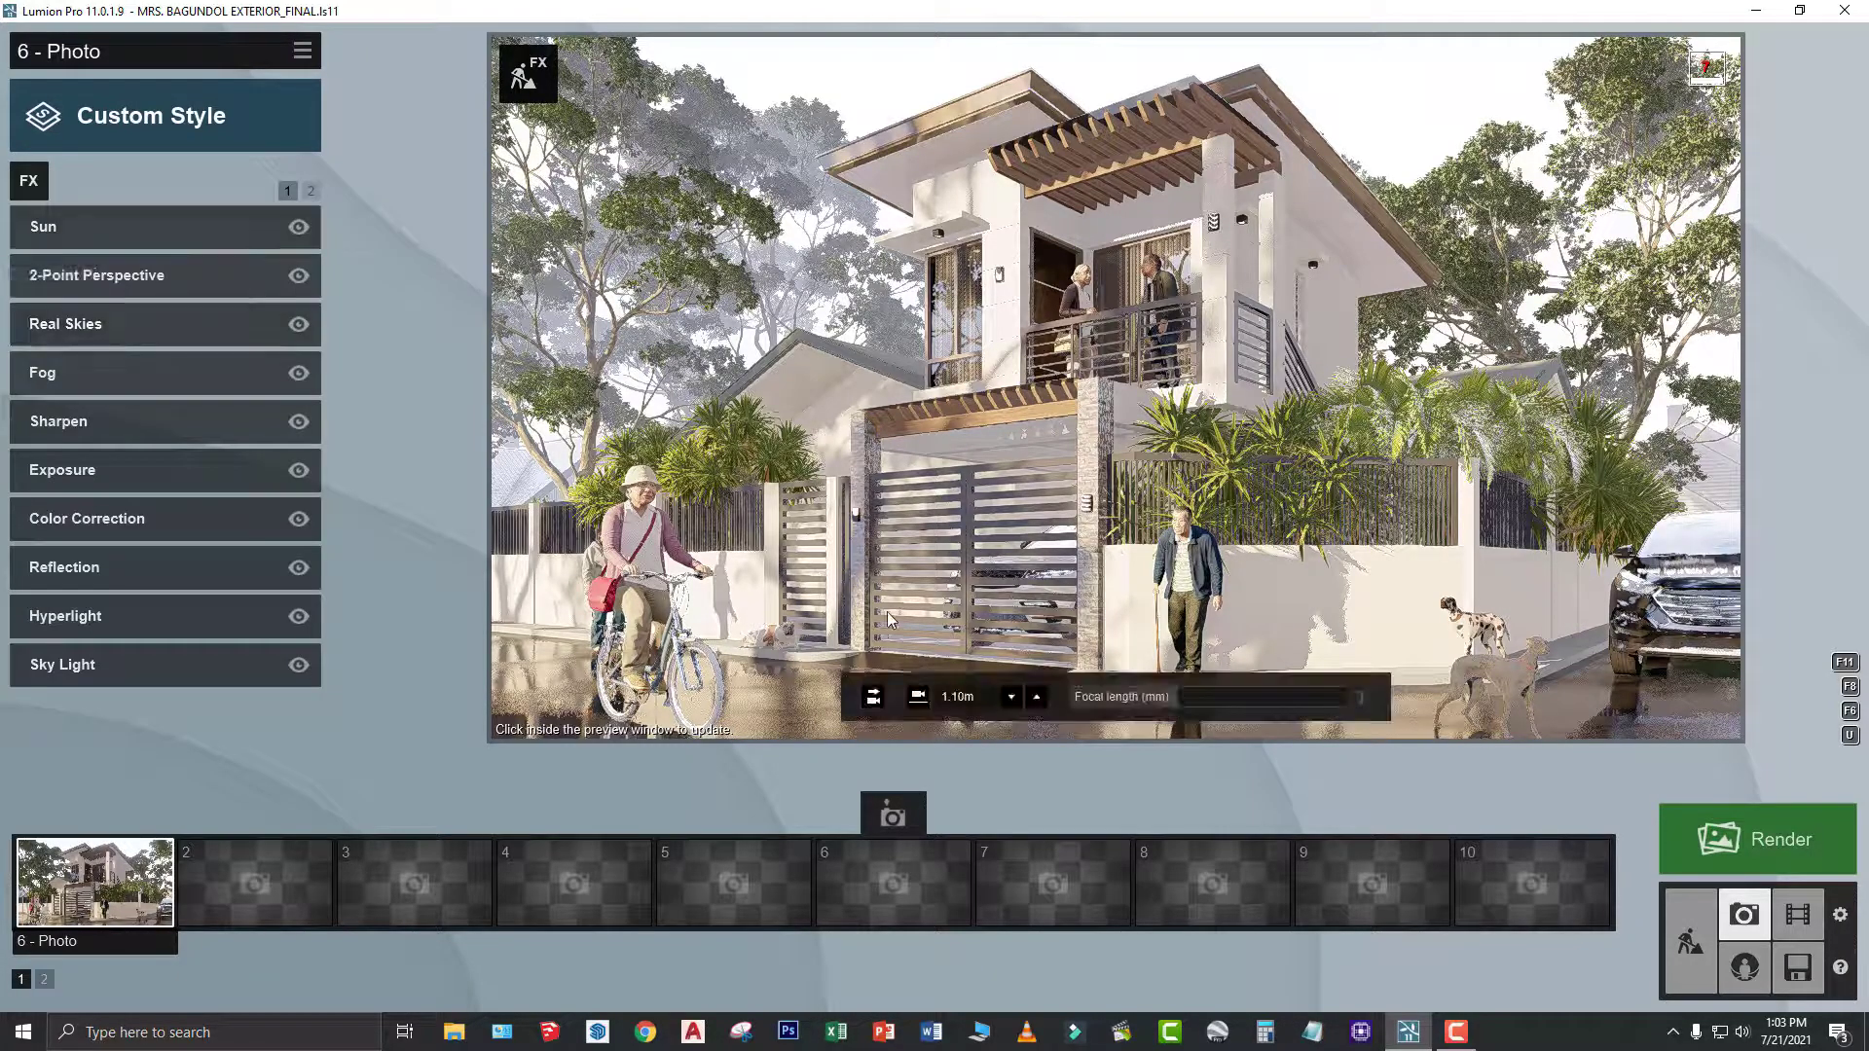
- Switch to Build mode, go to the trees across the road and select a fine-detail tree behind the cyclist
left_click(1691, 943)
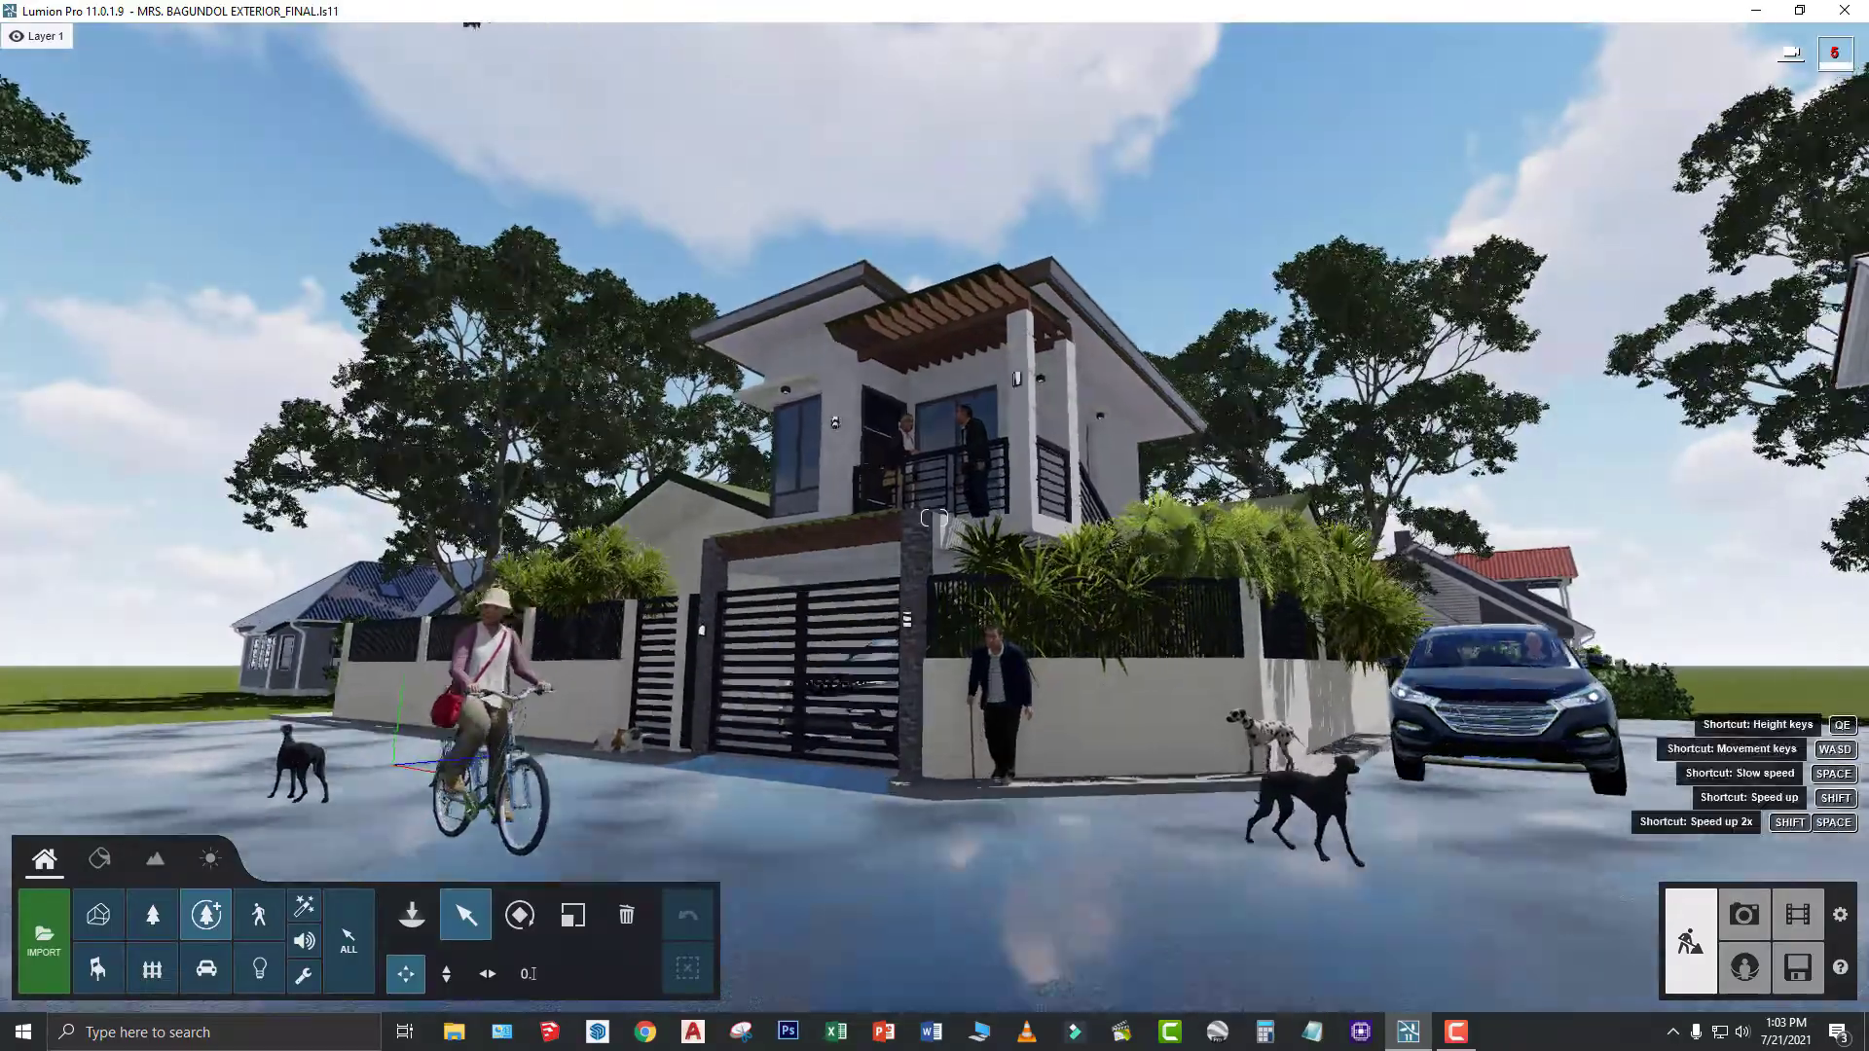
key("w")
mouse_move(1046, 731)
right_mouse_down()
mouse_move(613, 750)
mouse_move(1050, 758)
right_mouse_up()
key("s")
right_click_drag(452, 806, 444, 822)
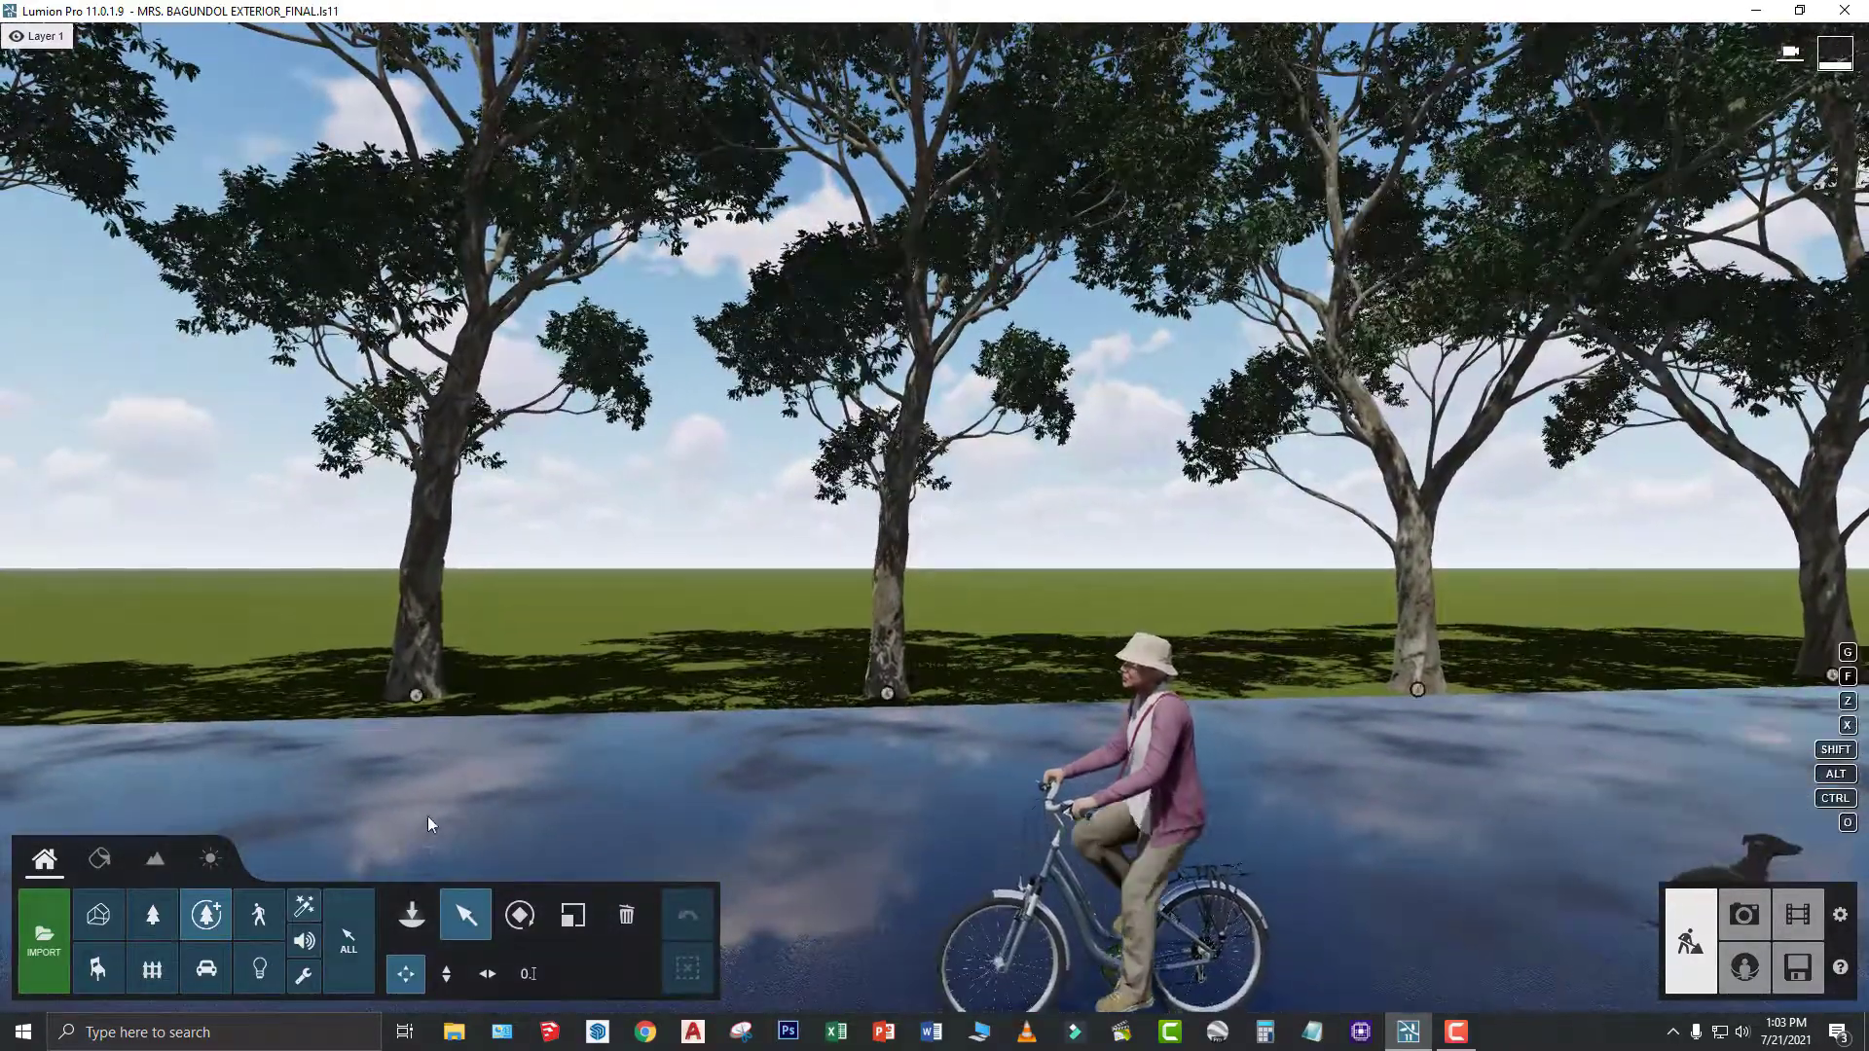
left_click(417, 697)
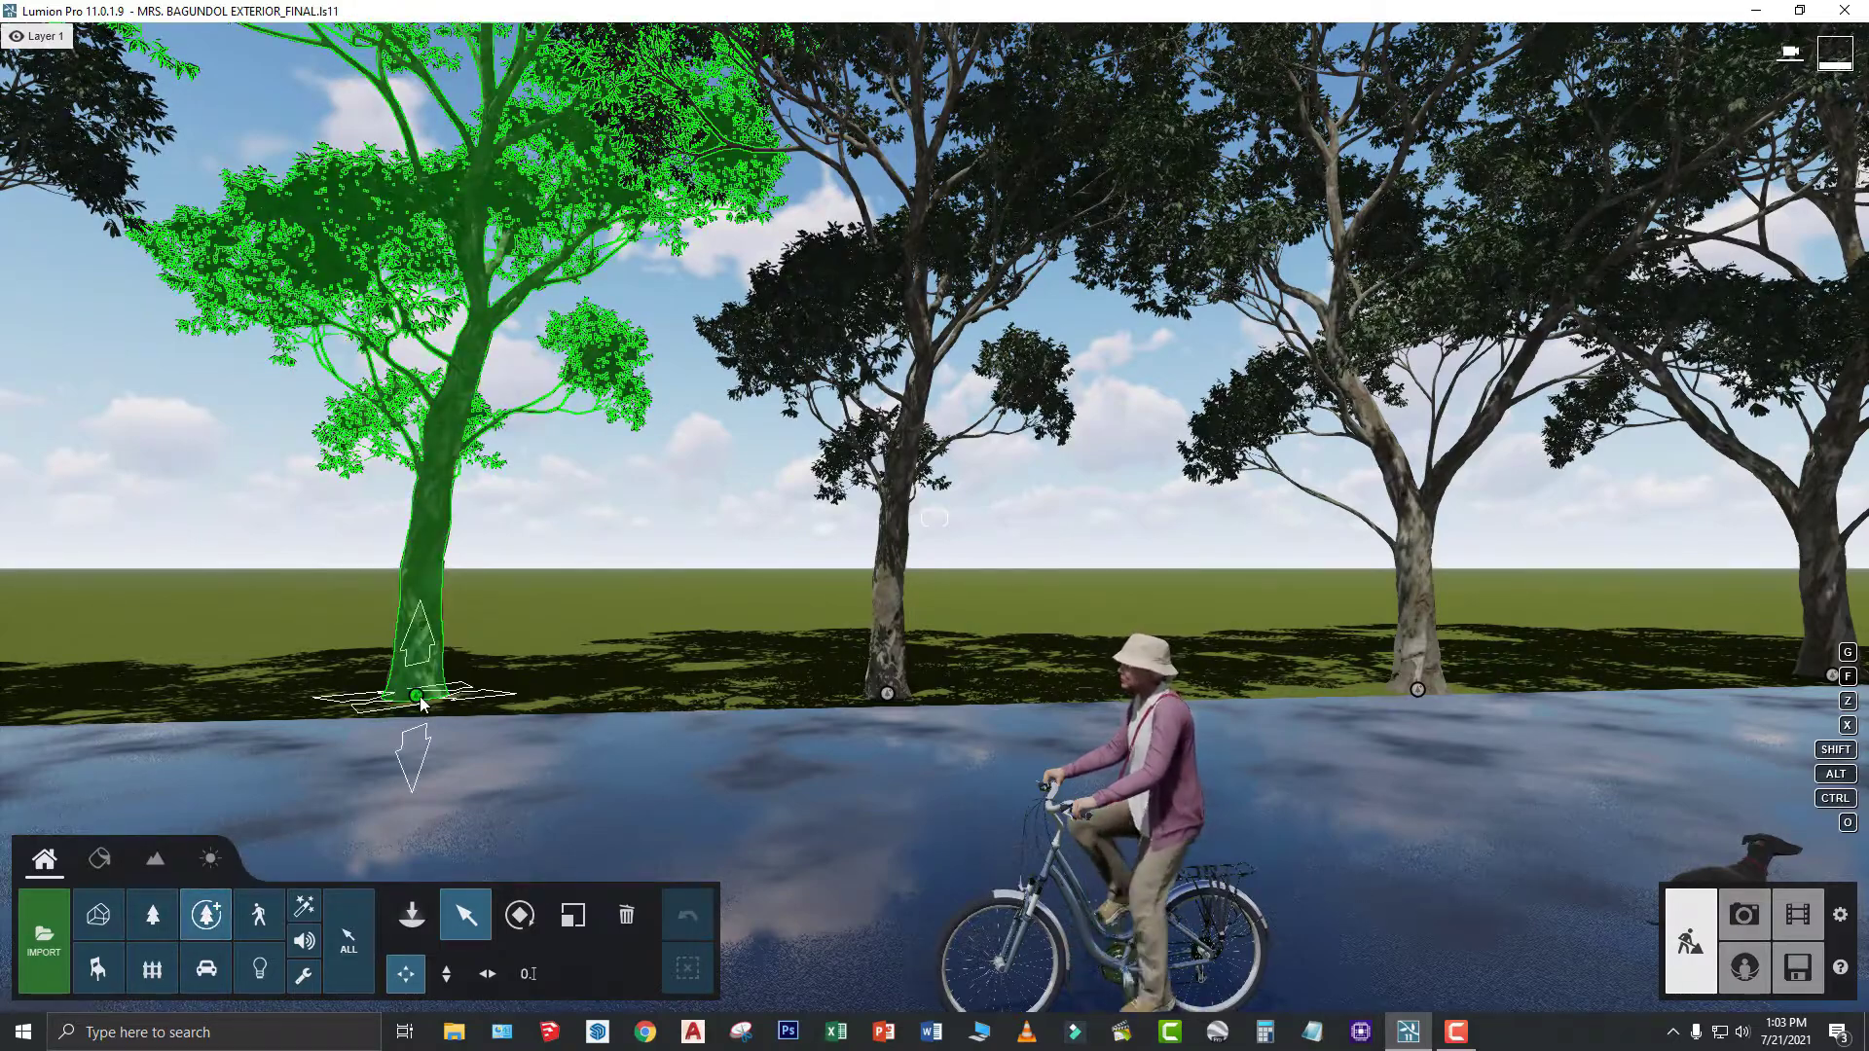
mouse_move(422, 703)
right_mouse_down()
mouse_move(611, 737)
mouse_move(429, 696)
right_mouse_up()
- Examine the trees, people, cars and neighbouring houses placed around the corner house
right_click_drag(827, 709, 1305, 725)
key("a")
key("s")
key("w")
key("s")
key("s")
right_click_drag(438, 604, 570, 608)
key("d")
key("w")
key("a")
key("w")
key("w")
right_click_drag(684, 709, 727, 681)
key("s")
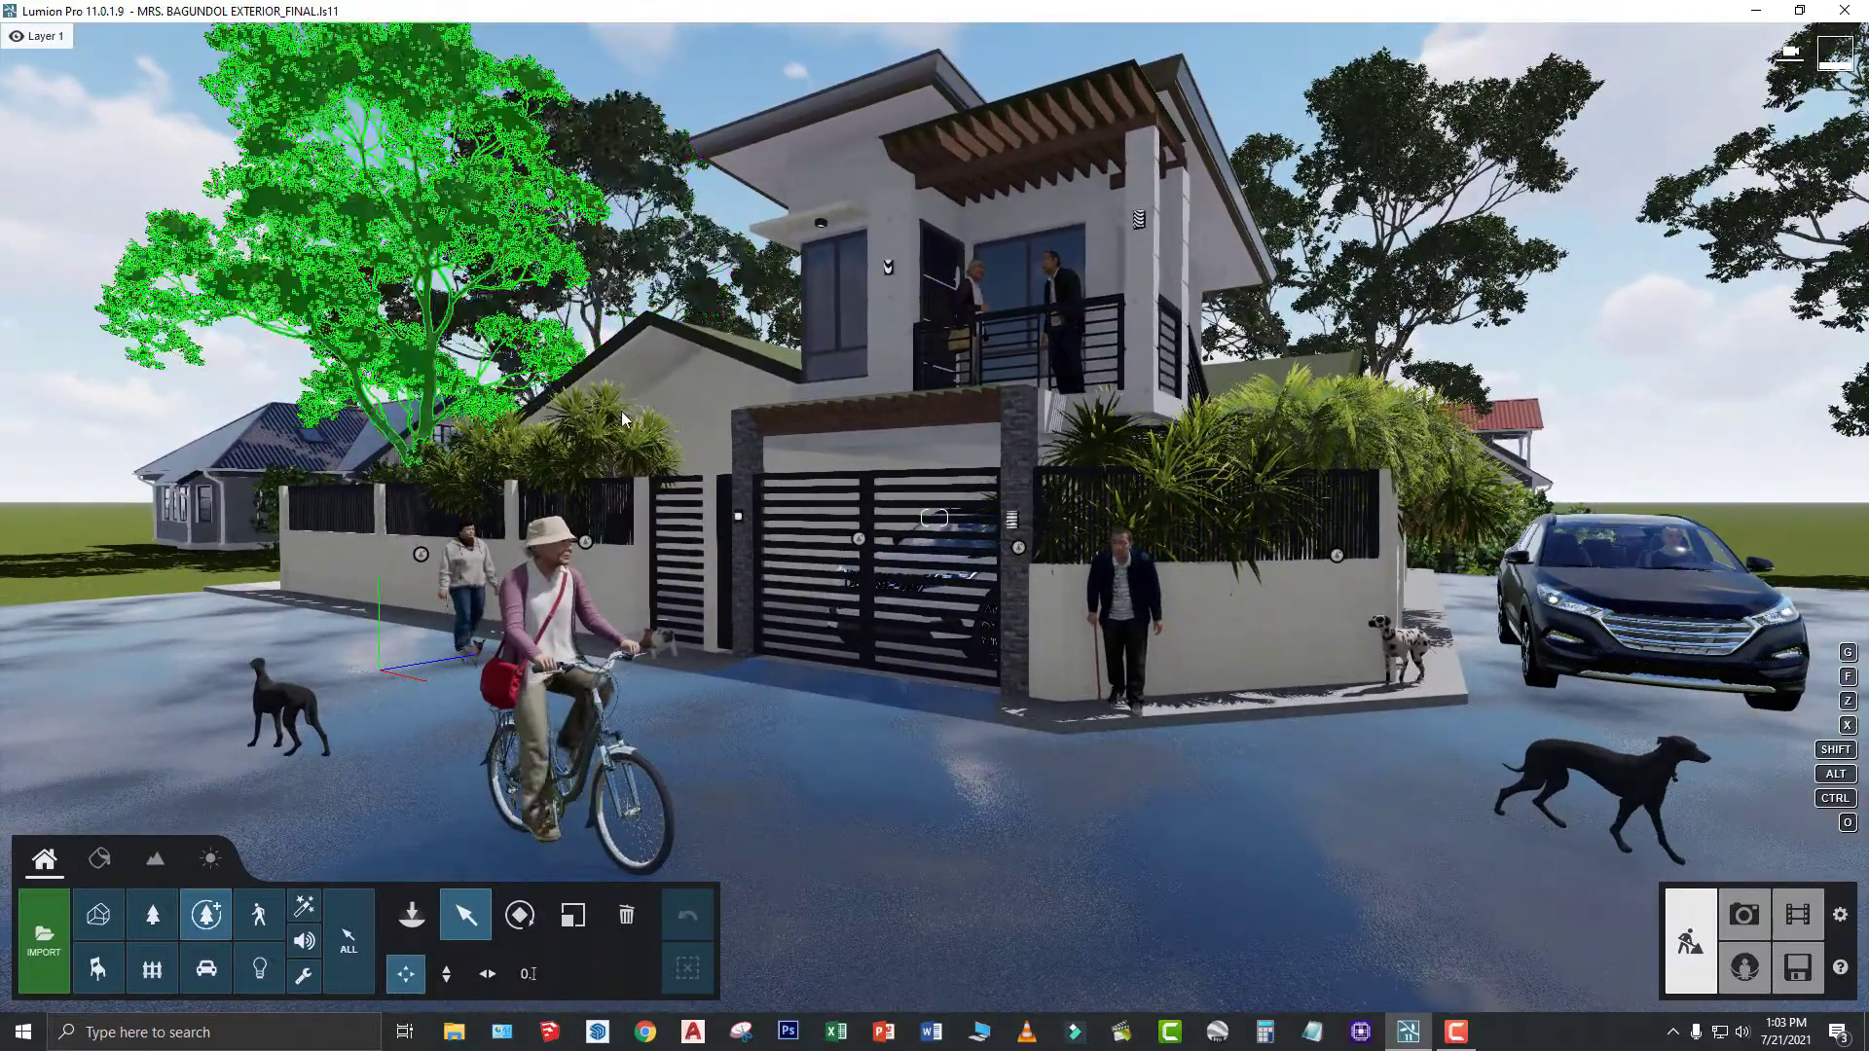
mouse_move(654, 362)
right_mouse_down()
mouse_move(658, 457)
mouse_move(653, 368)
right_mouse_up()
key("s")
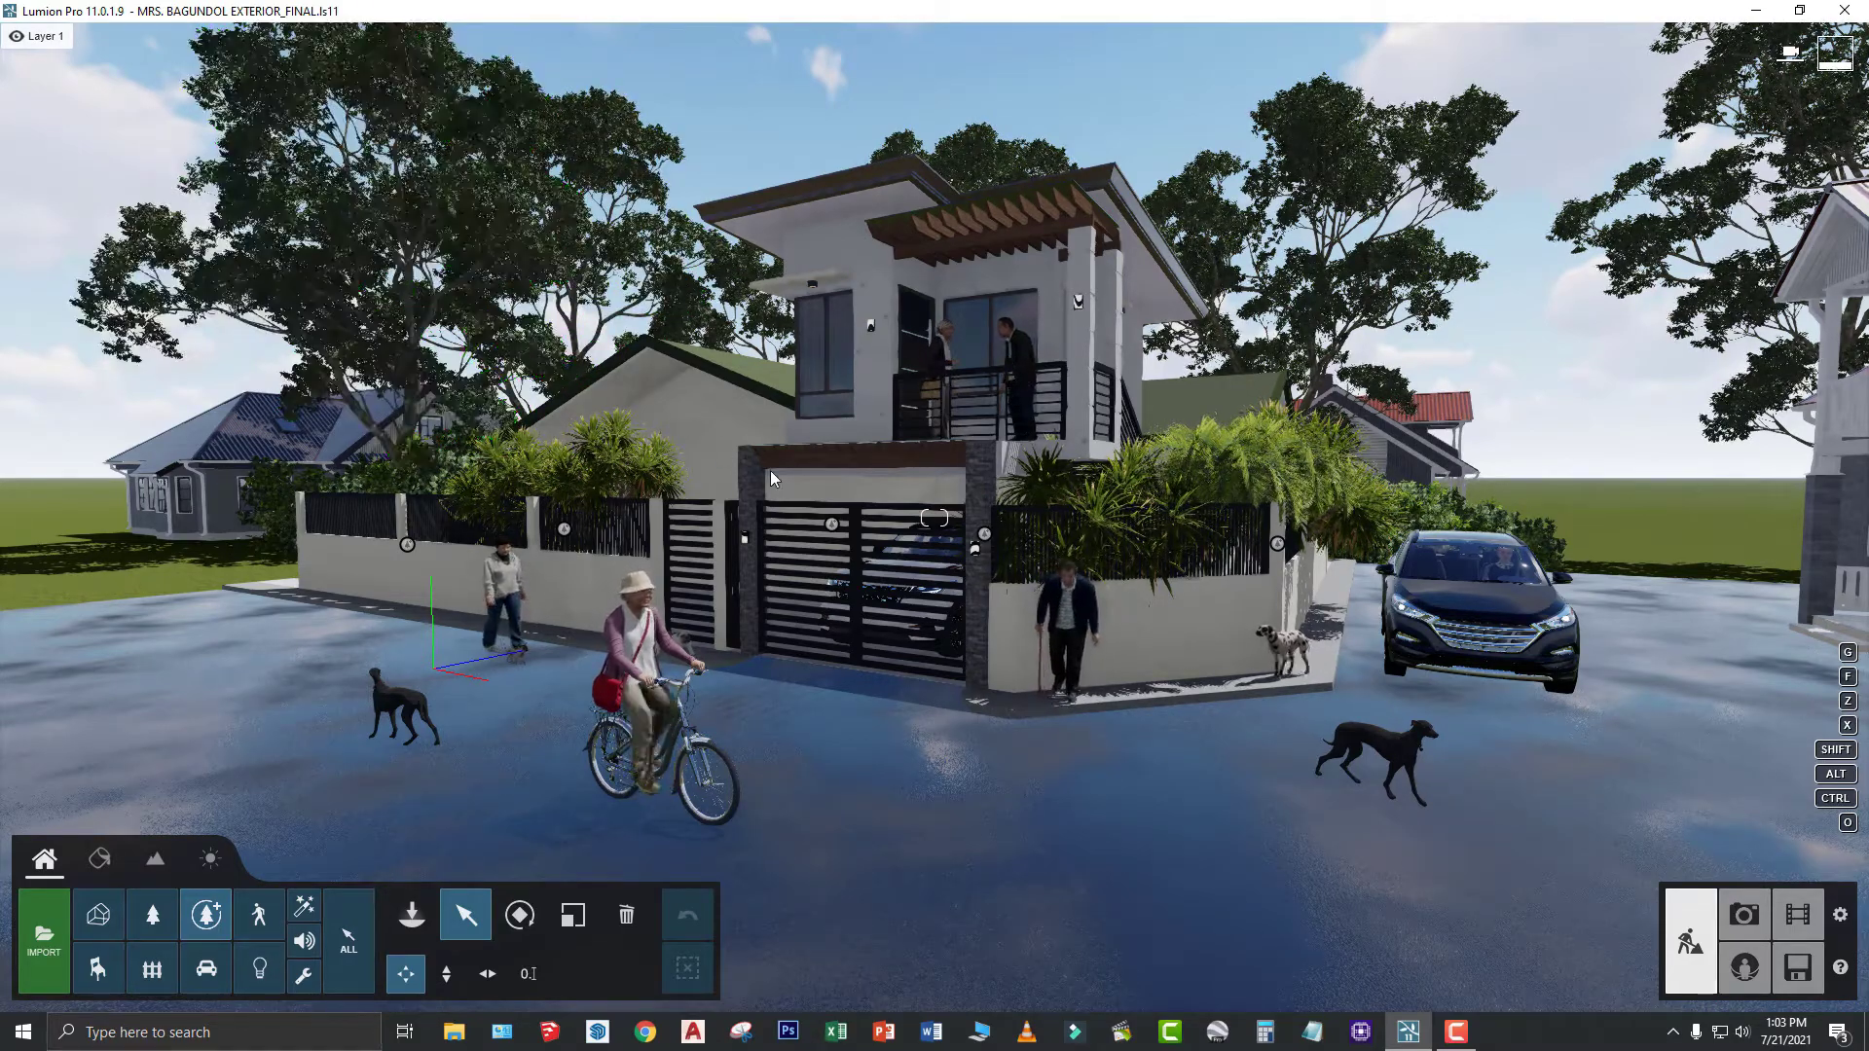
right_click_drag(897, 579, 1243, 598)
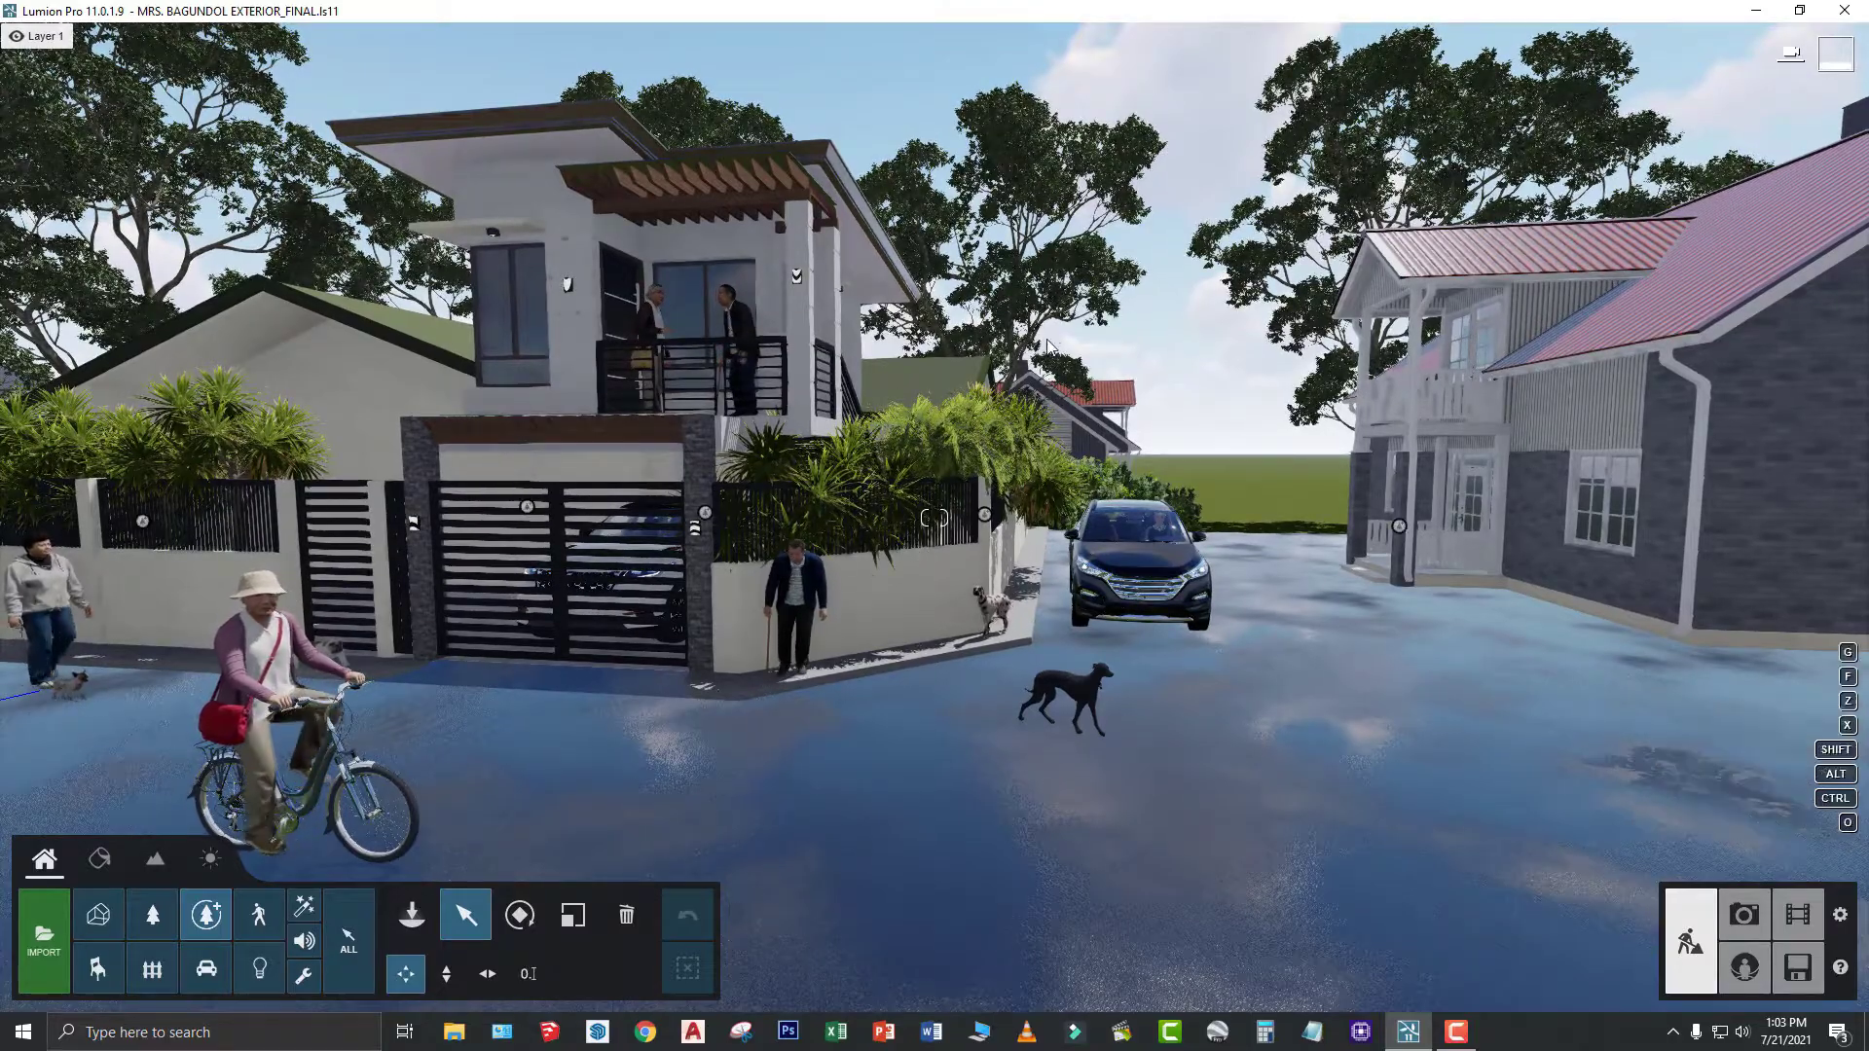
right_click_drag(1032, 313, 876, 313)
right_click_drag(1285, 662, 1360, 549)
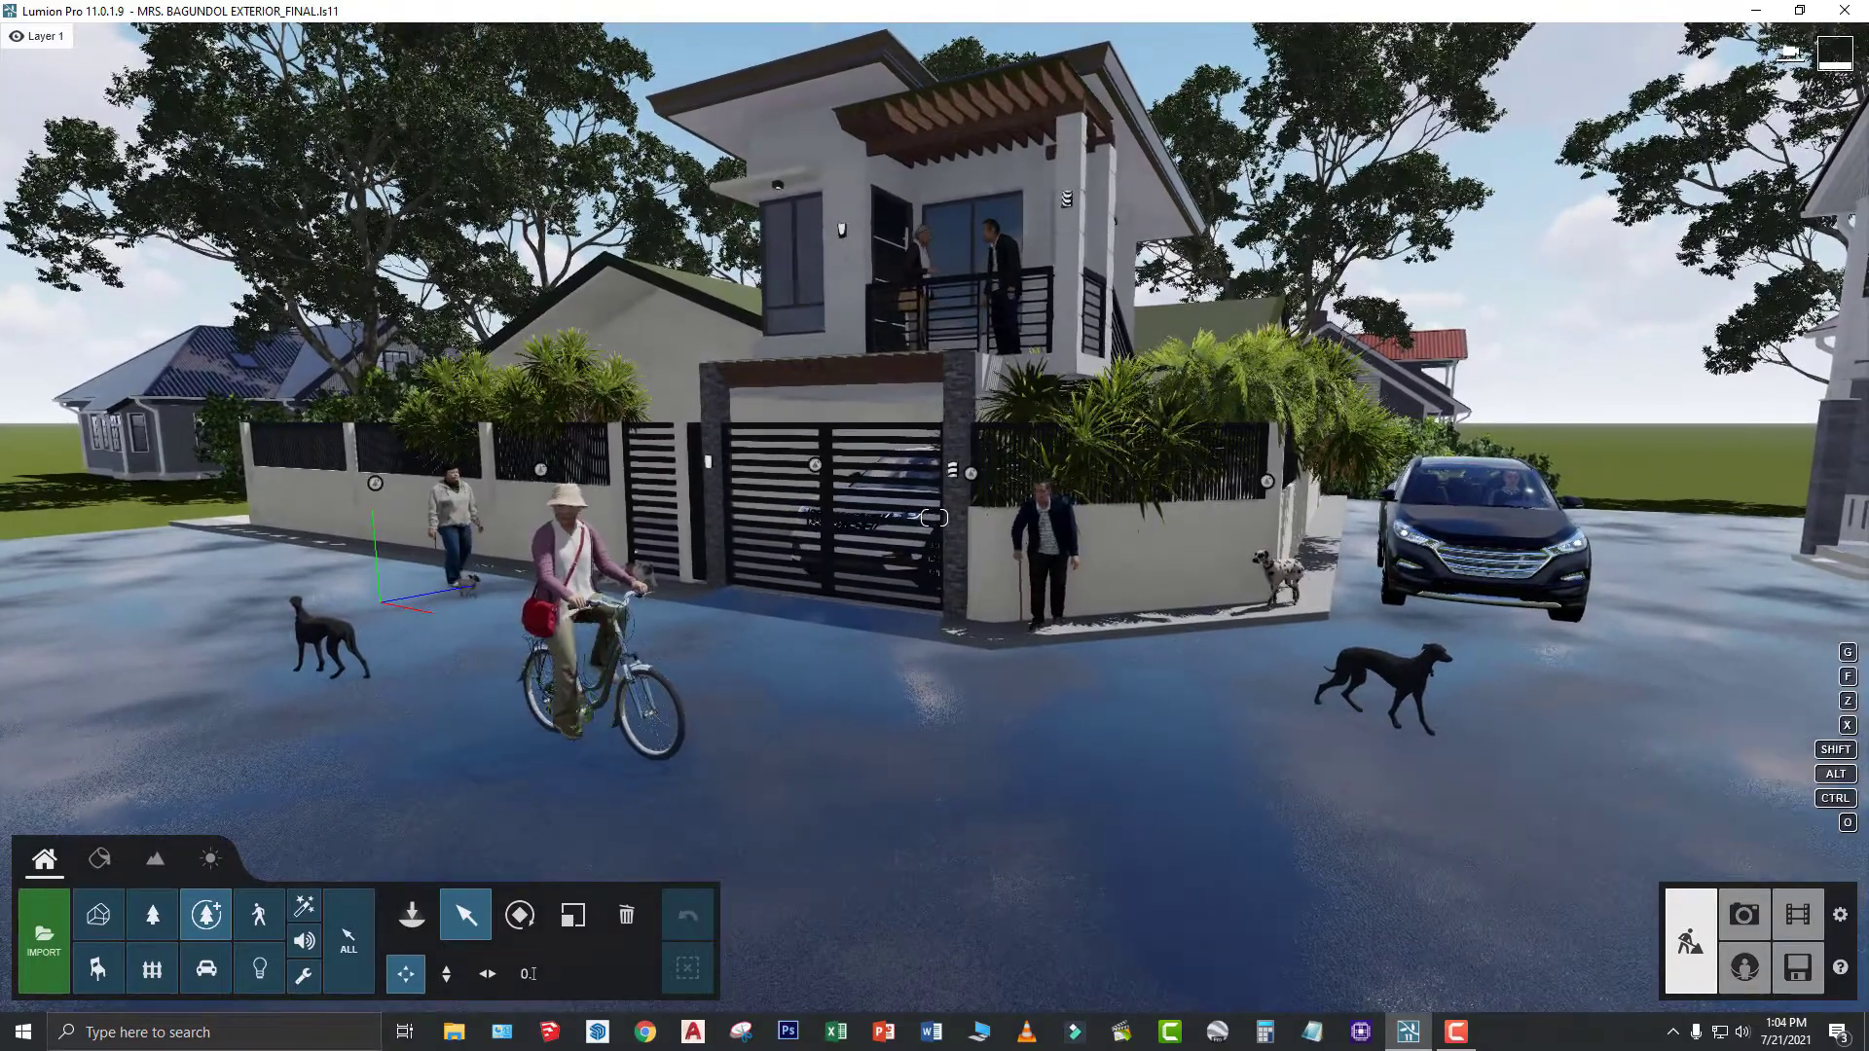
- Return to the stored 6 - Photo shot and render it at Desktop size, 1920x1080, as the JPG file 1 on the Desktop
left_click(1741, 930)
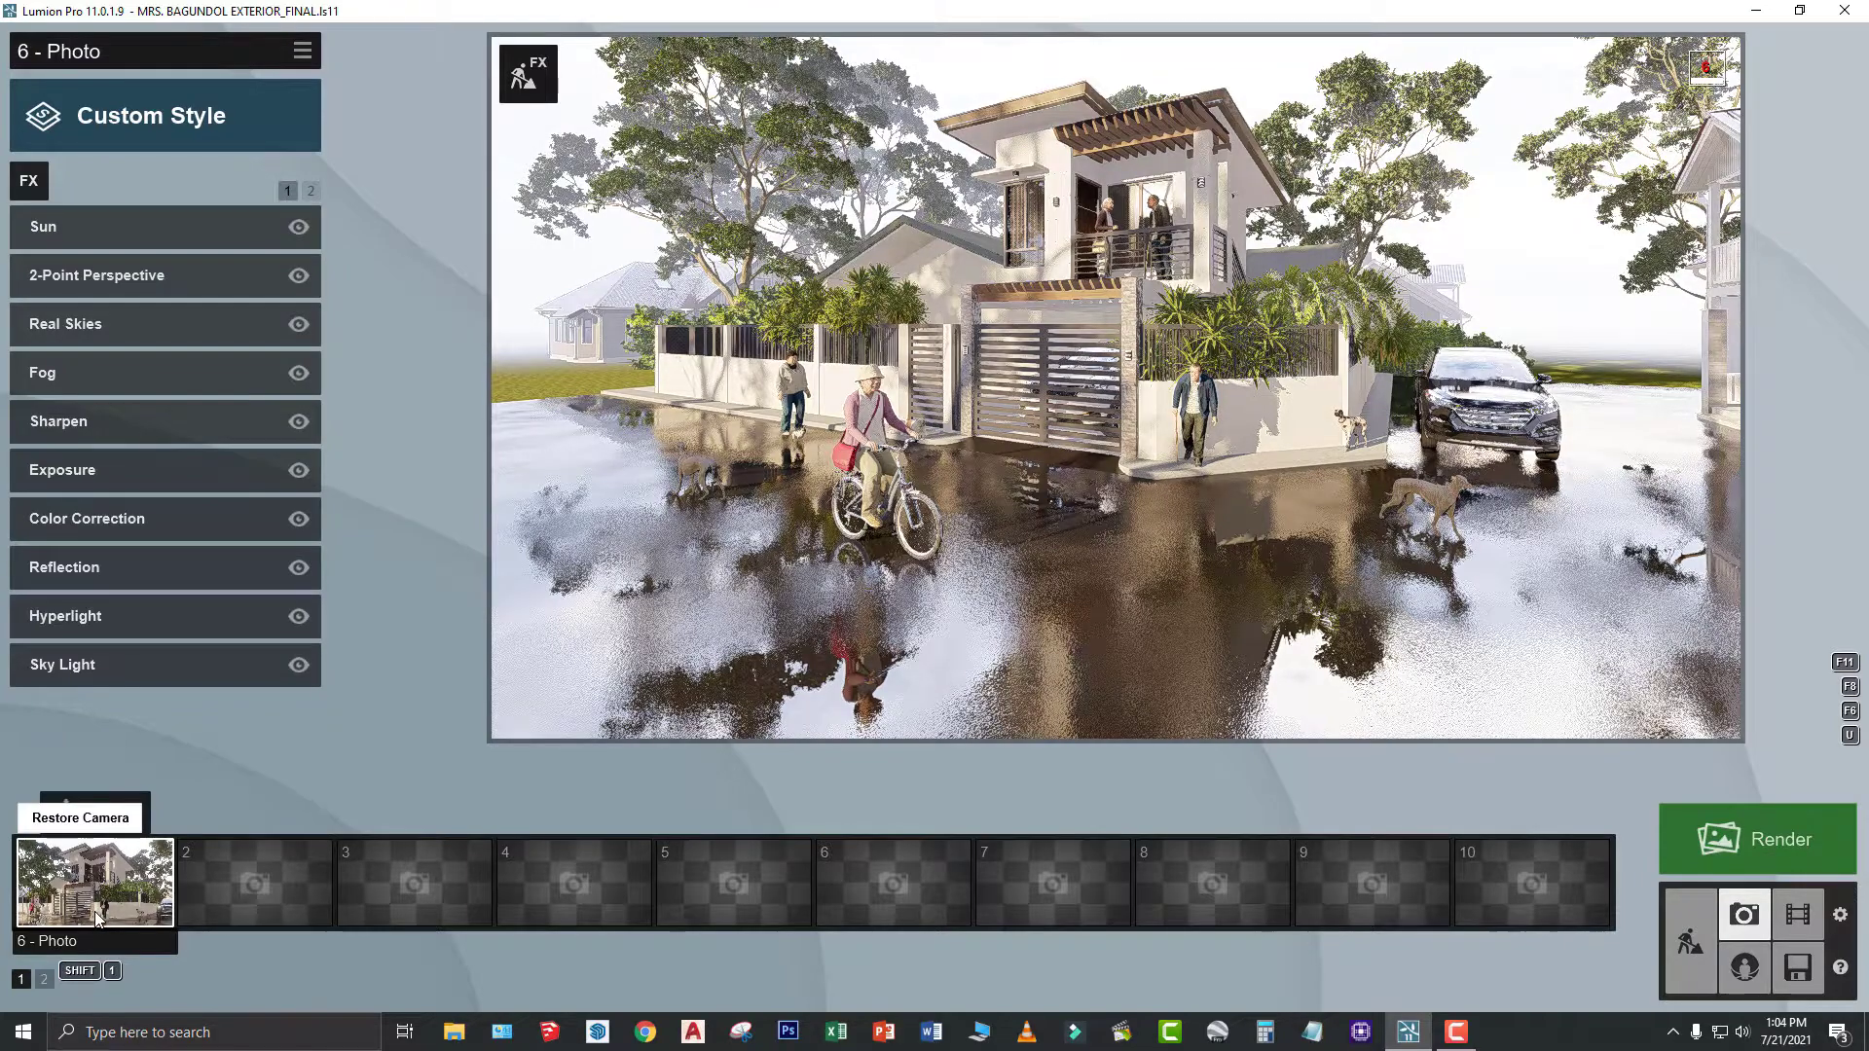
left_click(97, 918)
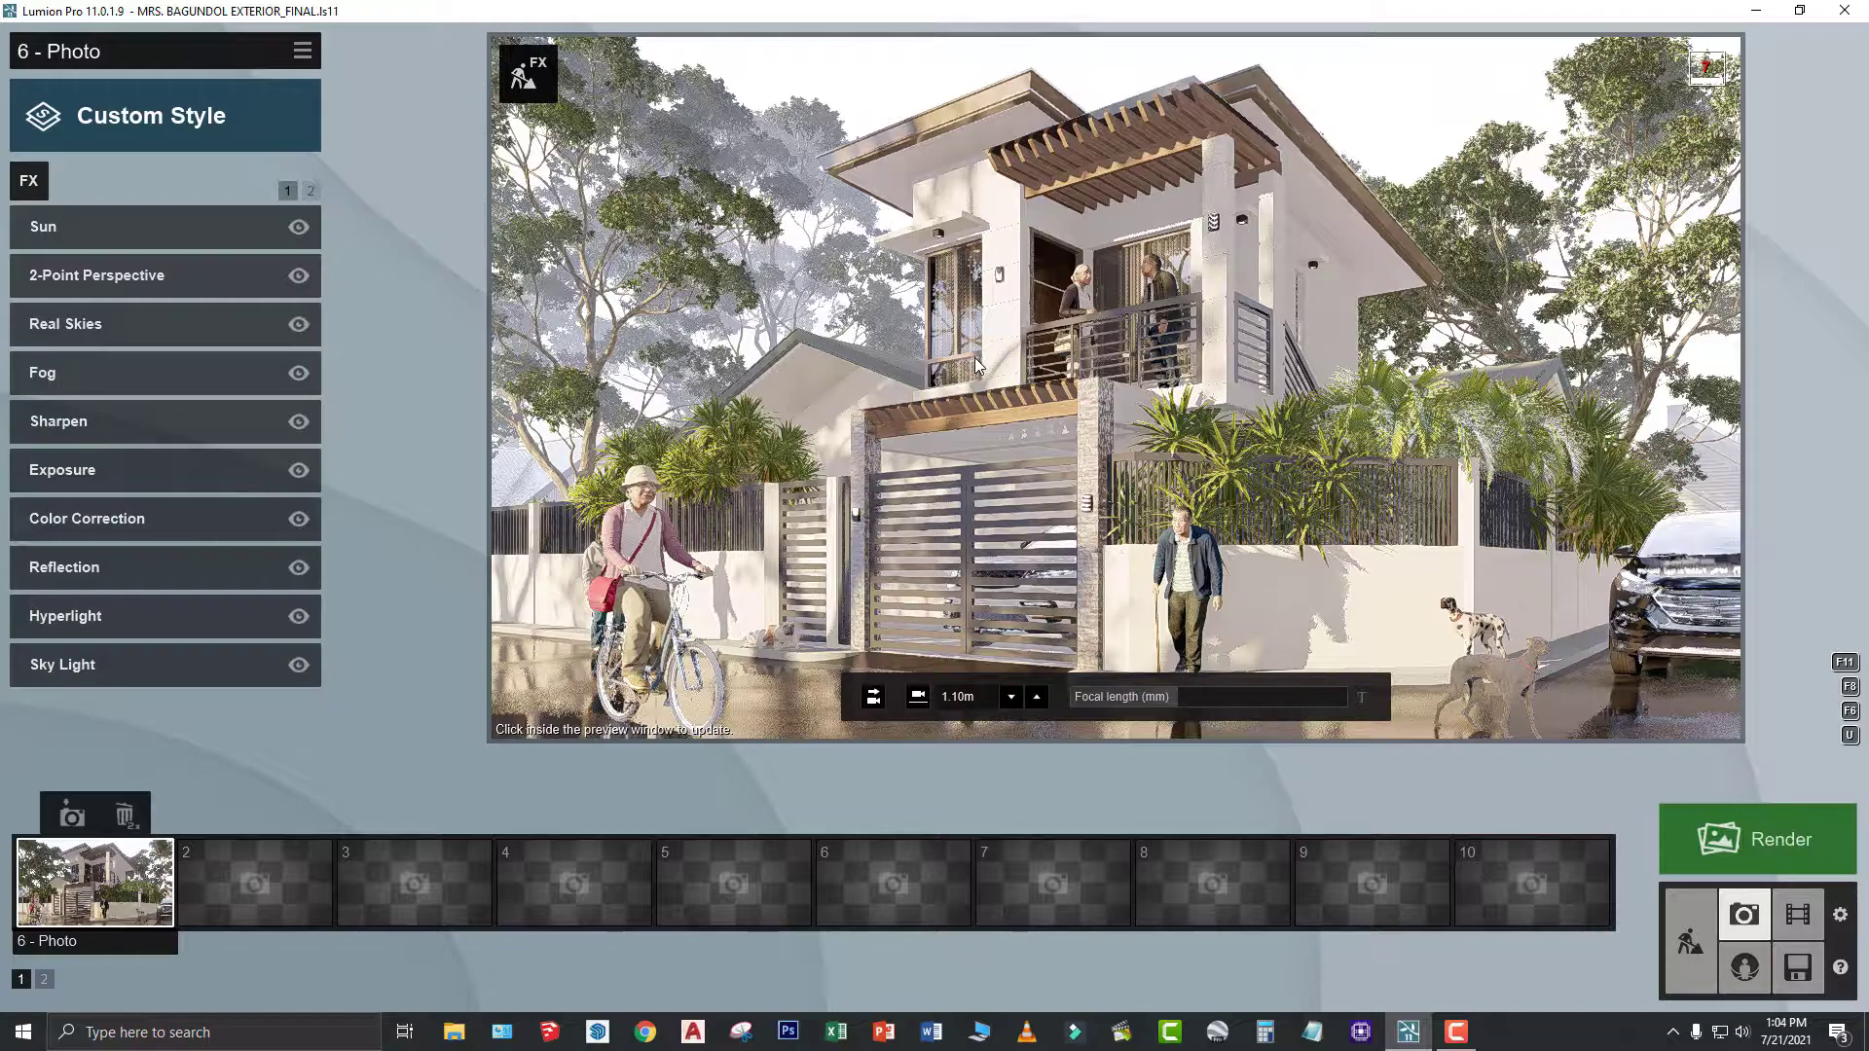
left_click(1750, 855)
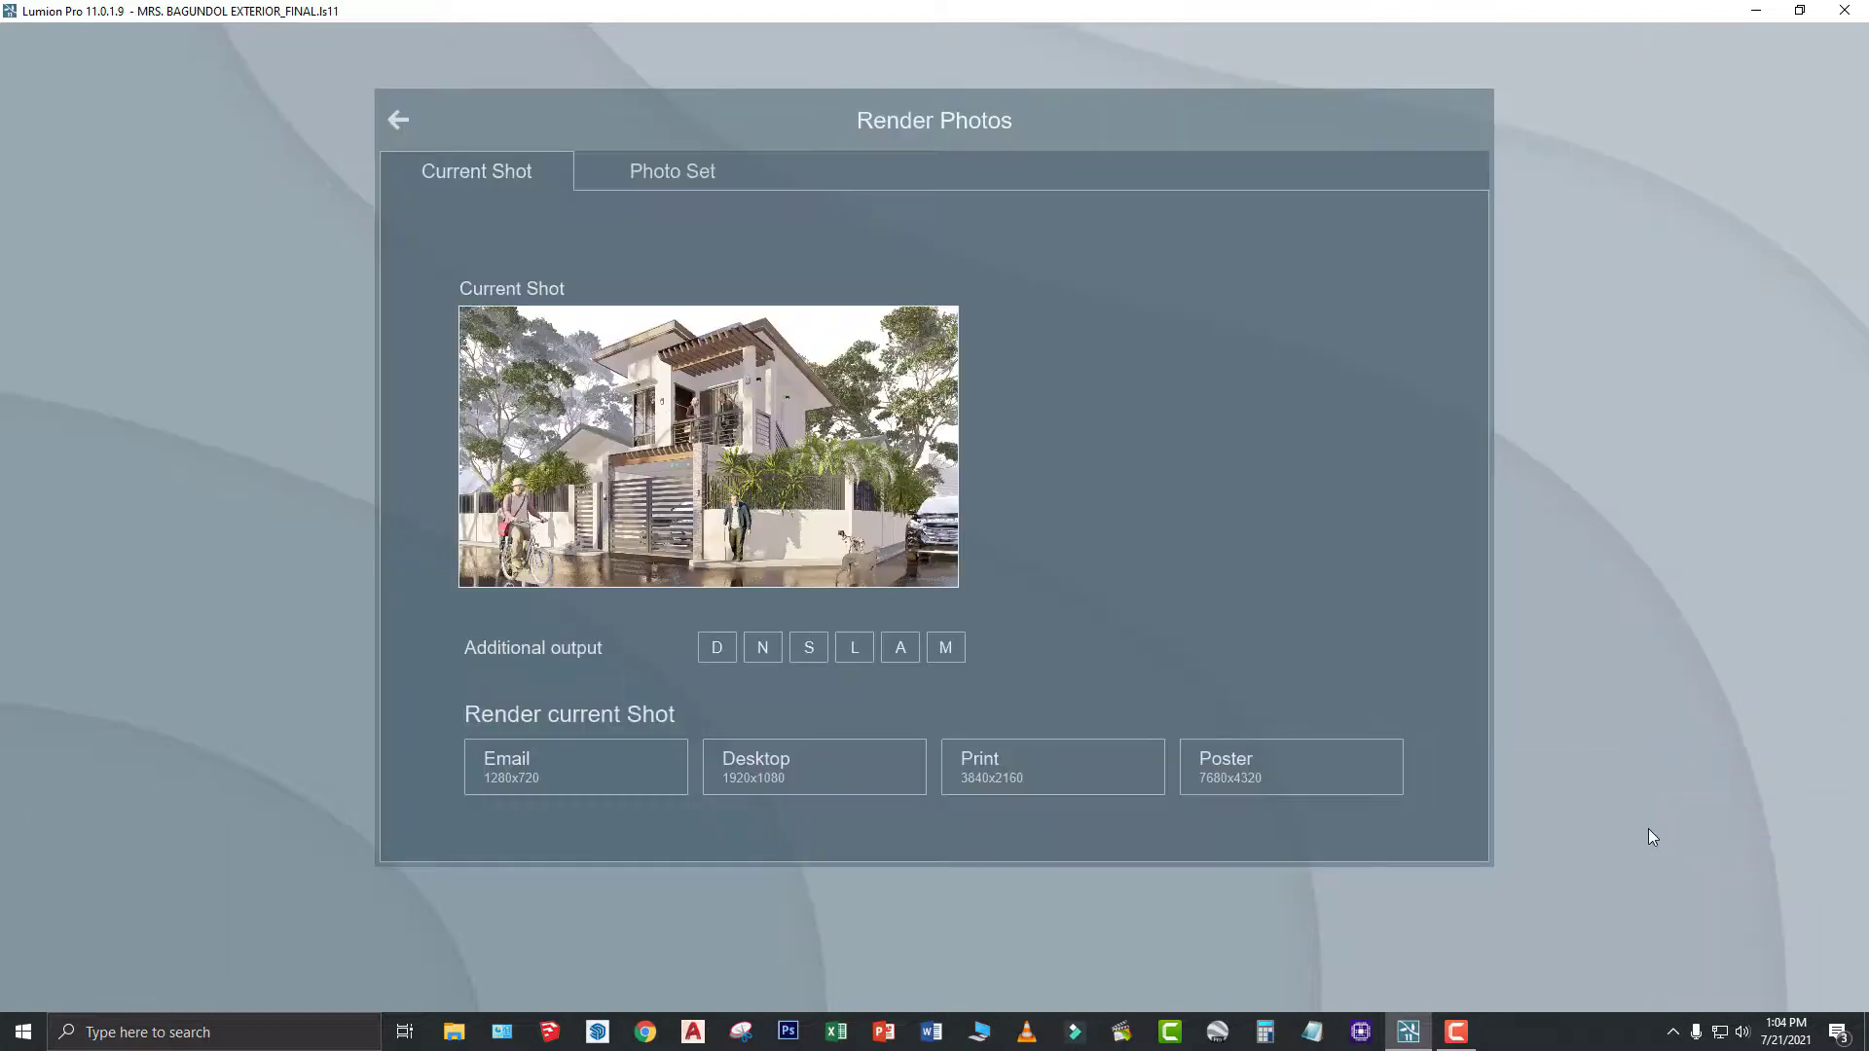
left_click(822, 783)
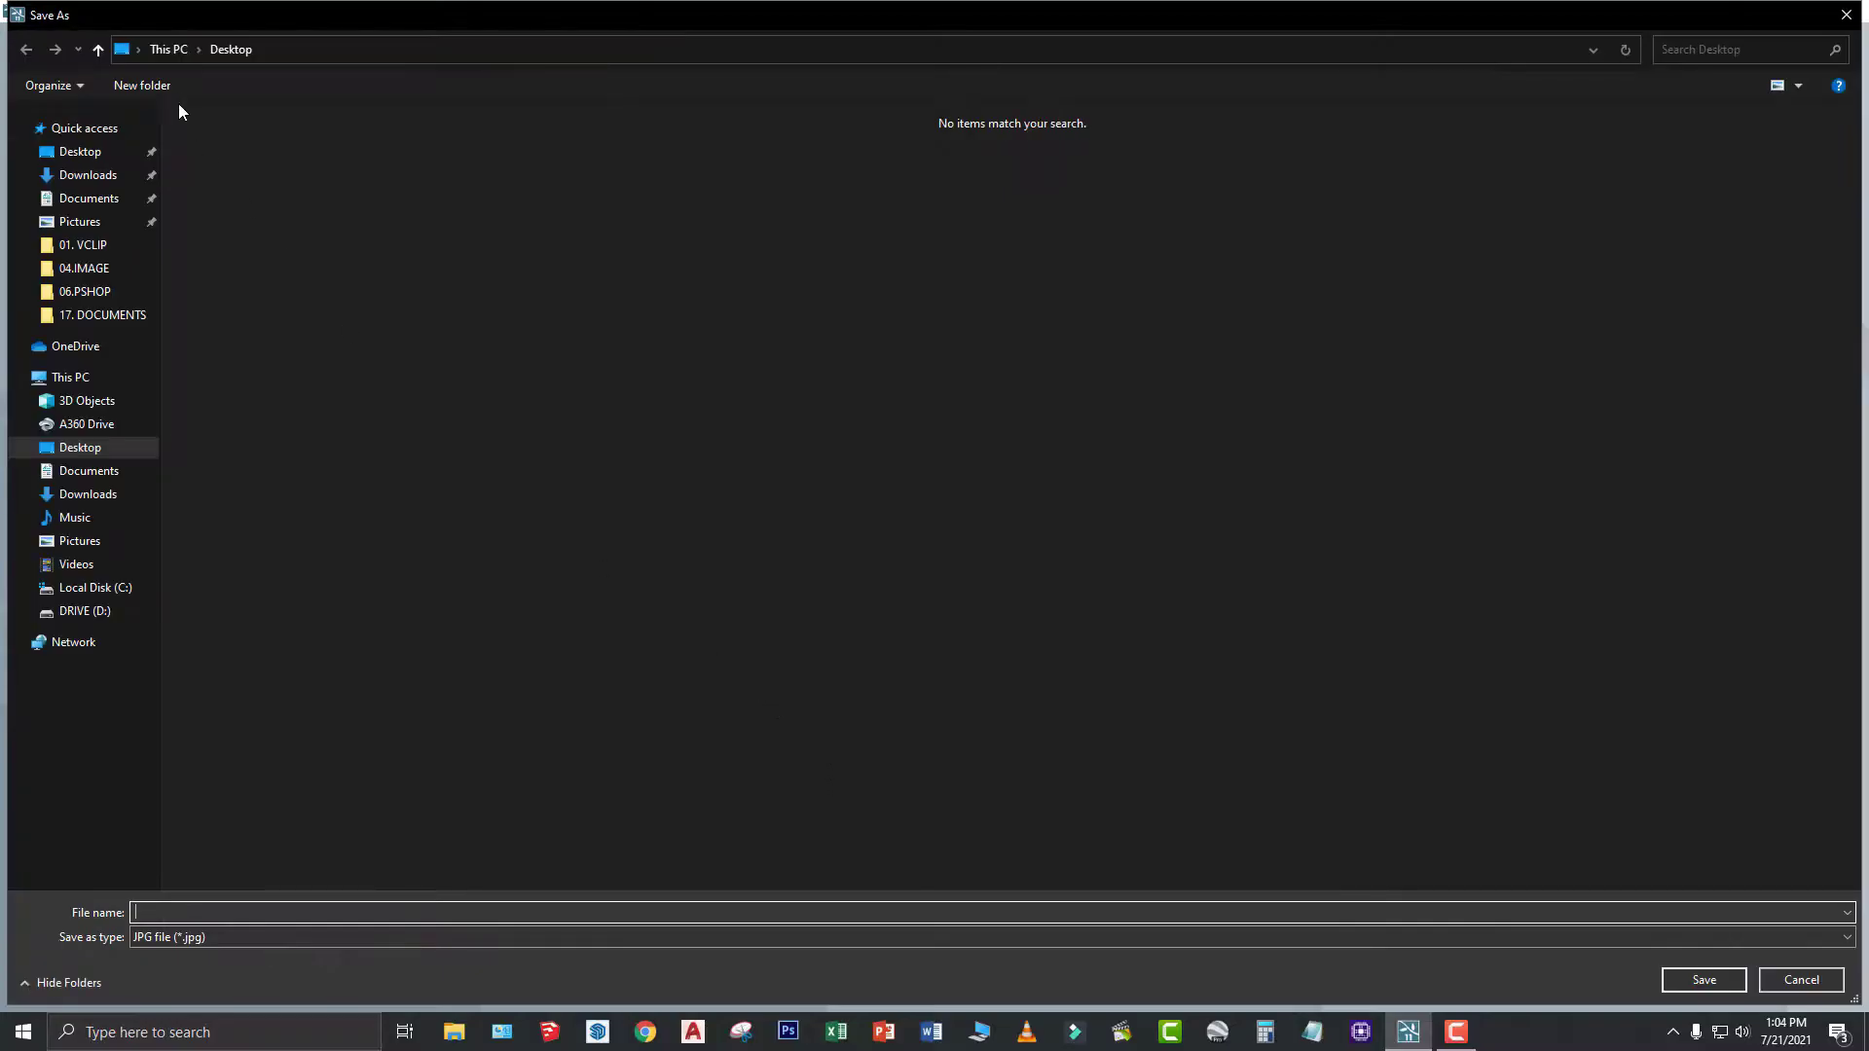
type("6")
key("Return")
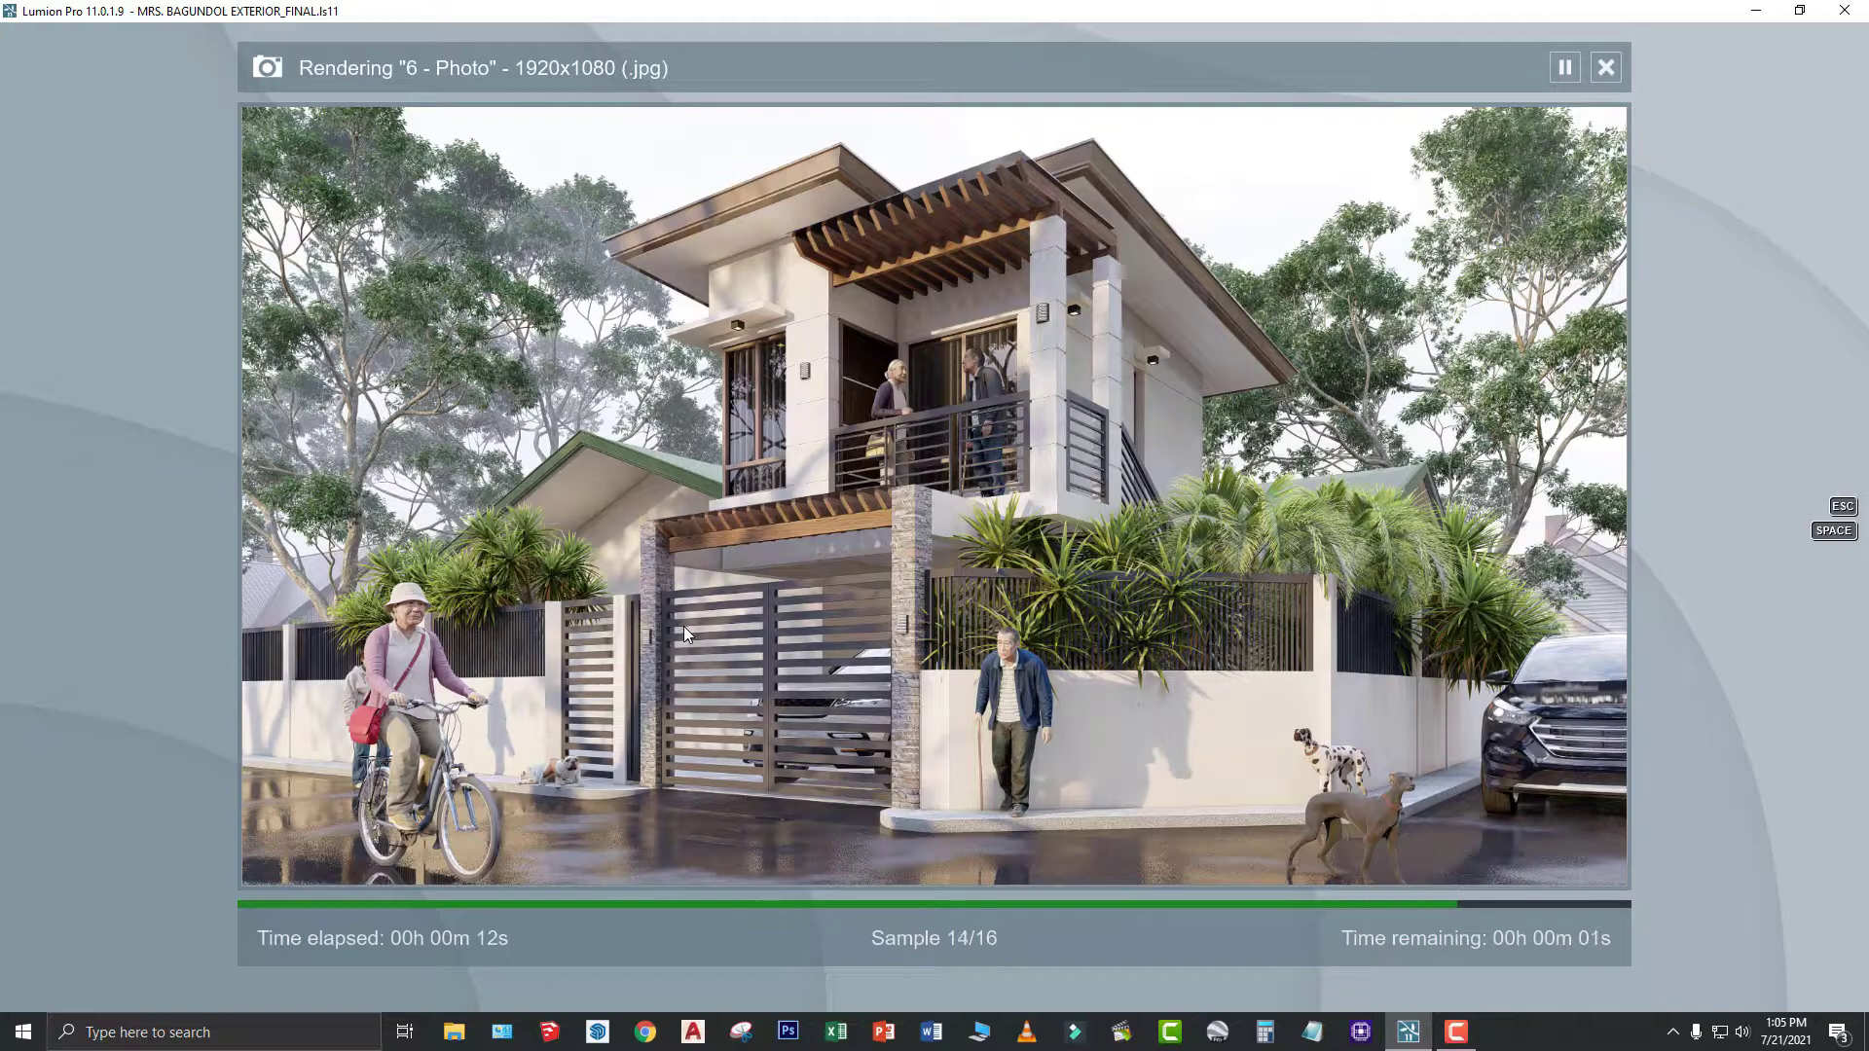
left_click(1249, 859)
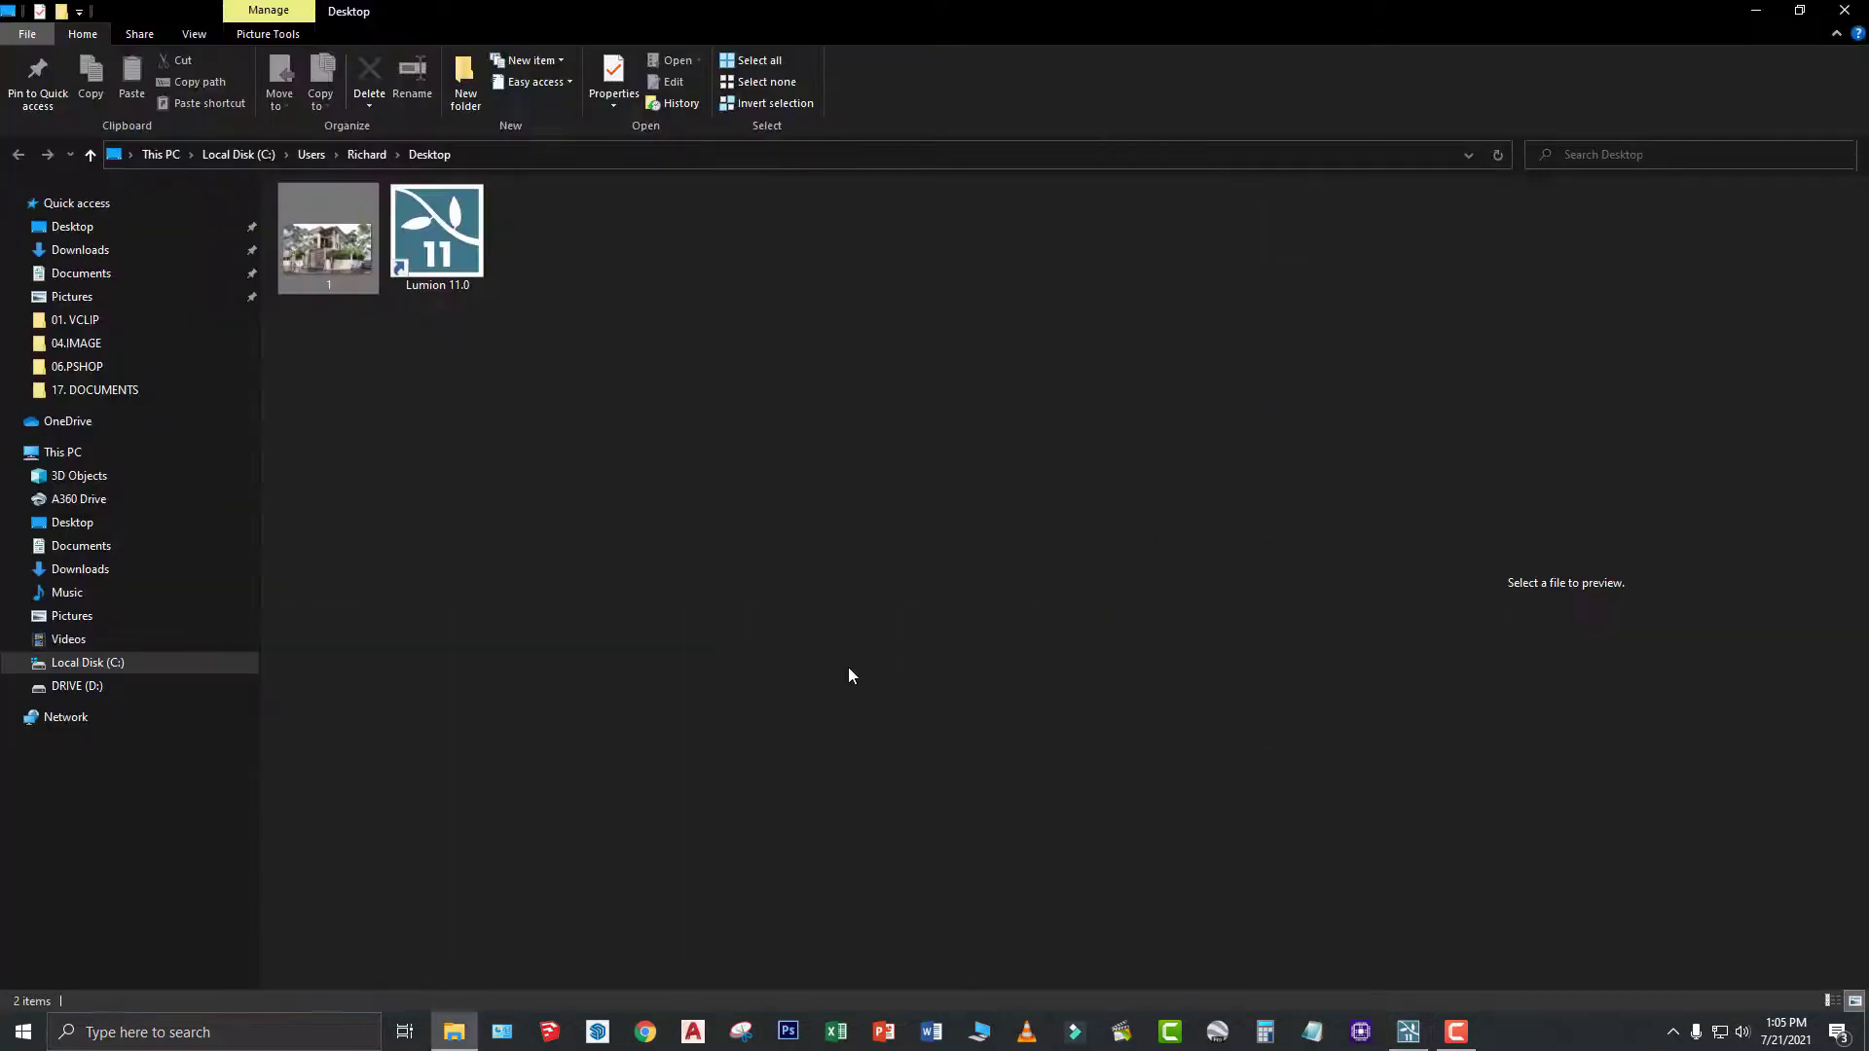
- Open the rendered image 1.jpg to inspect it, and switch back to the photo effects in Lumion
double_click(339, 259)
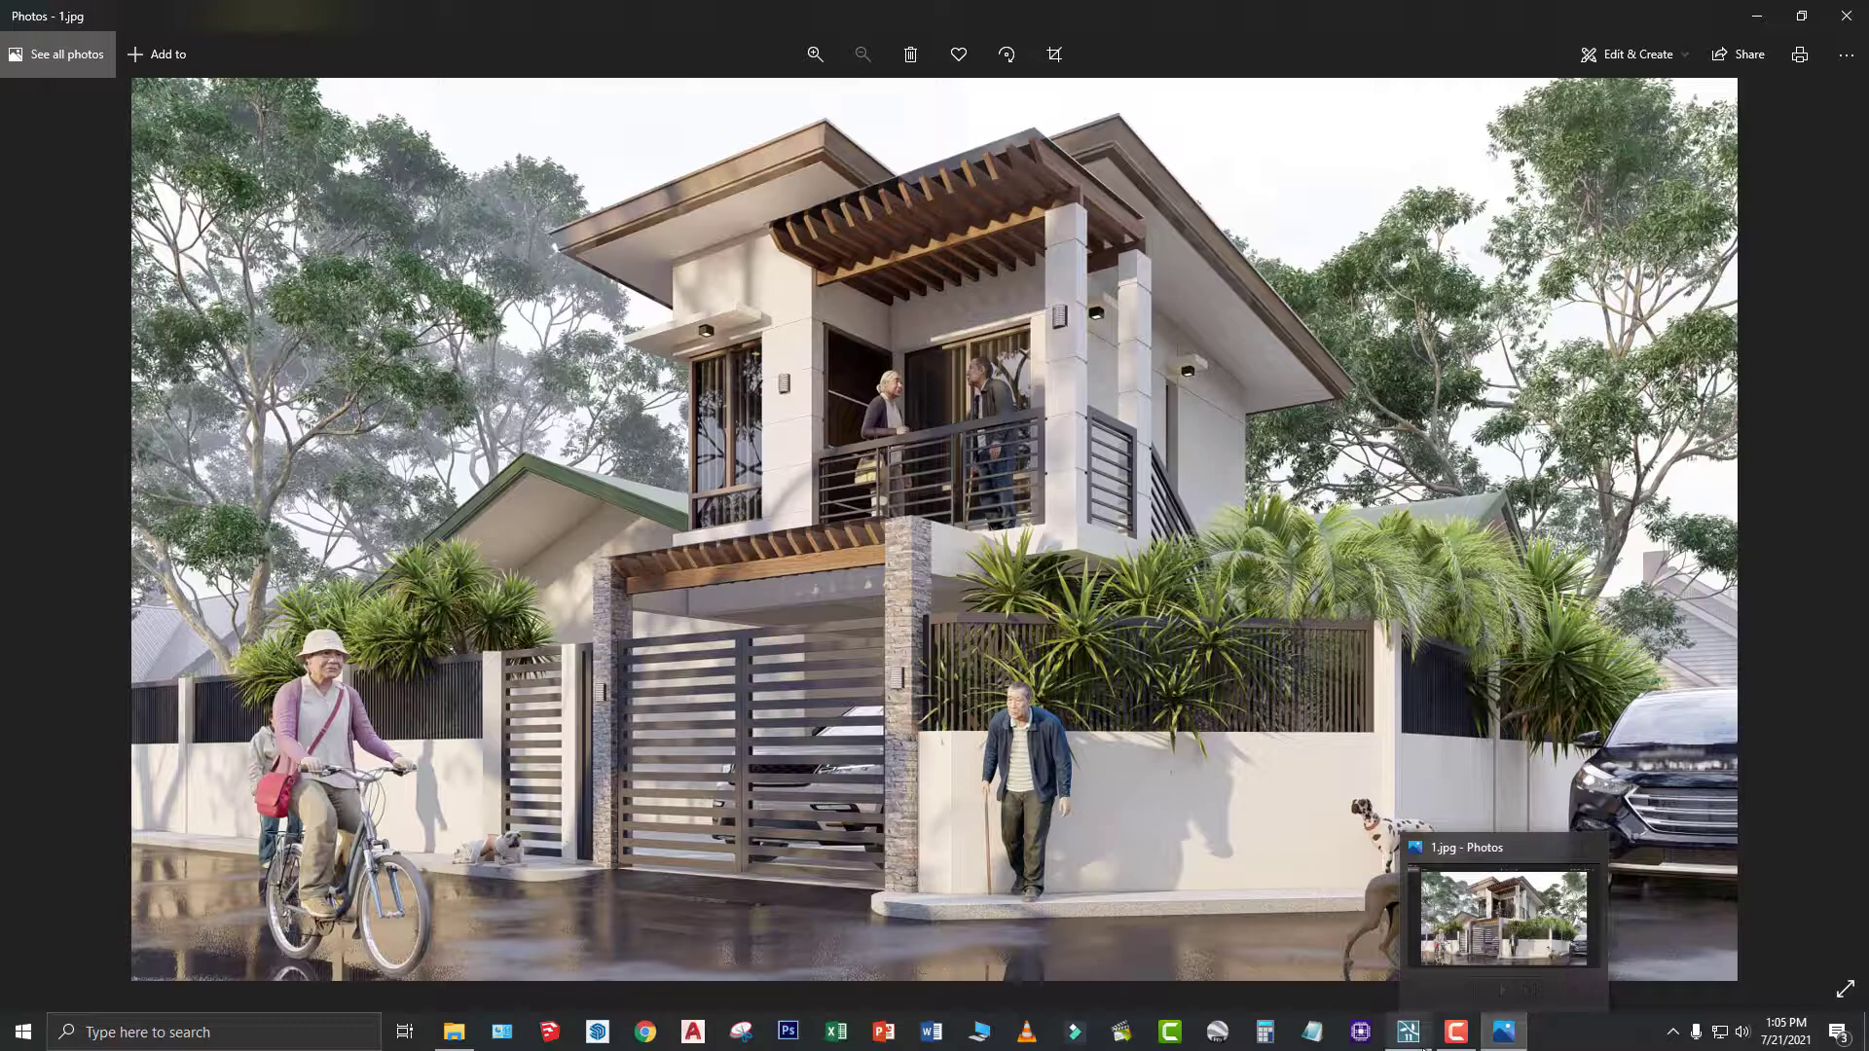
left_click(1412, 1042)
left_click(1497, 856)
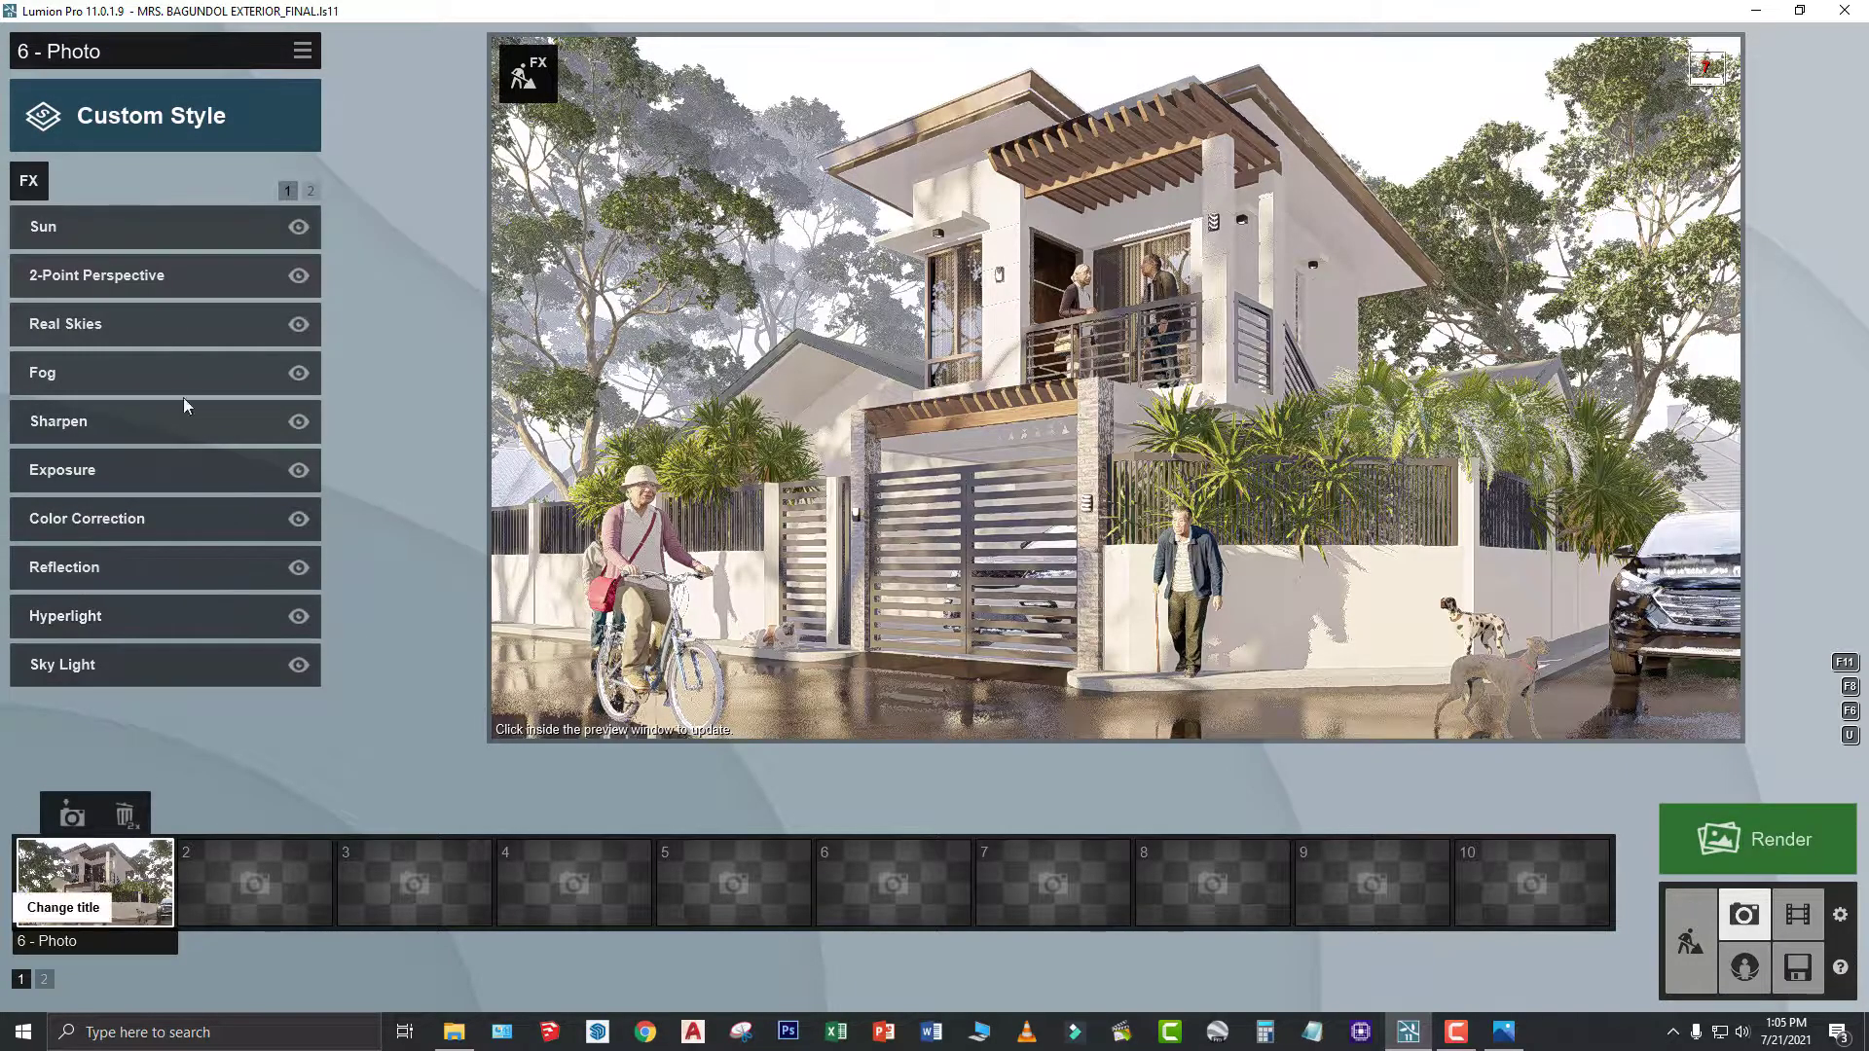
mouse_move(250, 904)
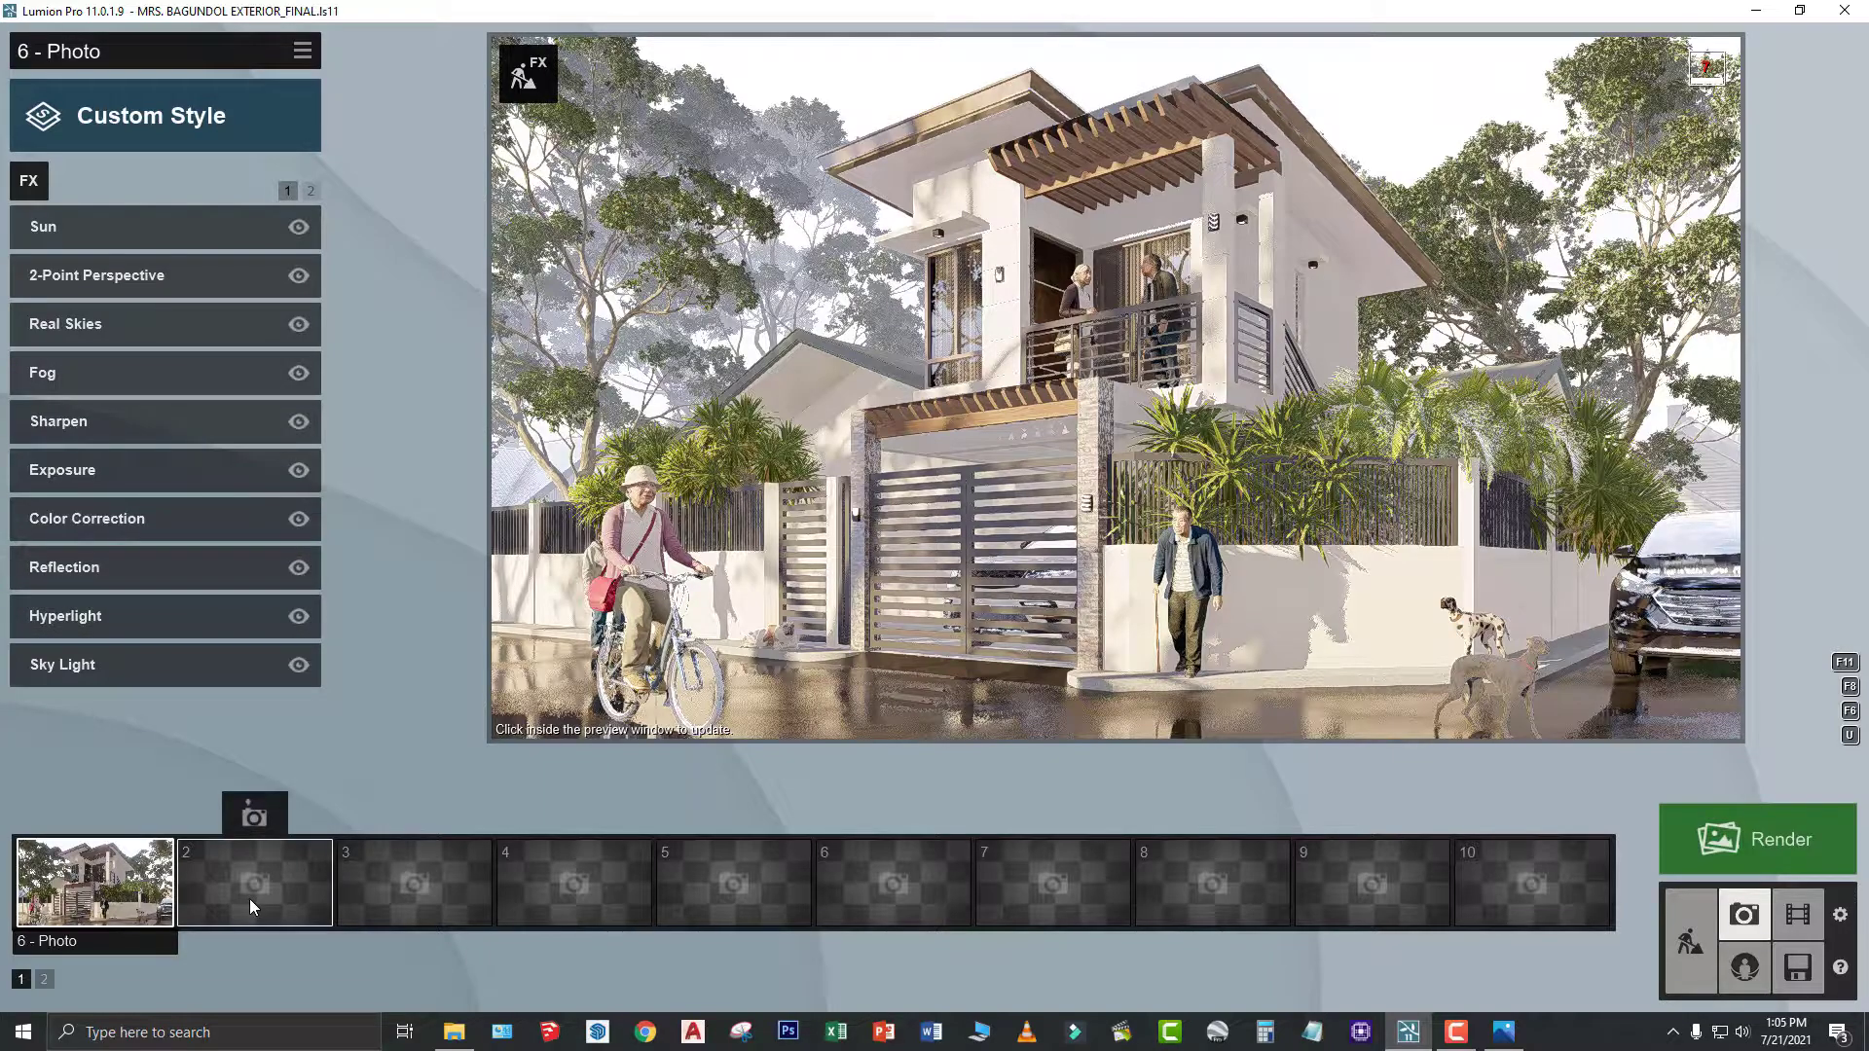
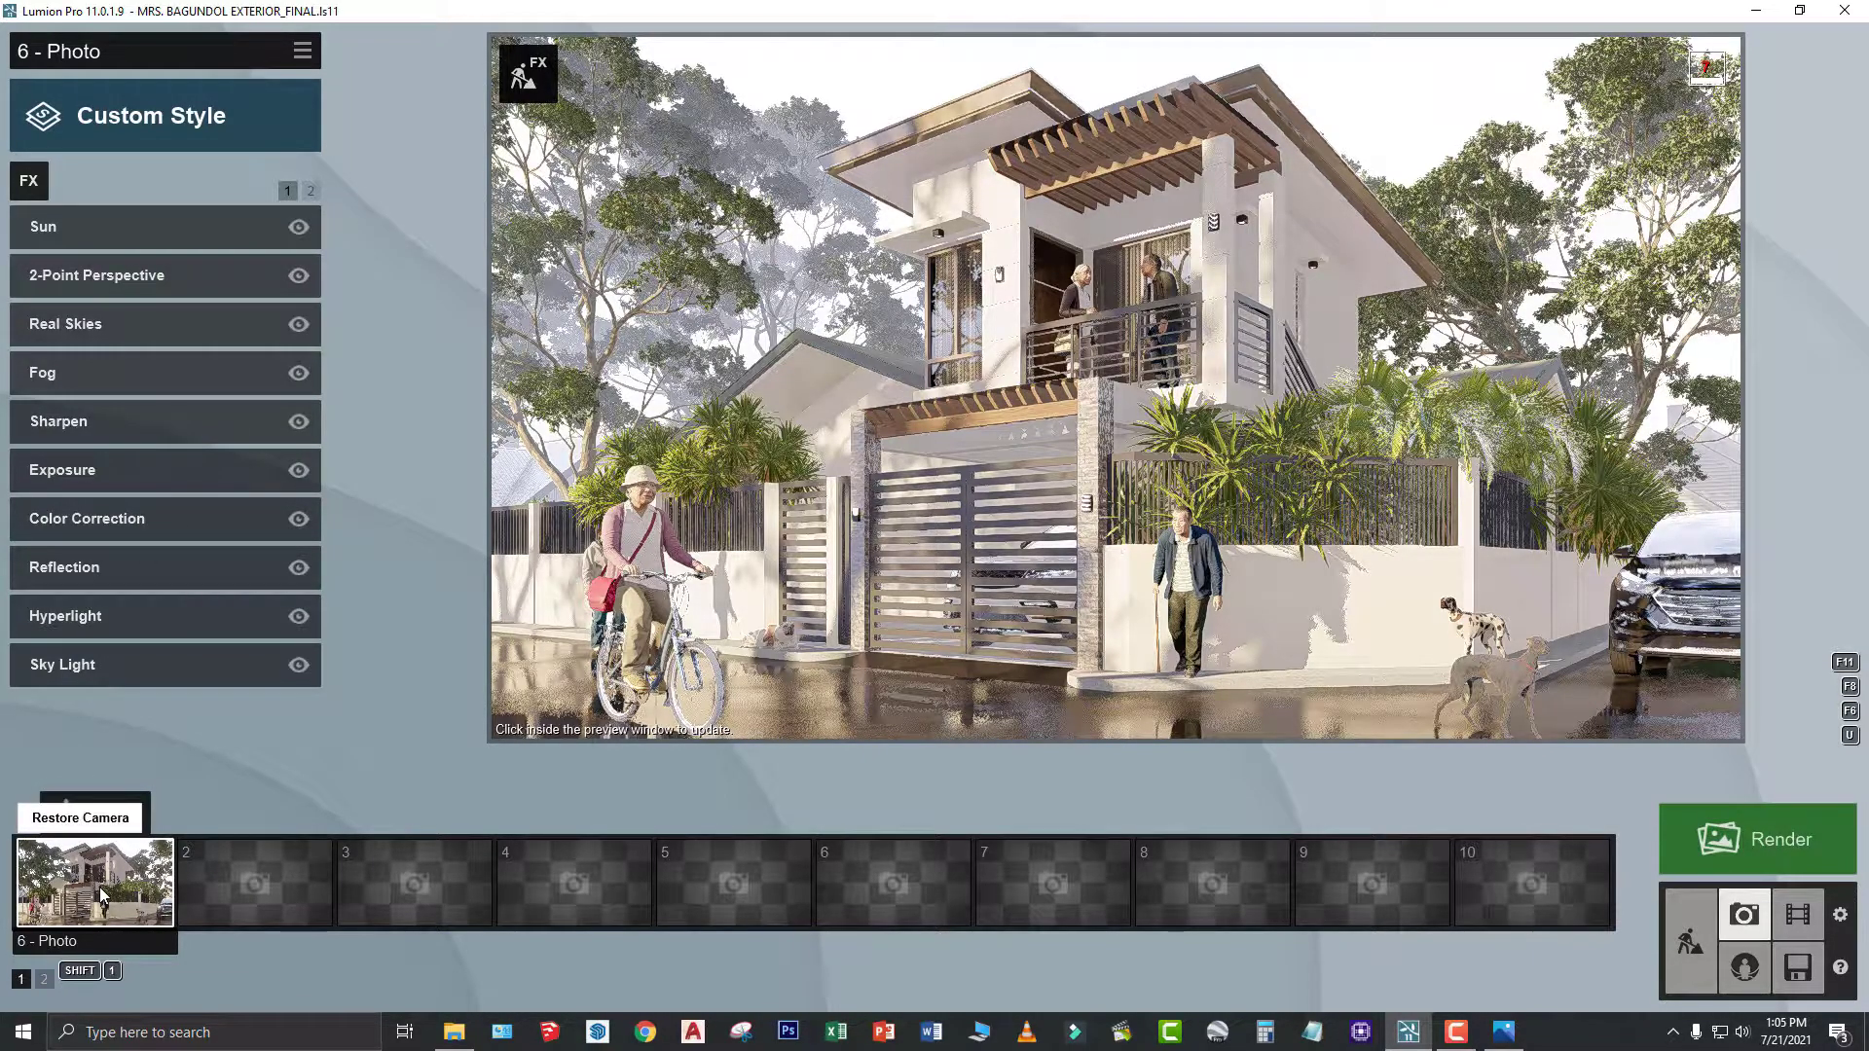
- Save the effects of the 6 - Photo shot to the Desktop as a Lumion effects file named AA
left_click(303, 56)
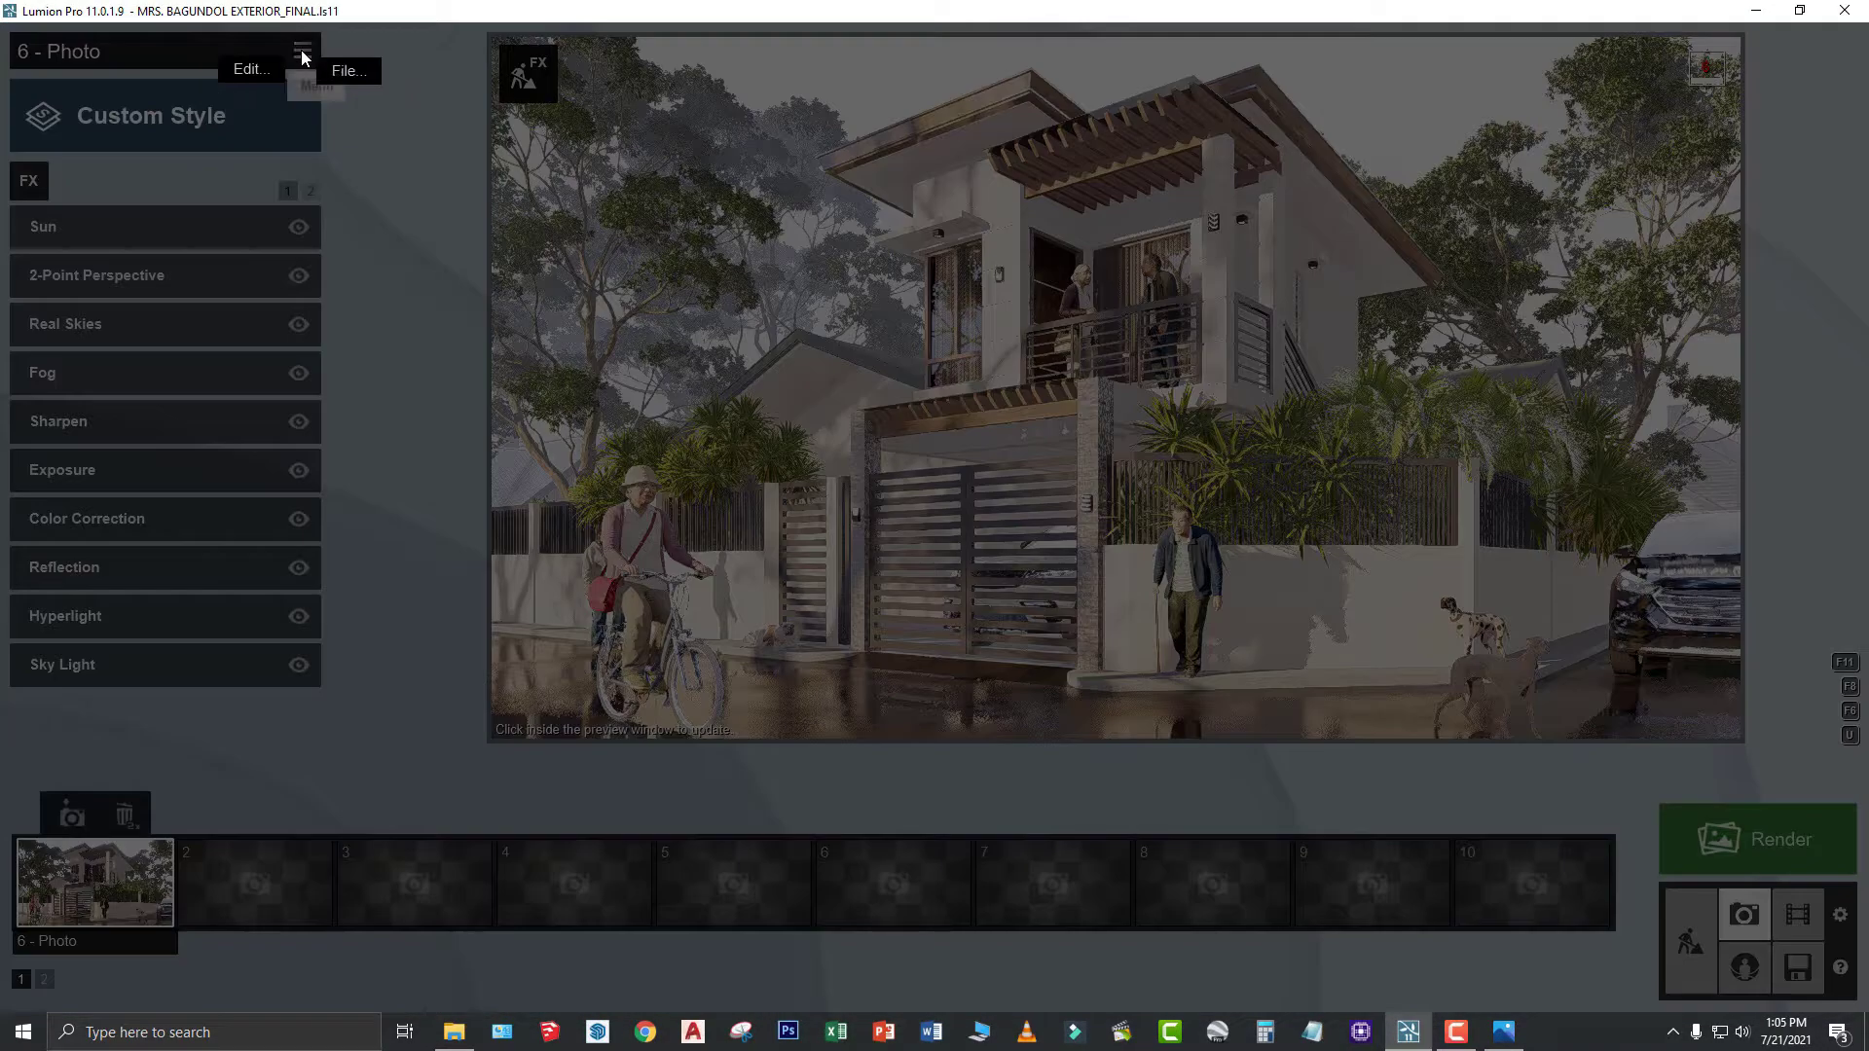
left_click(348, 73)
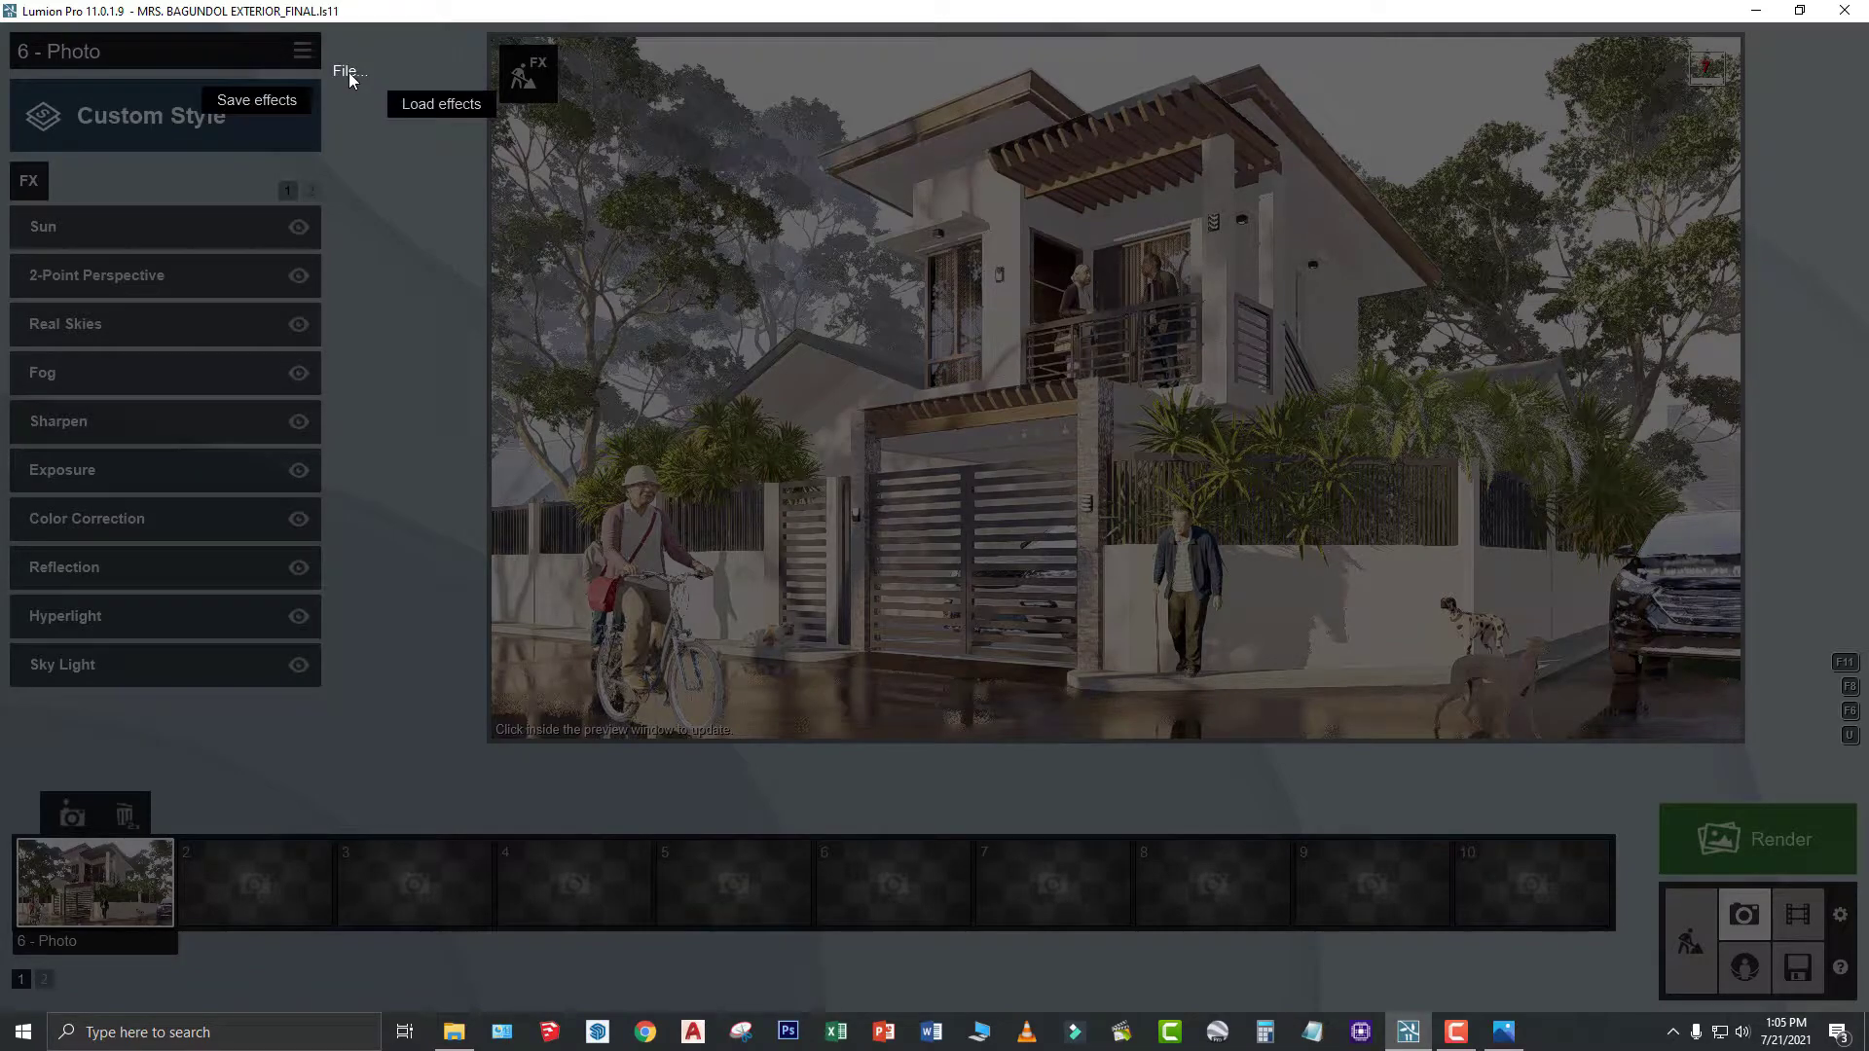
left_click(259, 102)
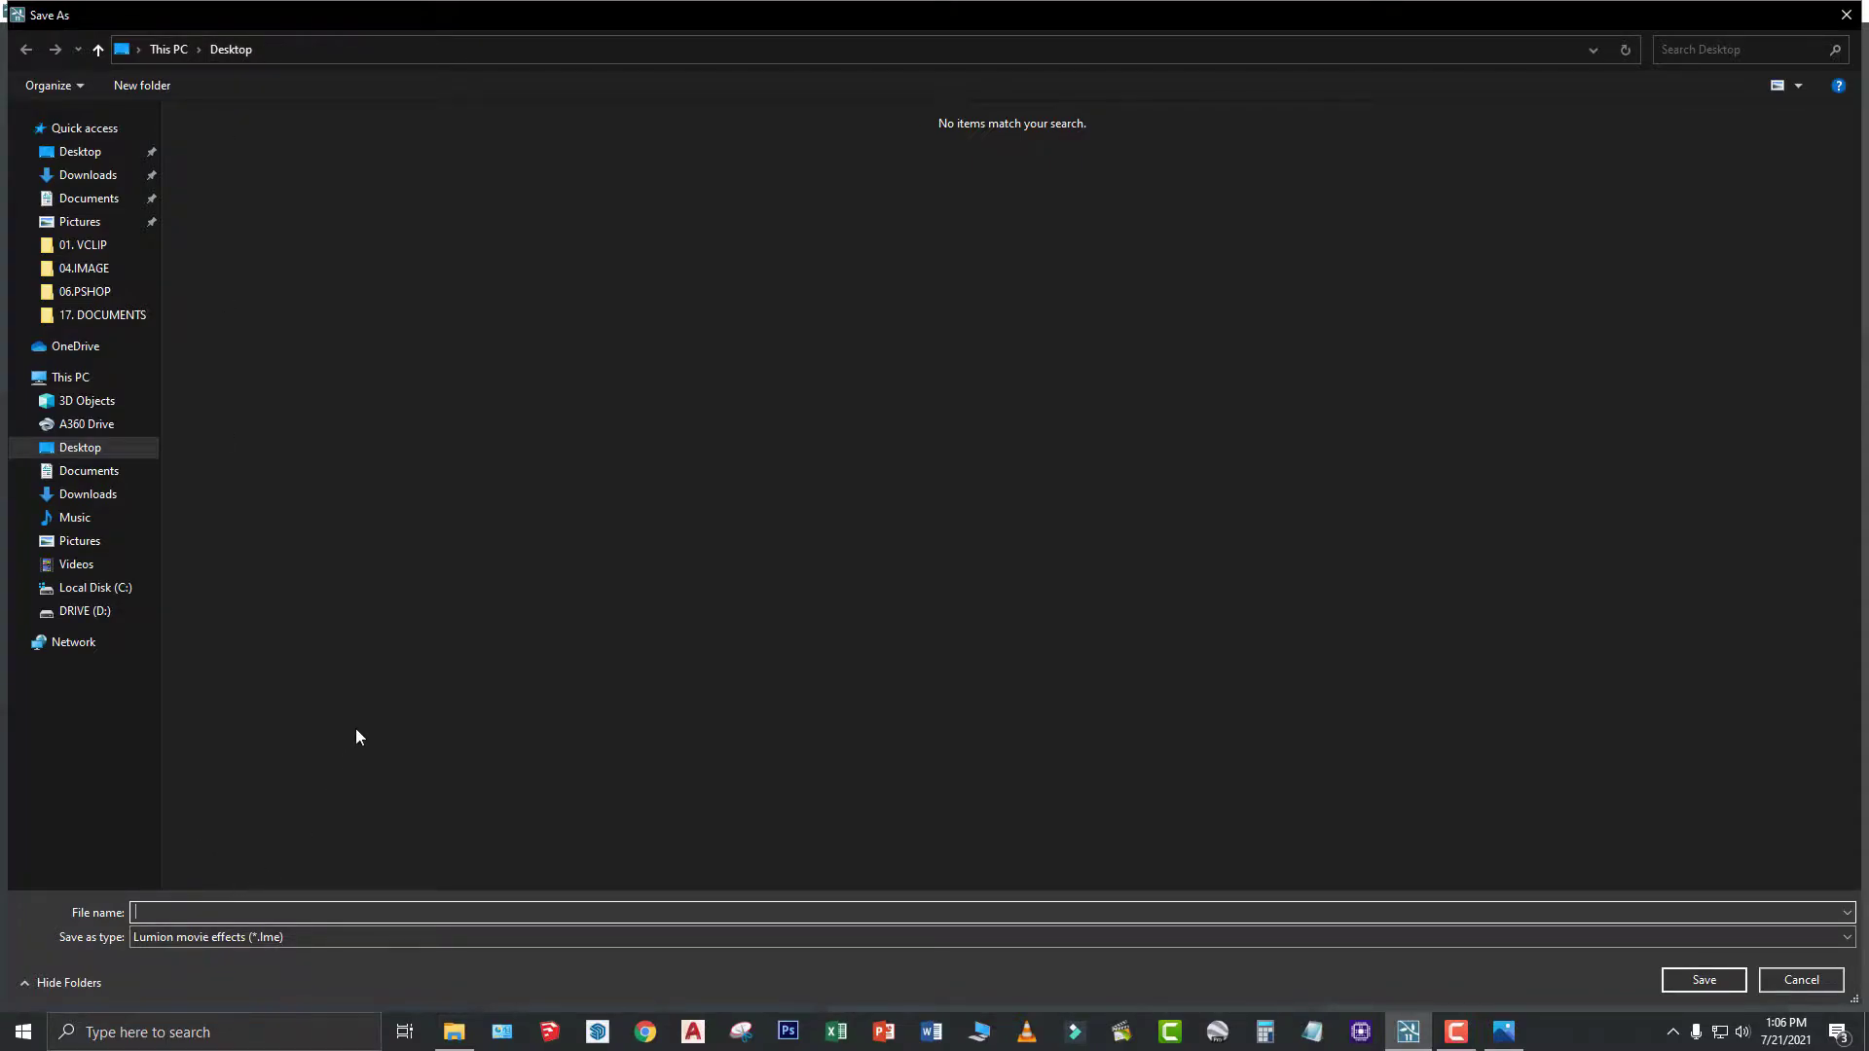
type("AA")
left_click(1713, 979)
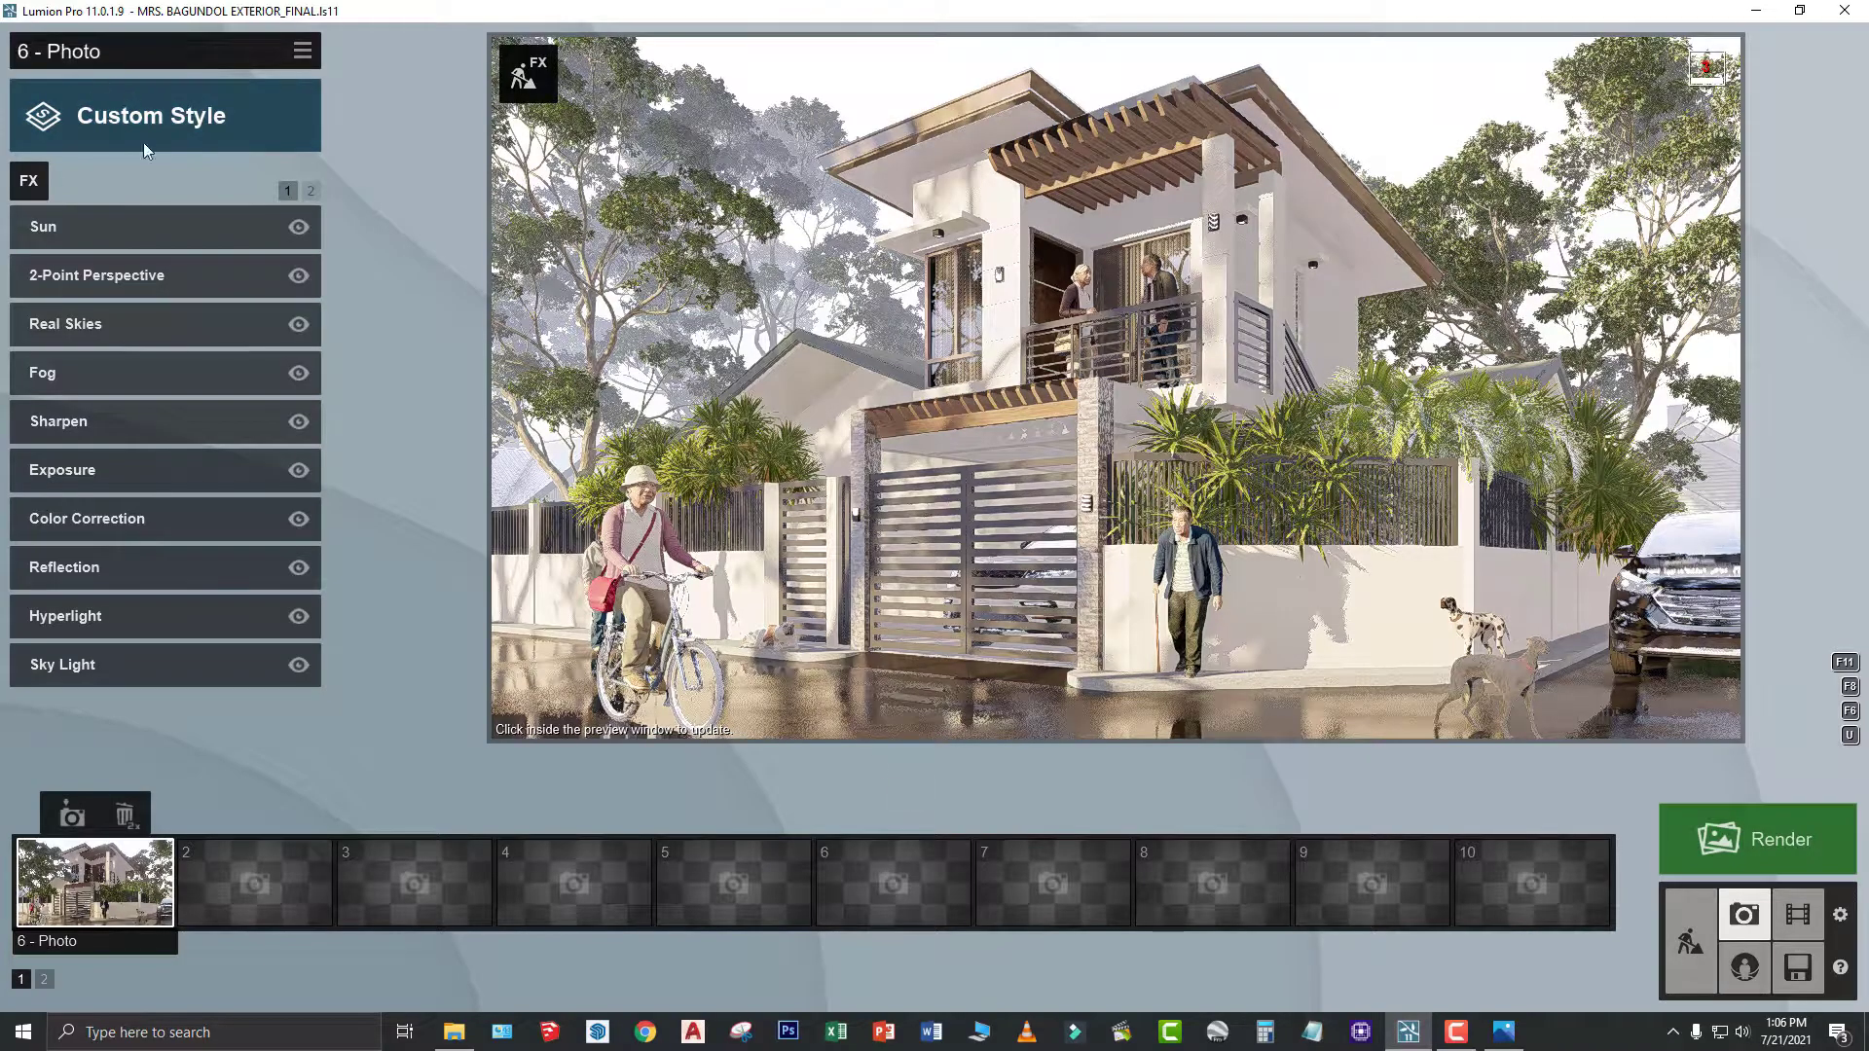
- Load the effects file AA.lme into the empty photo slot 2 and store its camera view
left_click(265, 899)
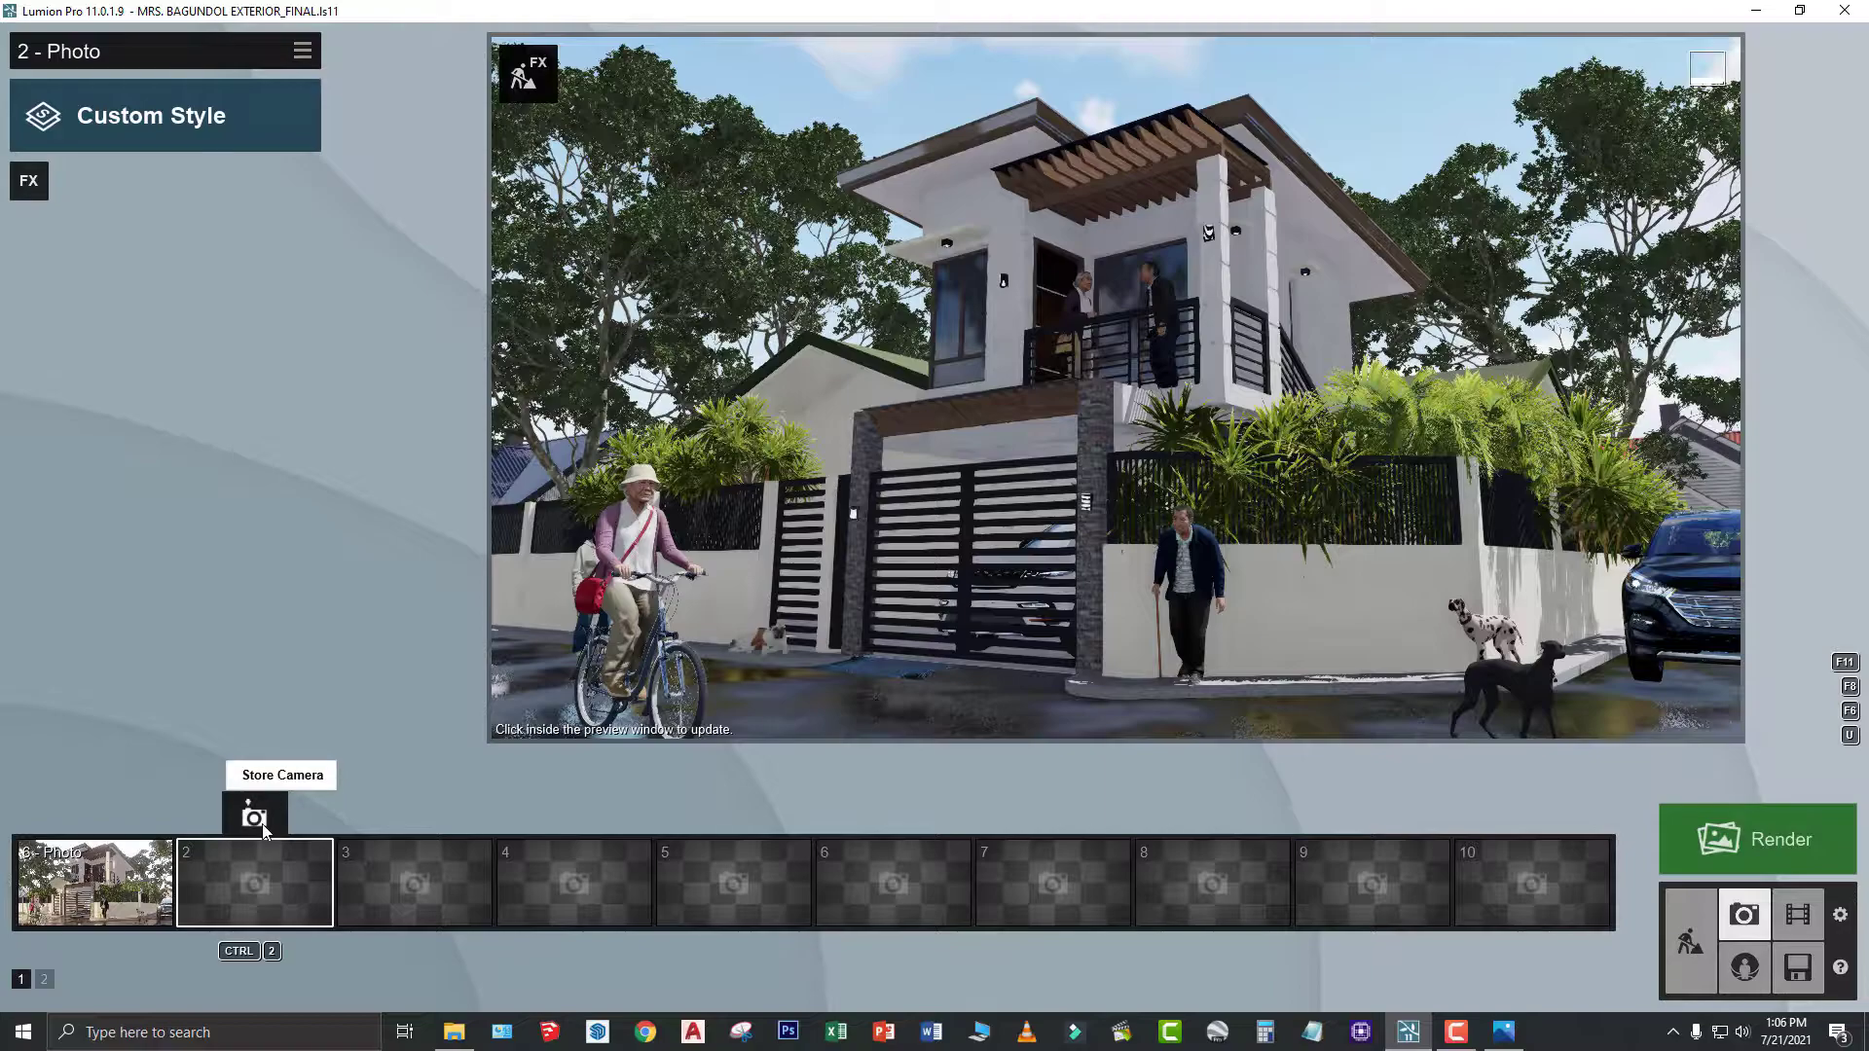
left_click(302, 50)
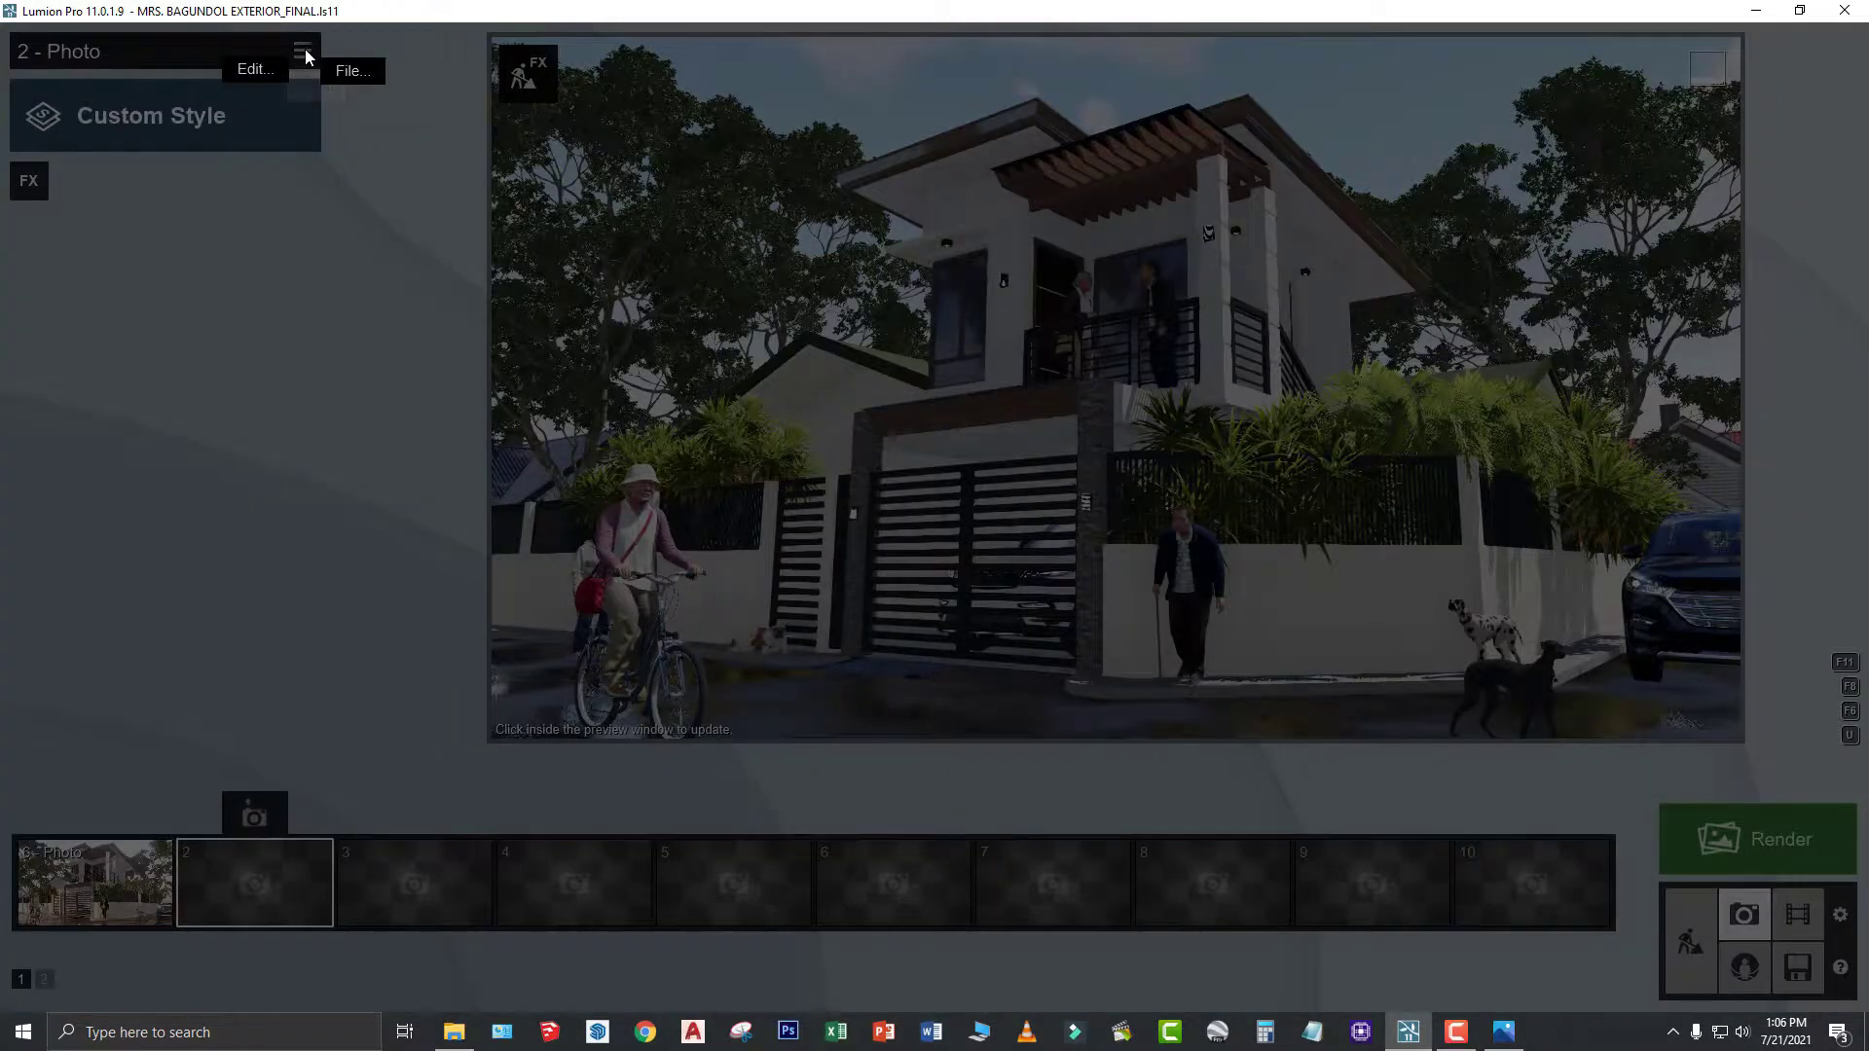
left_click(352, 76)
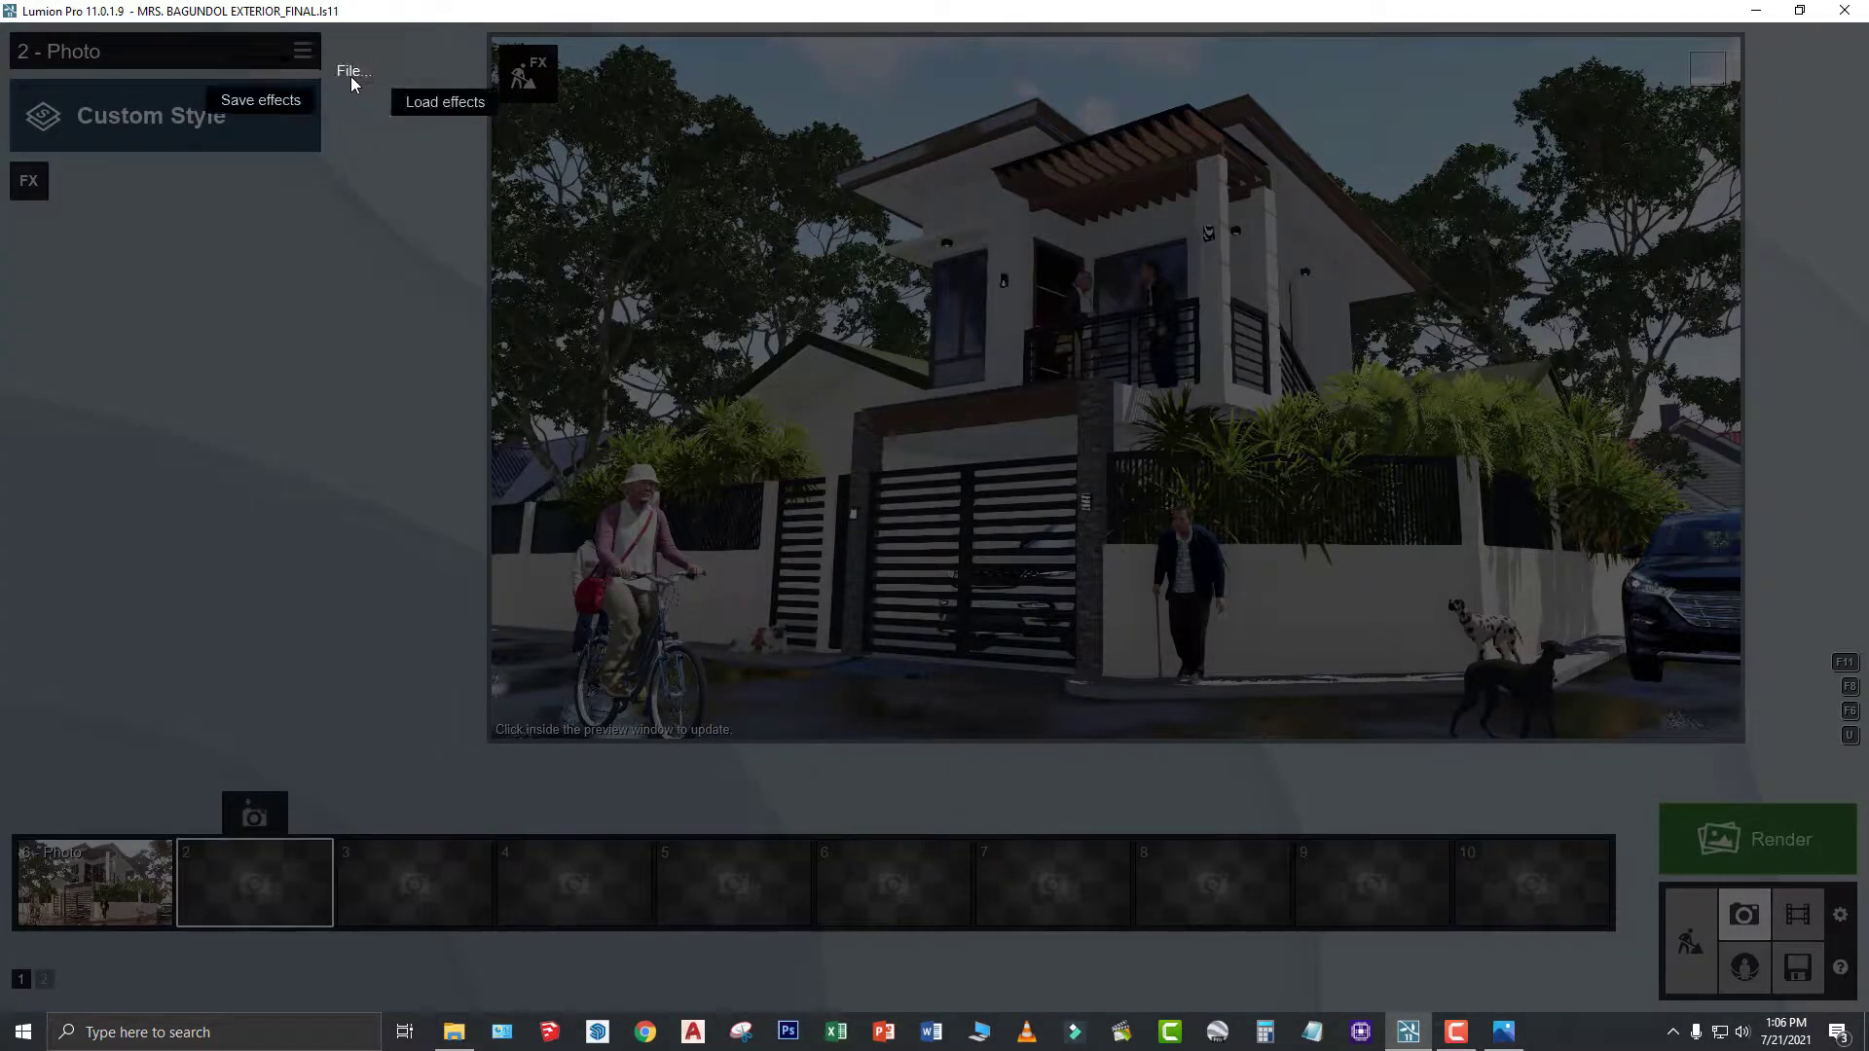
left_click(420, 107)
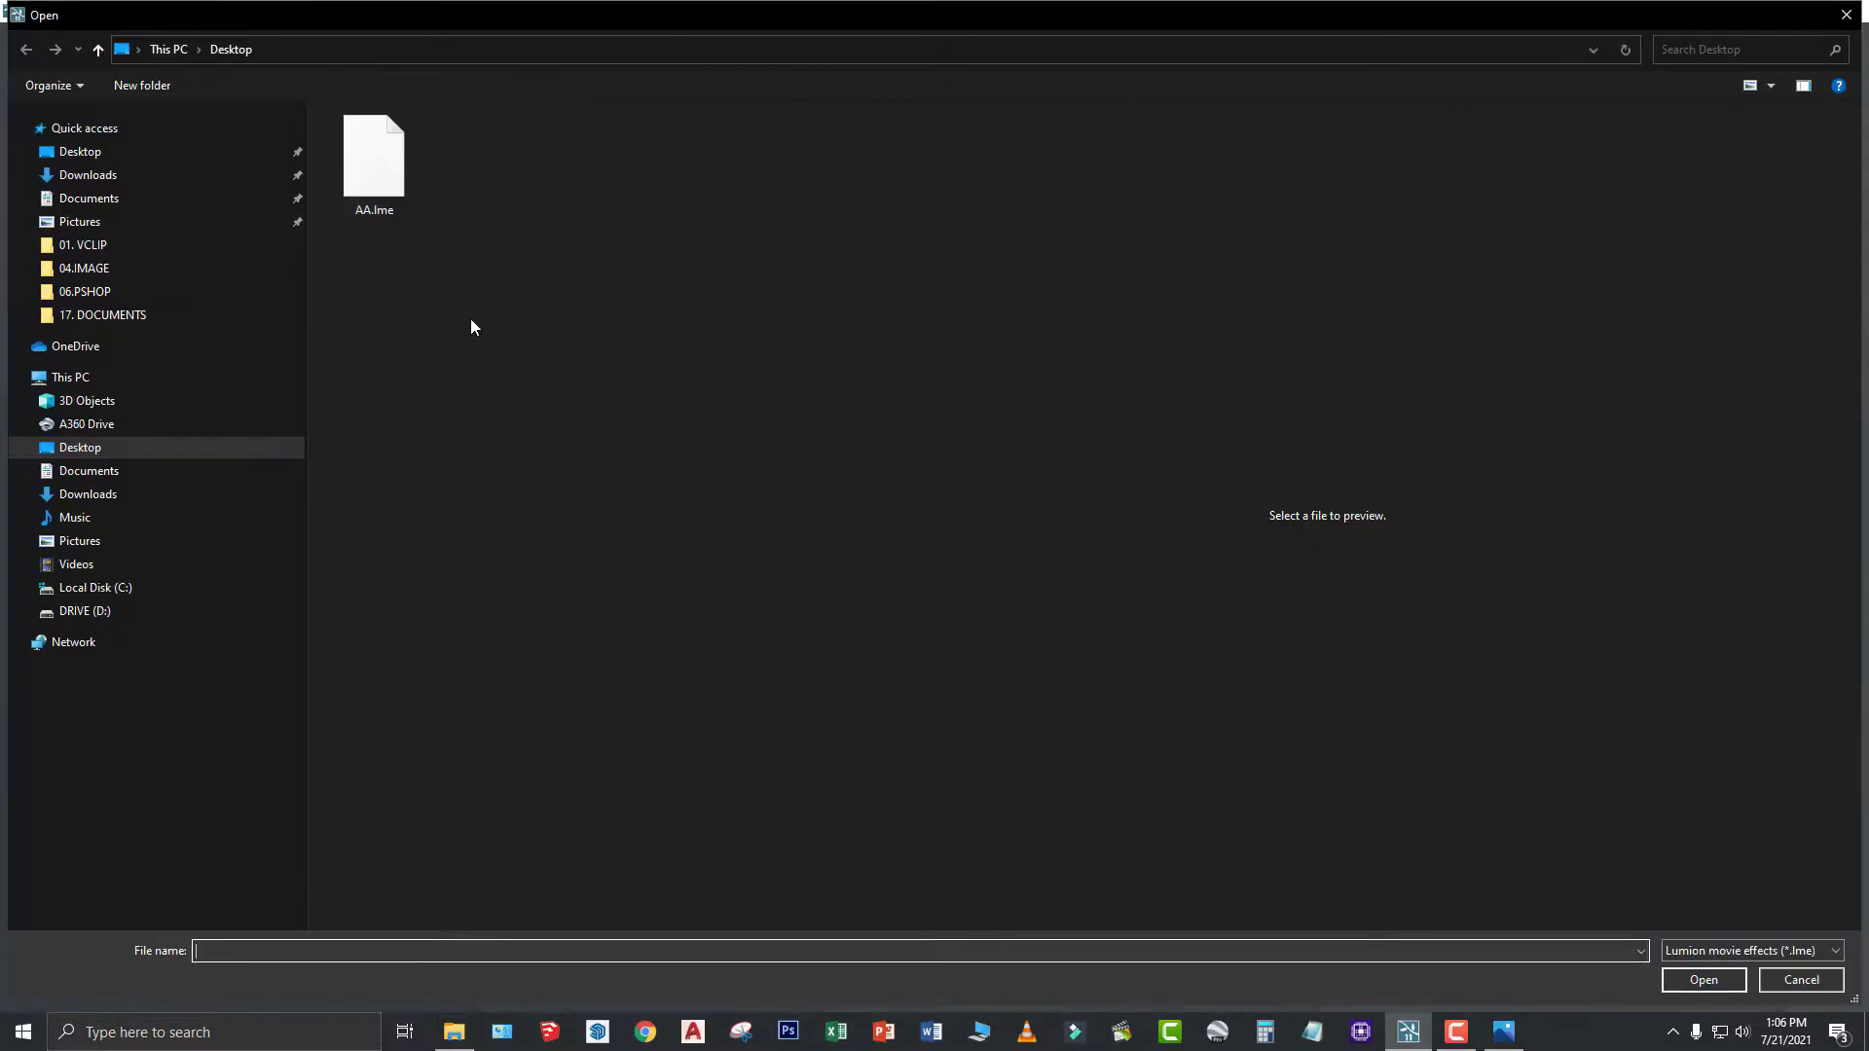
left_click(389, 173)
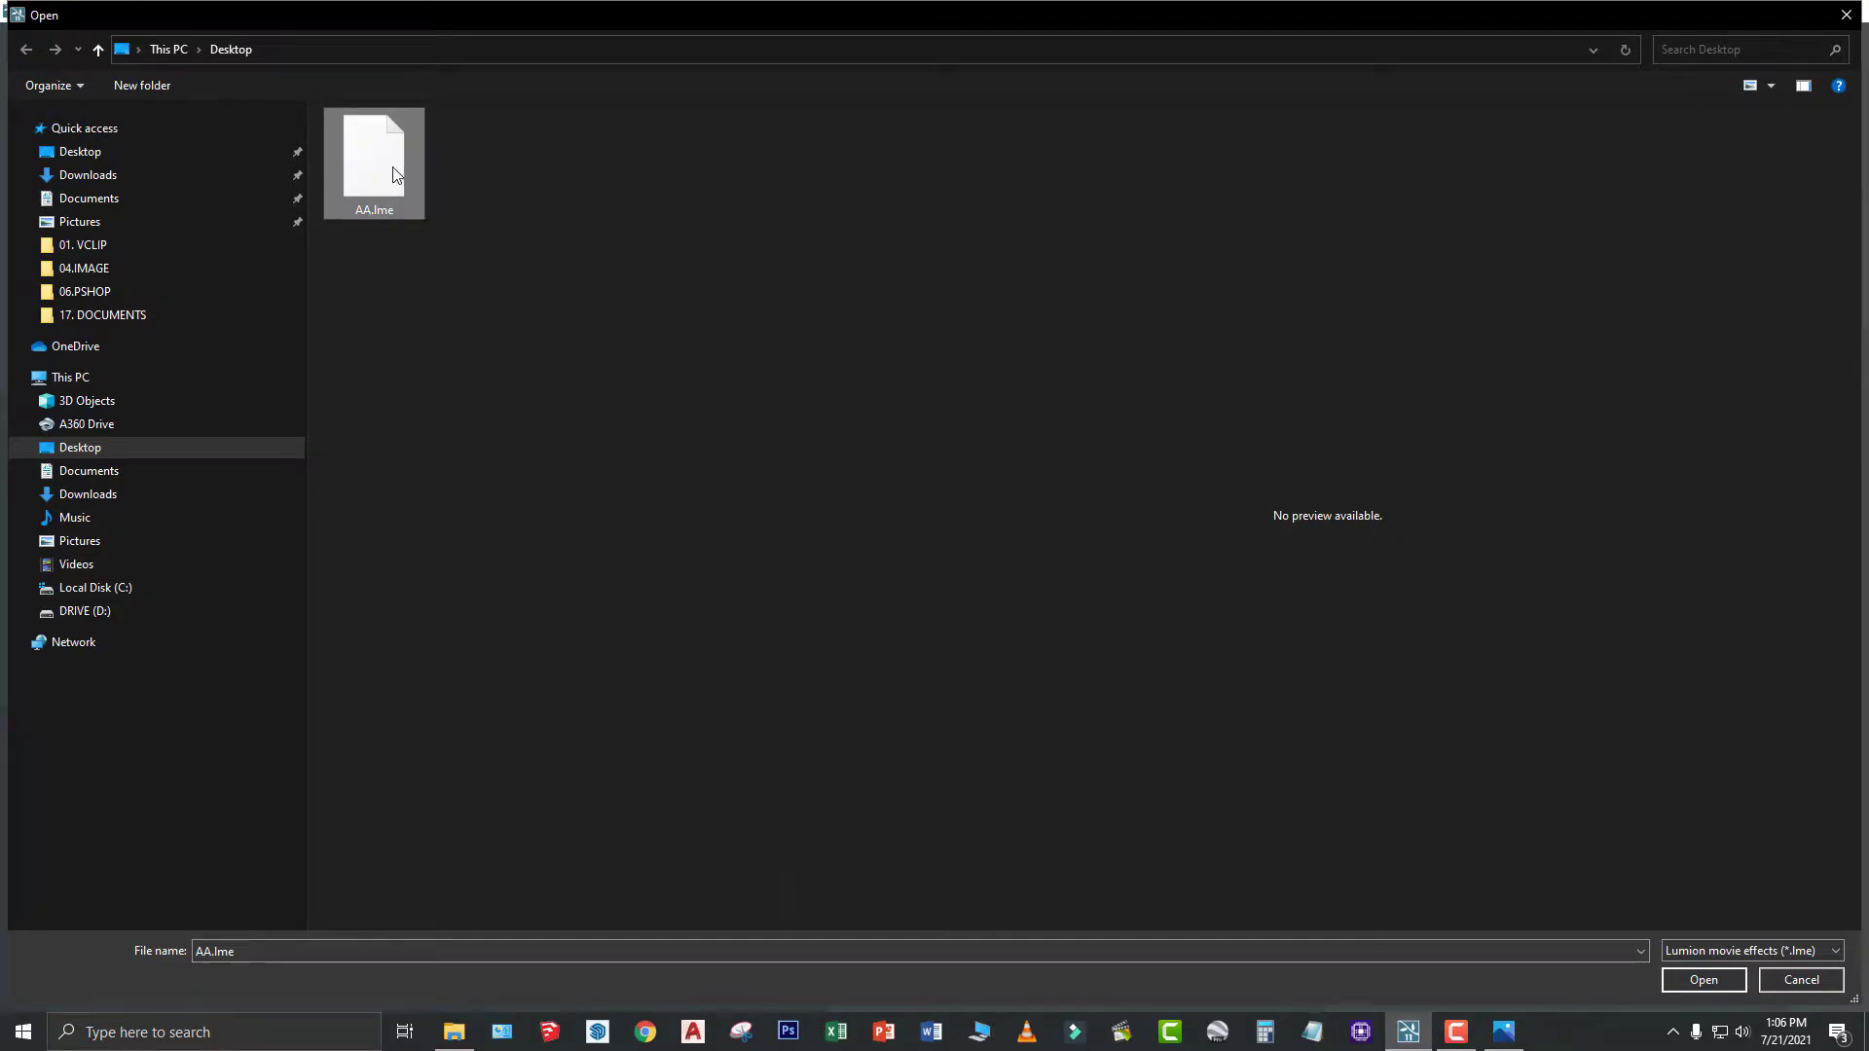
left_click(1698, 981)
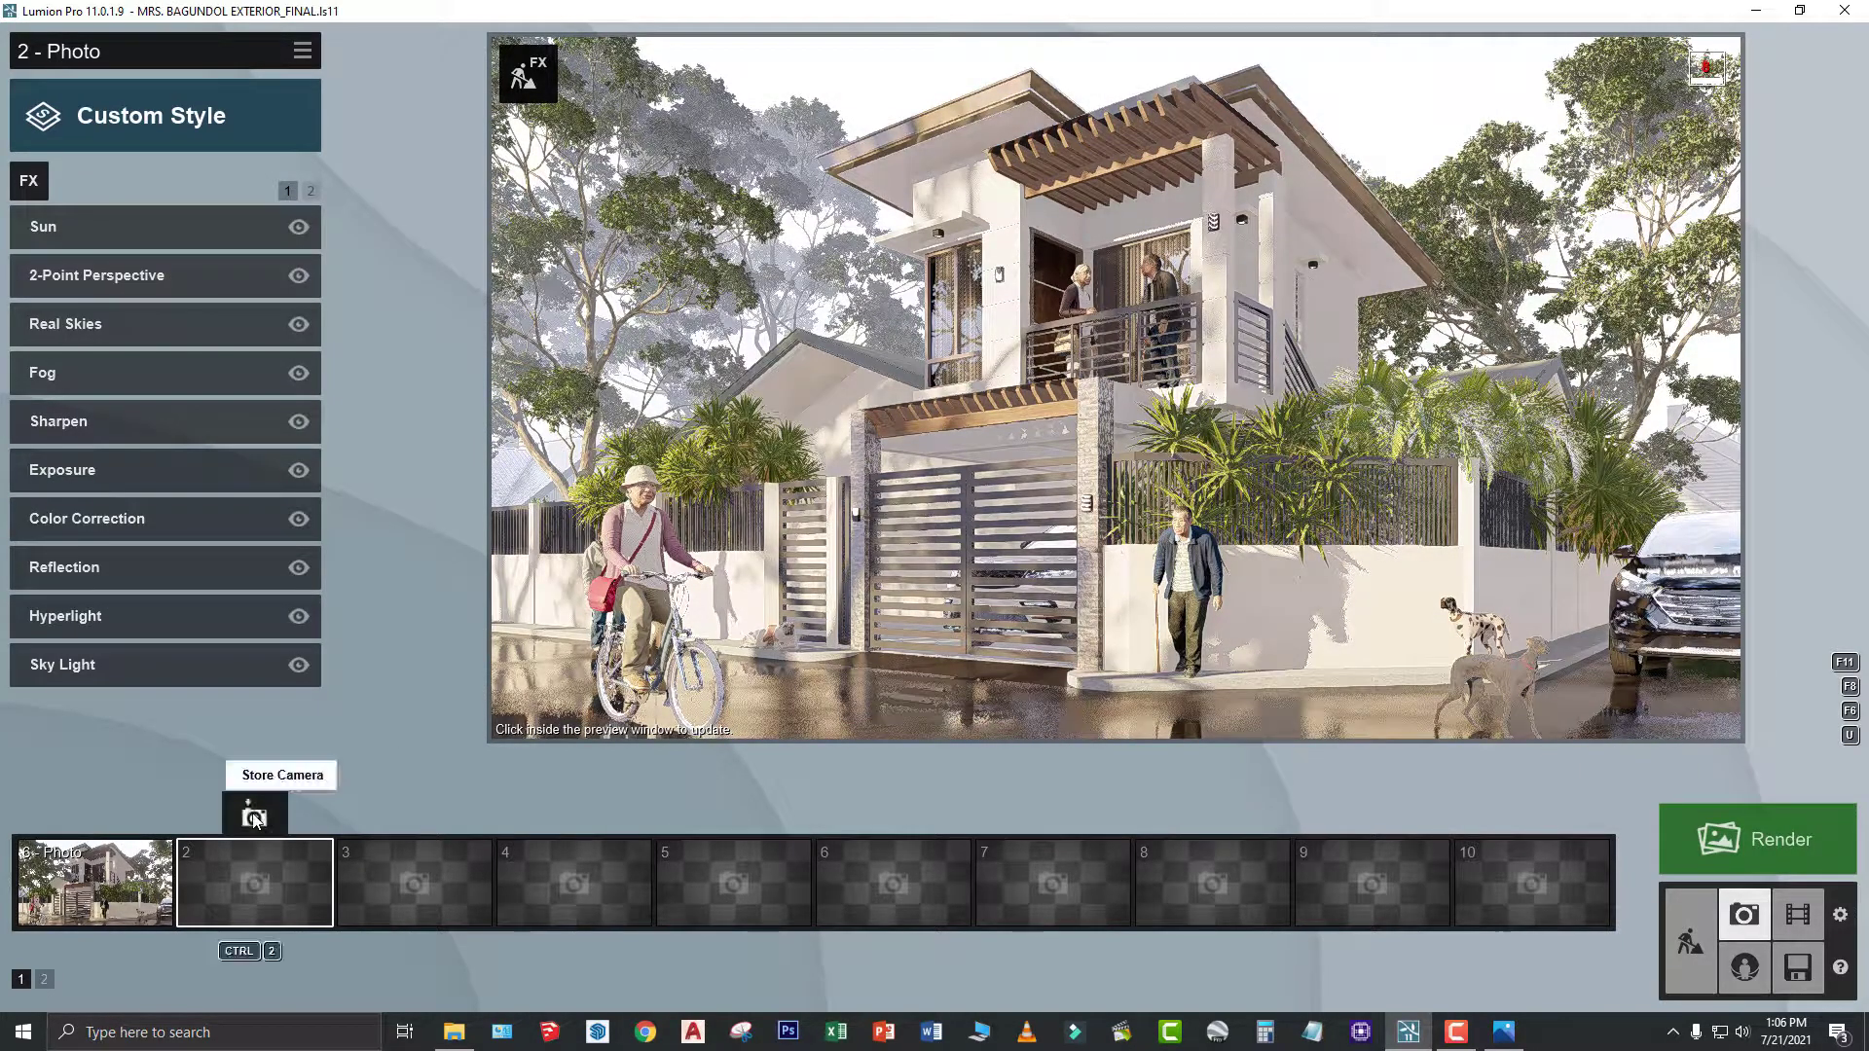
left_click(250, 816)
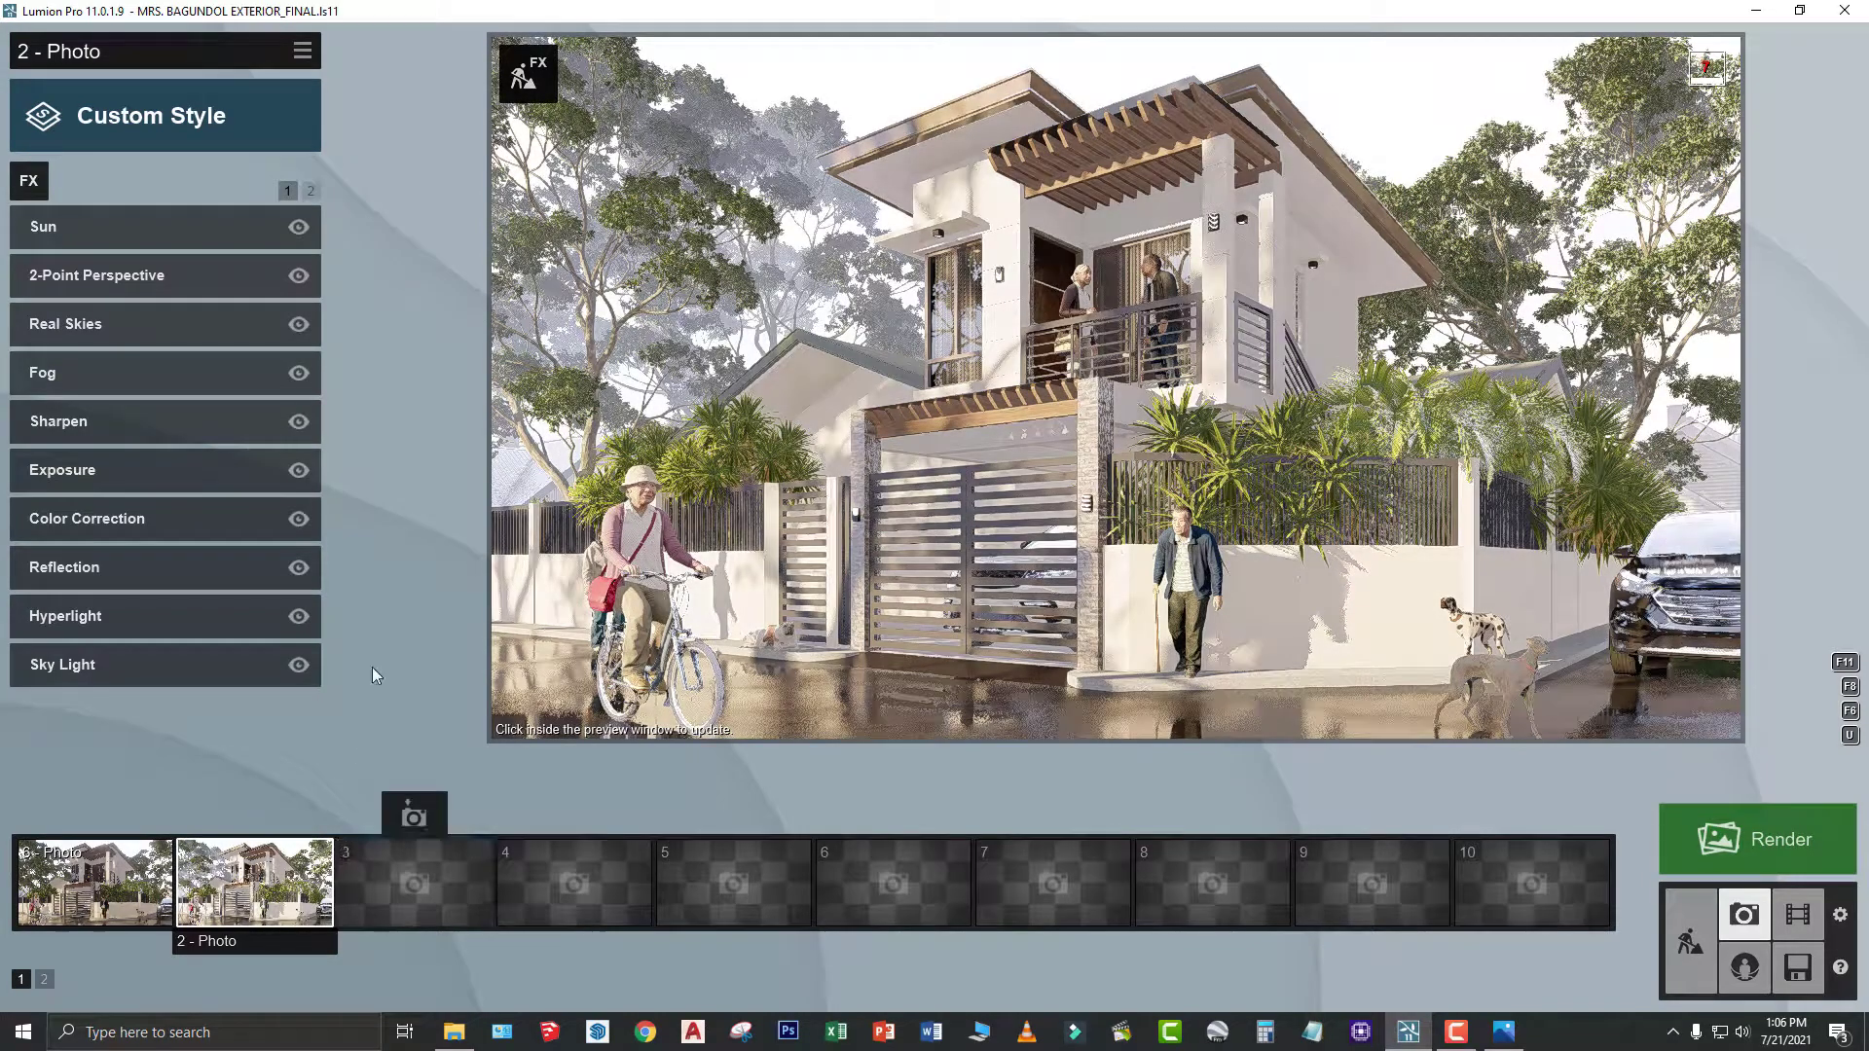
- Shift the 2 - Photo view slightly, disable its 2-Point Perspective effect and add the Handheld Camera effect
mouse_move(701, 584)
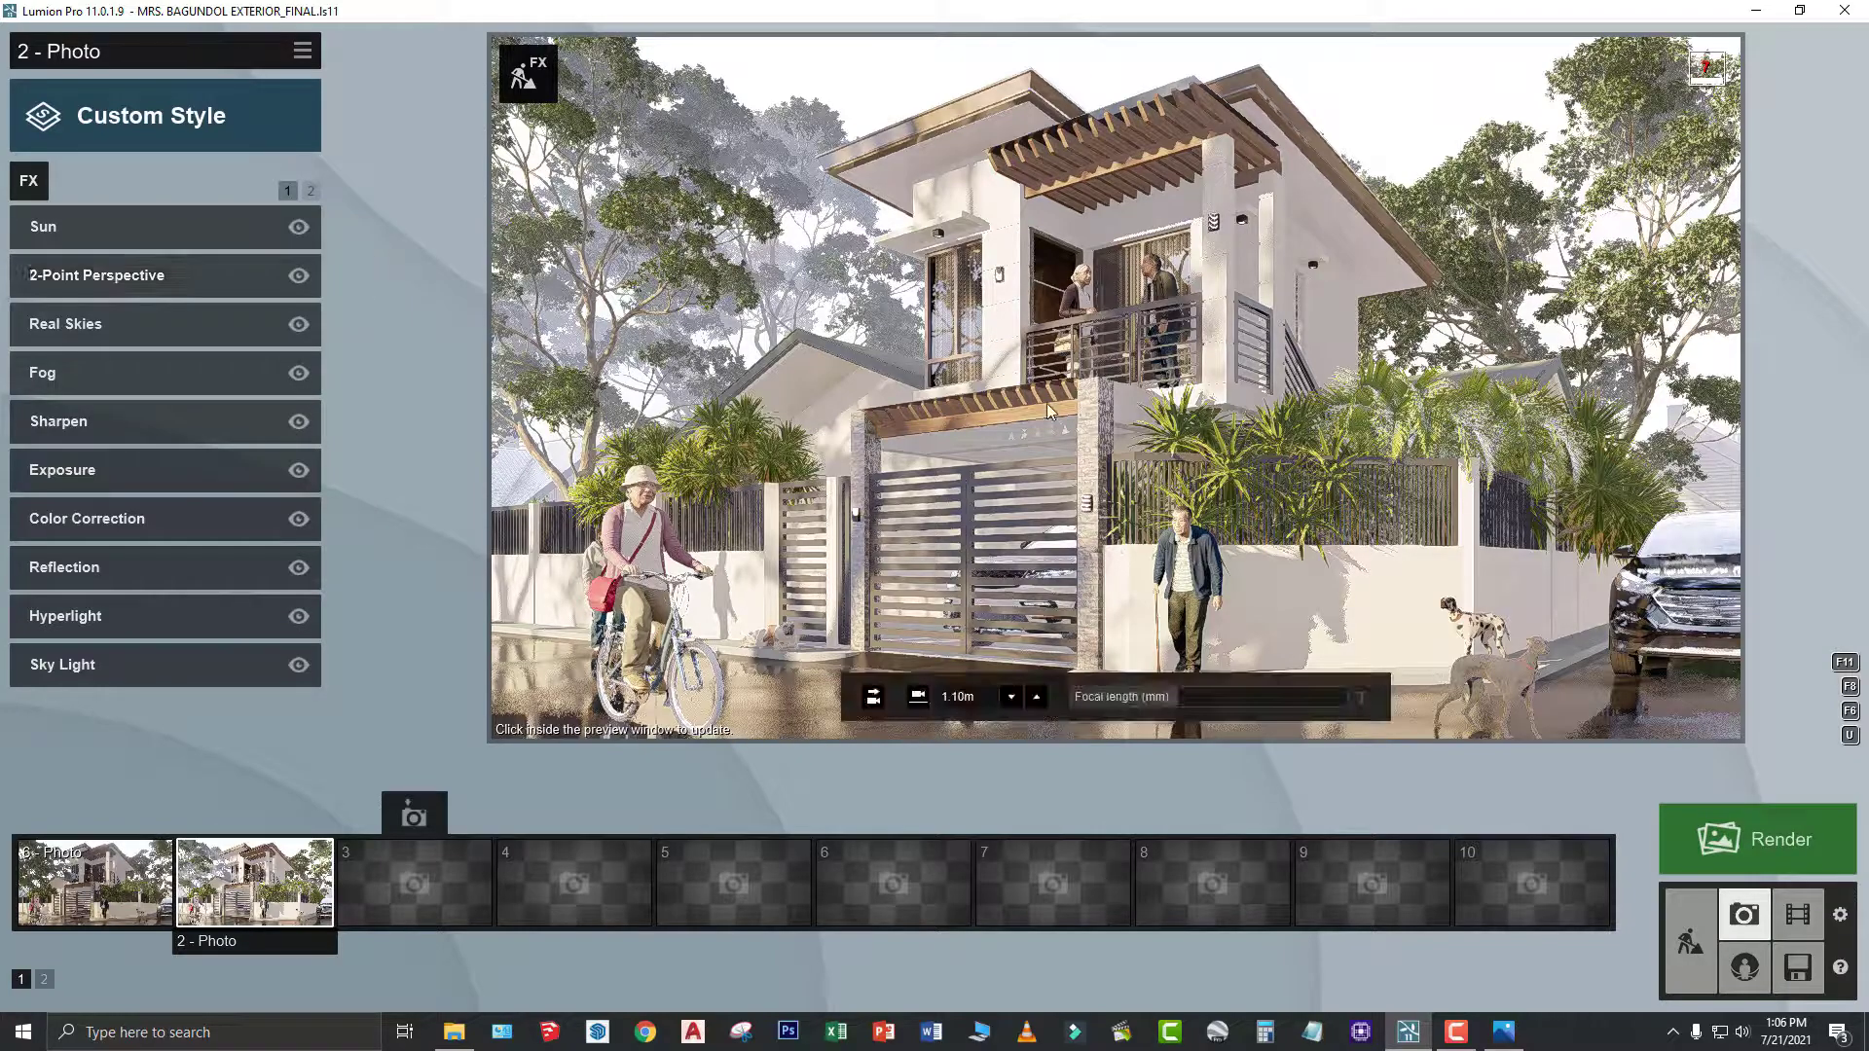
mouse_move(925, 517)
right_mouse_down()
mouse_move(882, 514)
mouse_move(949, 516)
right_mouse_up()
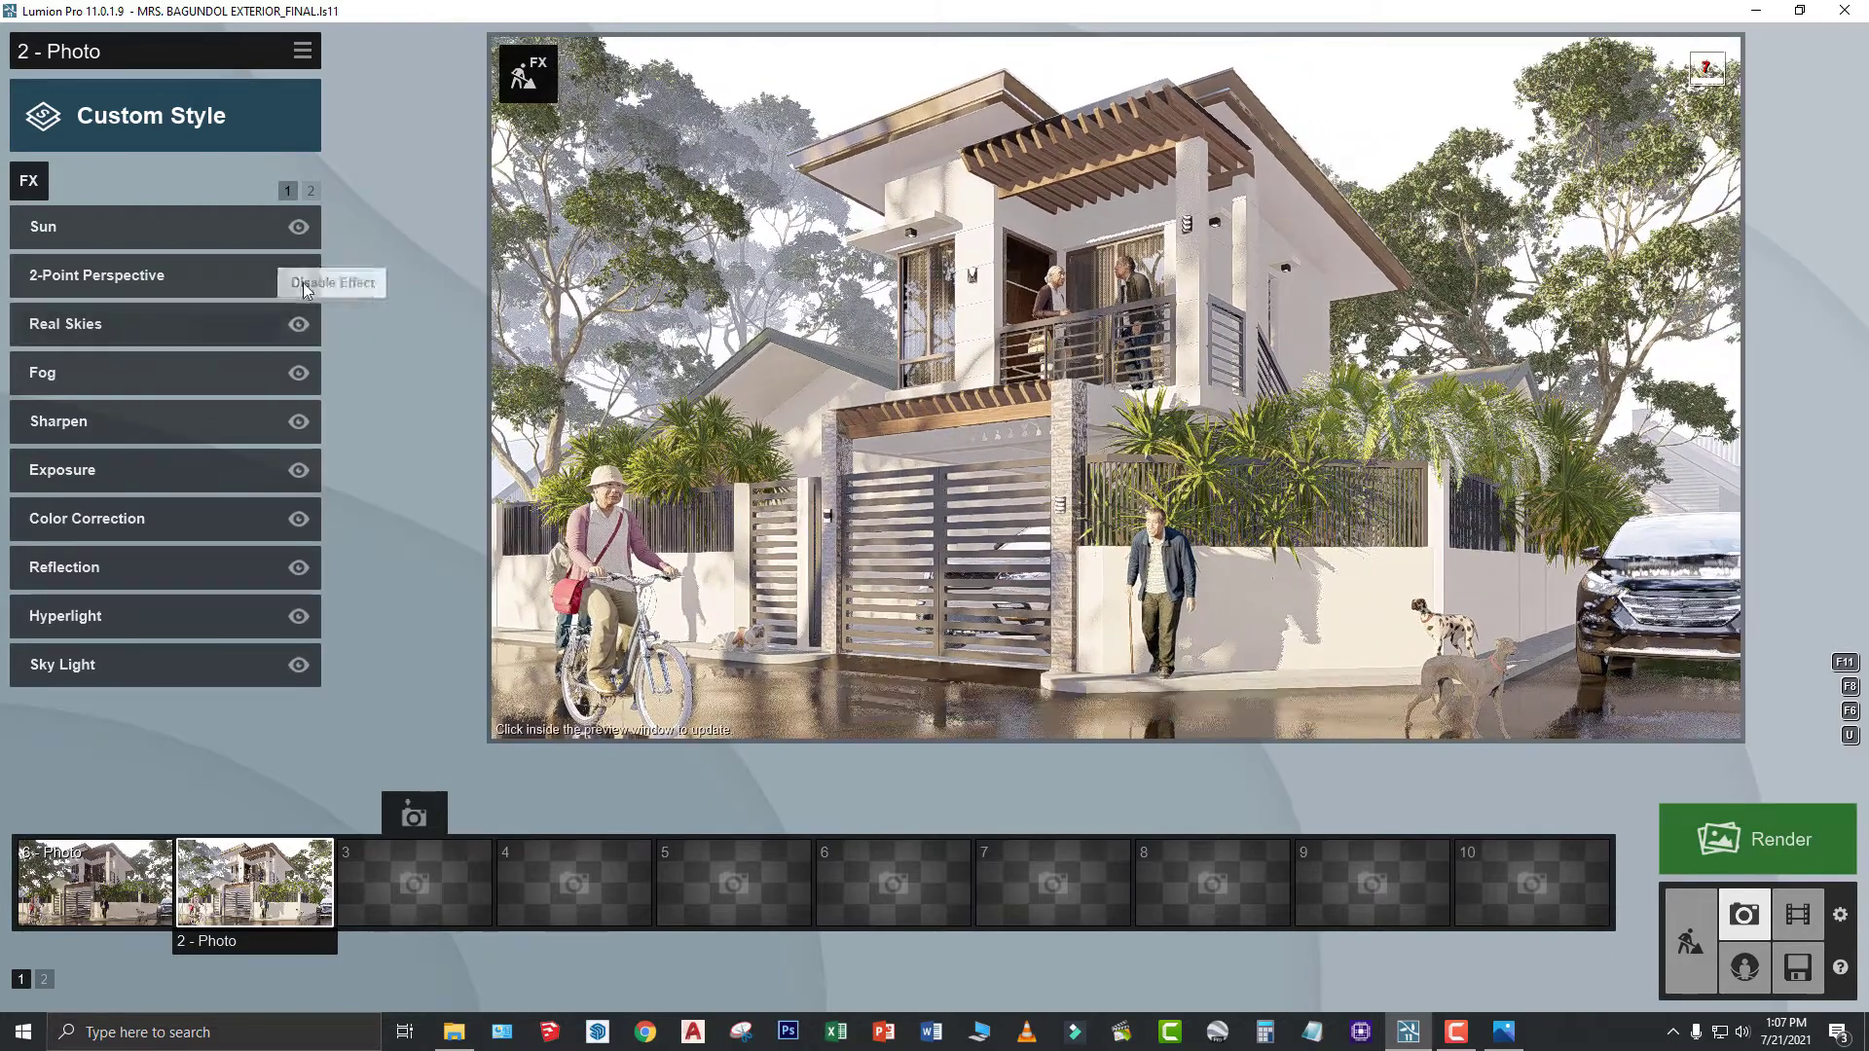
left_click(299, 275)
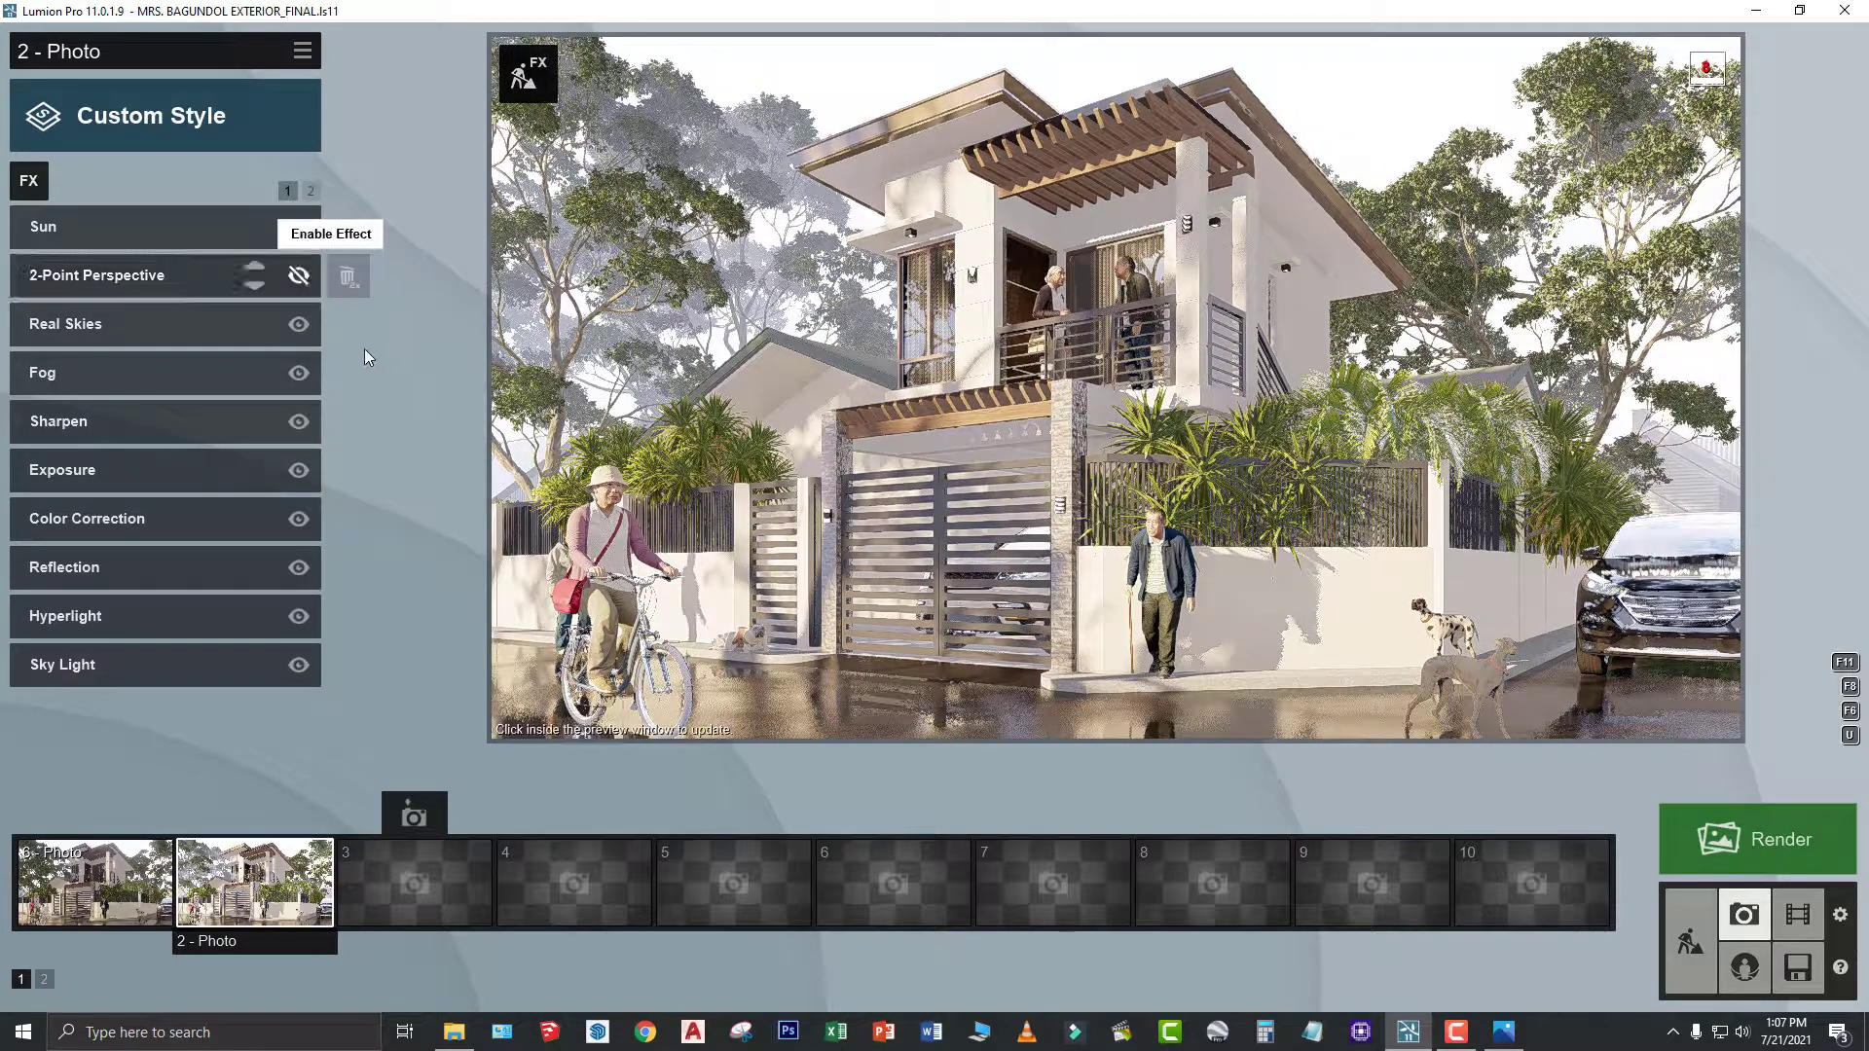
left_click(28, 185)
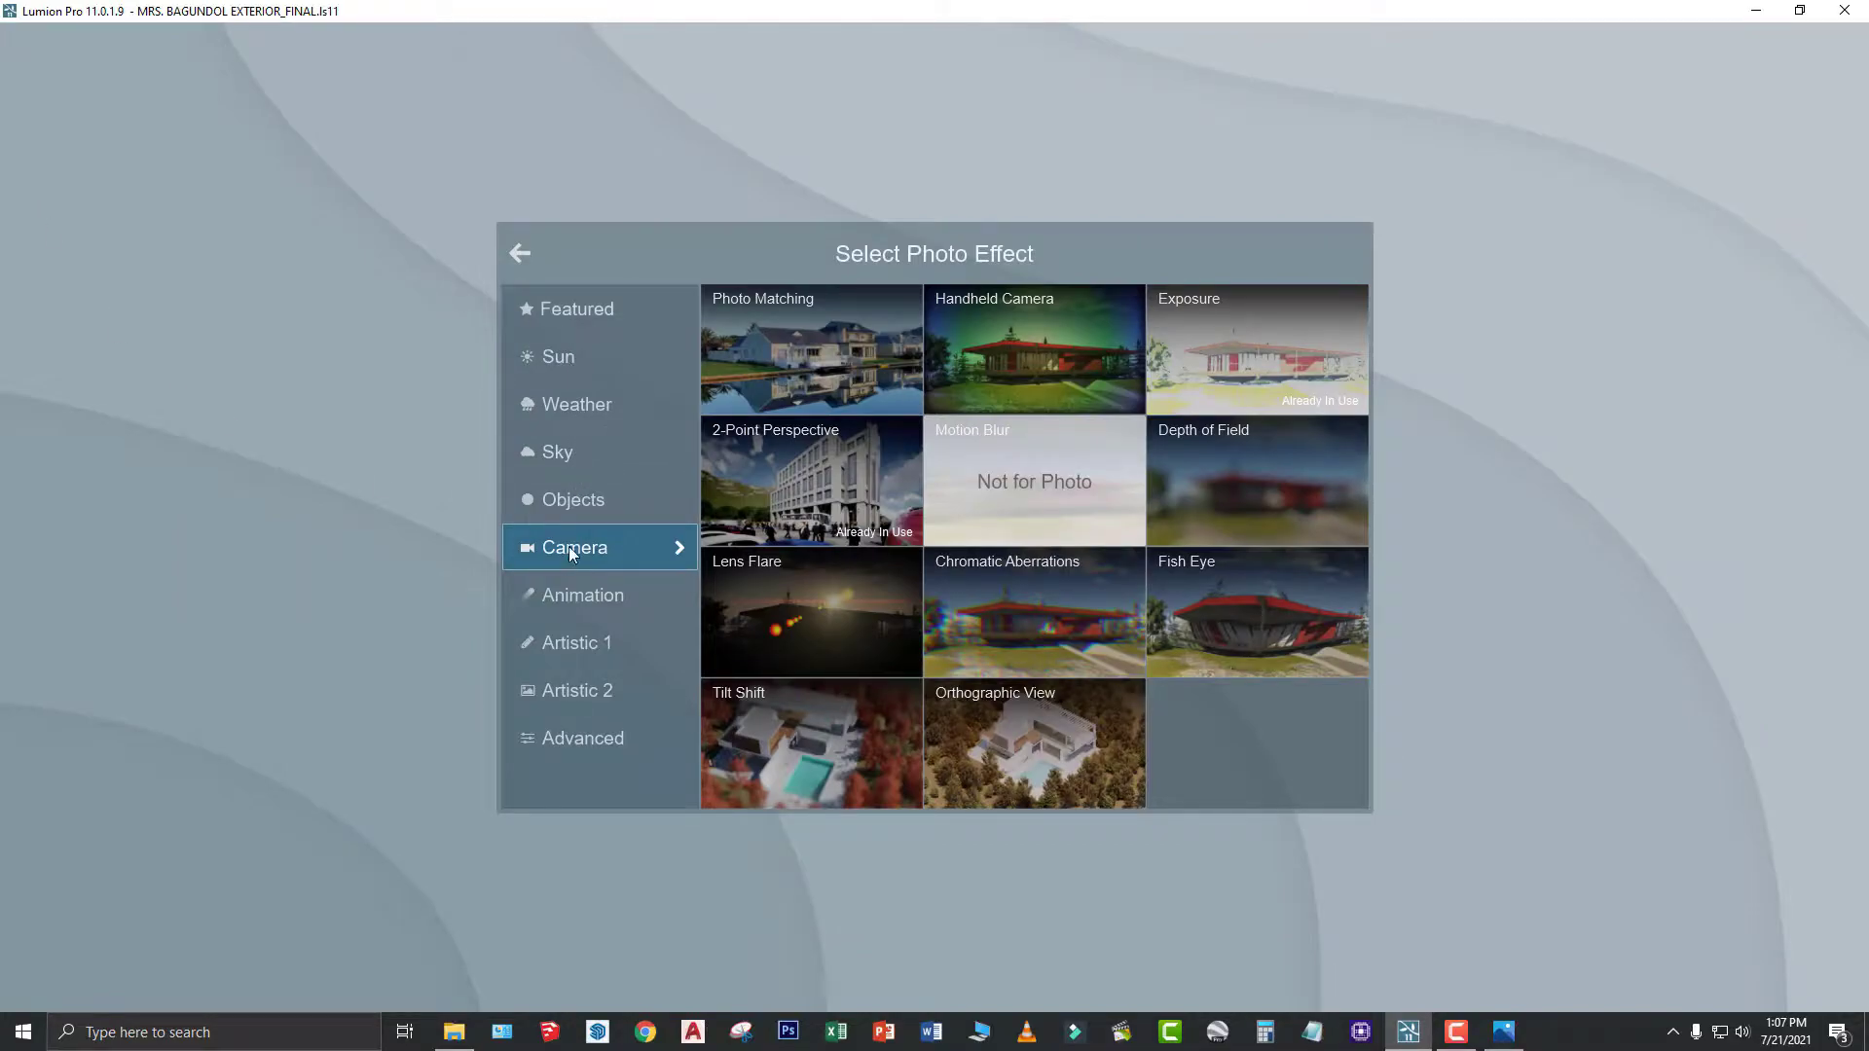
left_click(1071, 326)
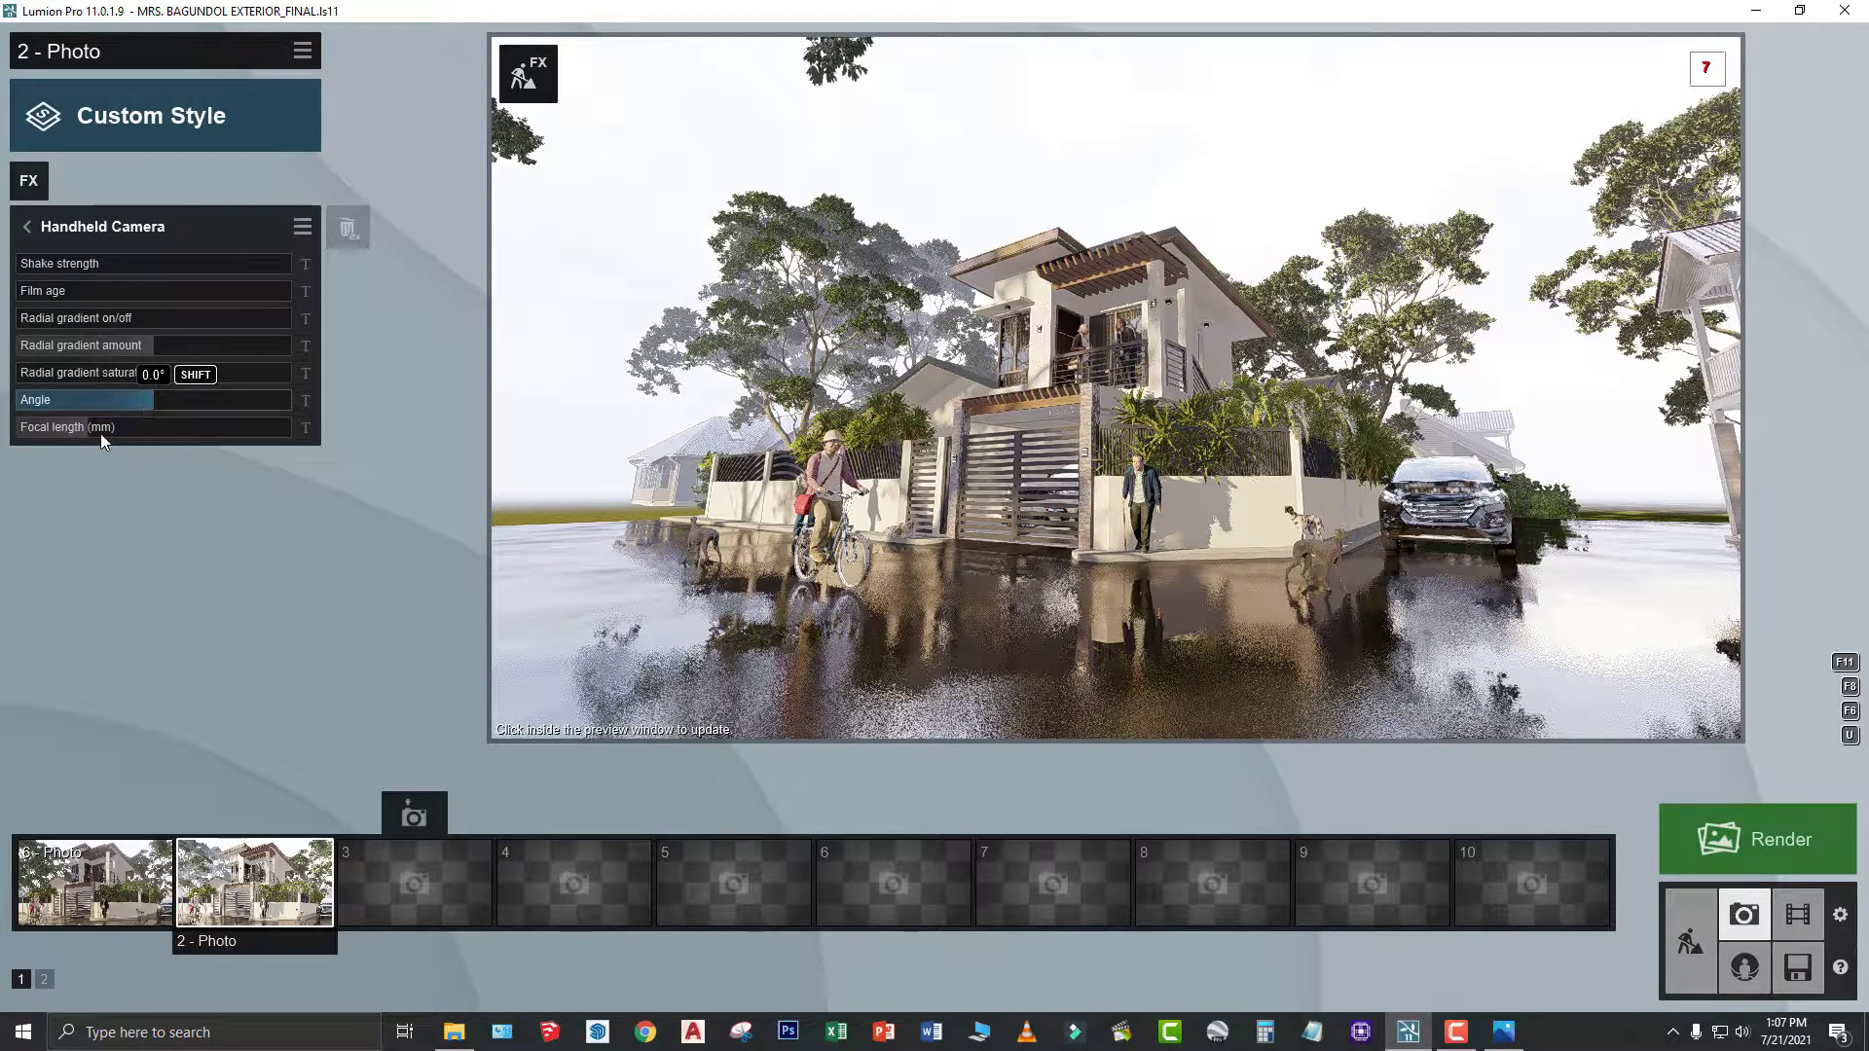
- Set the Handheld Camera focal length to 25.9 mm, and raise it to 35.4 mm for a closer view of the house
mouse_move(101, 434)
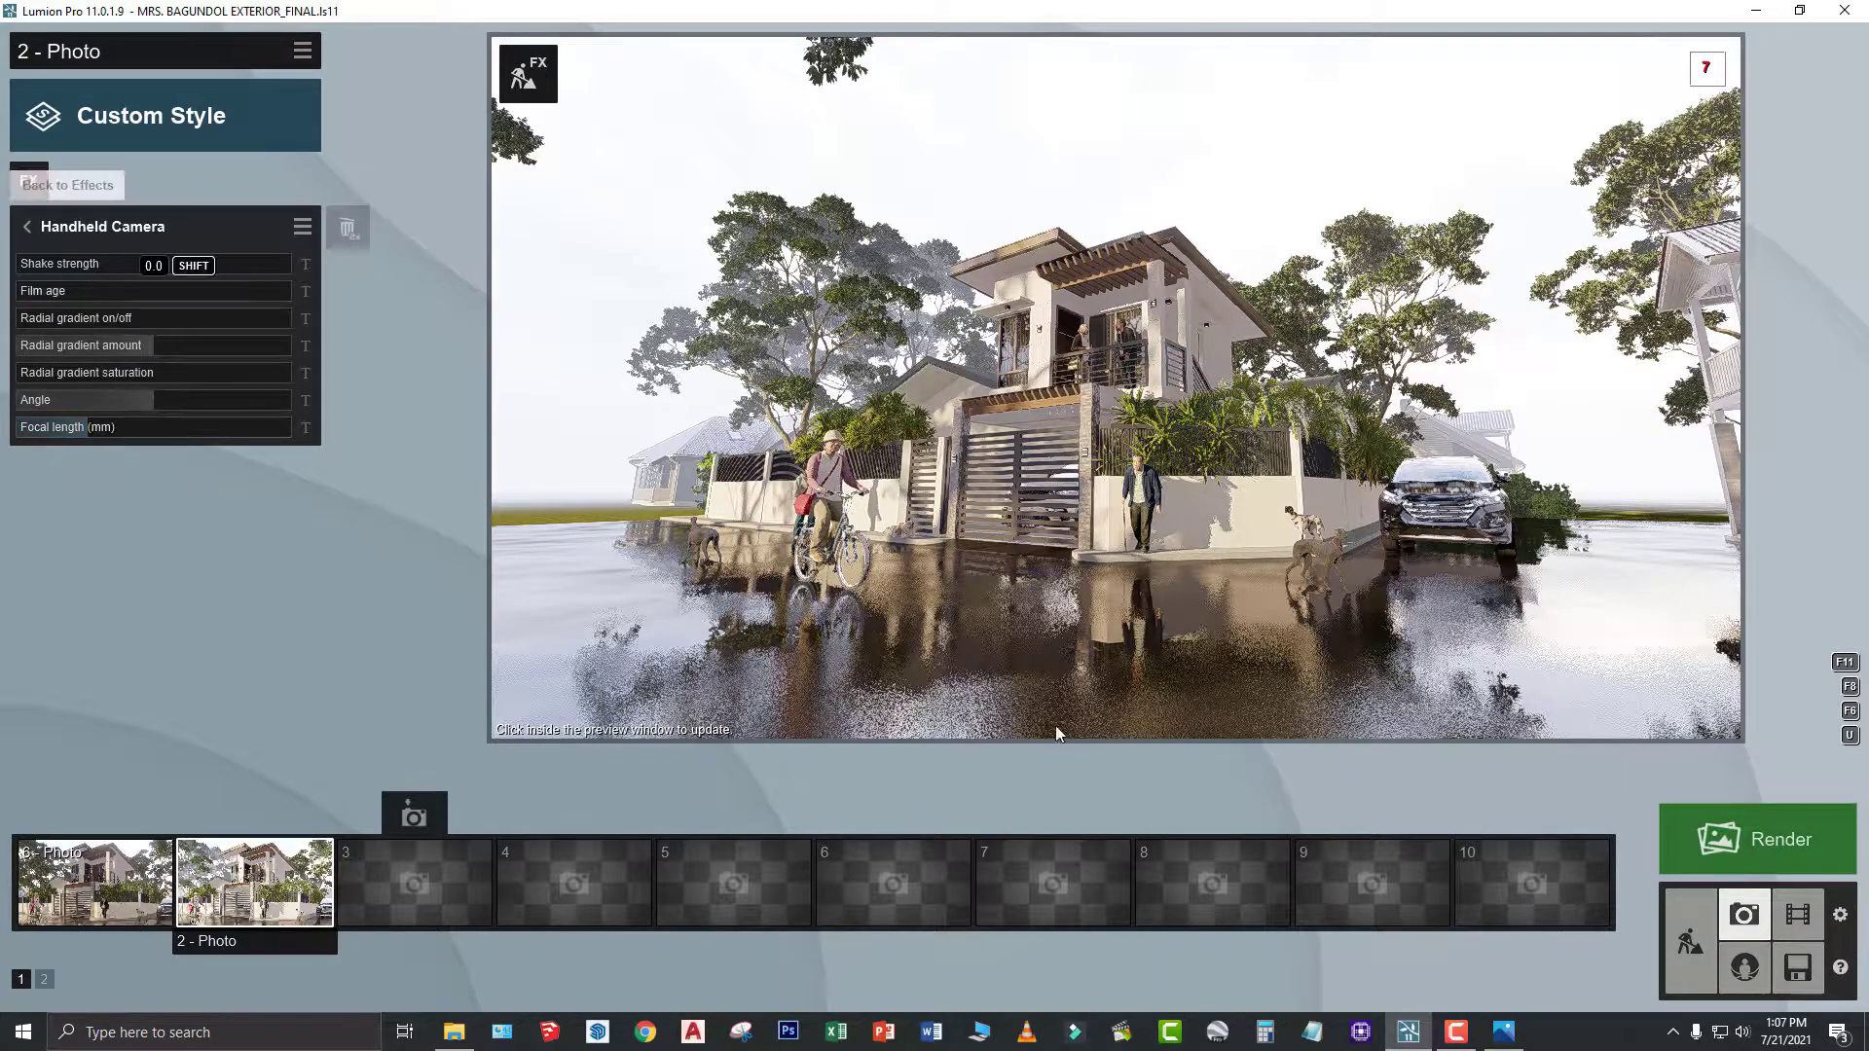
mouse_move(1108, 685)
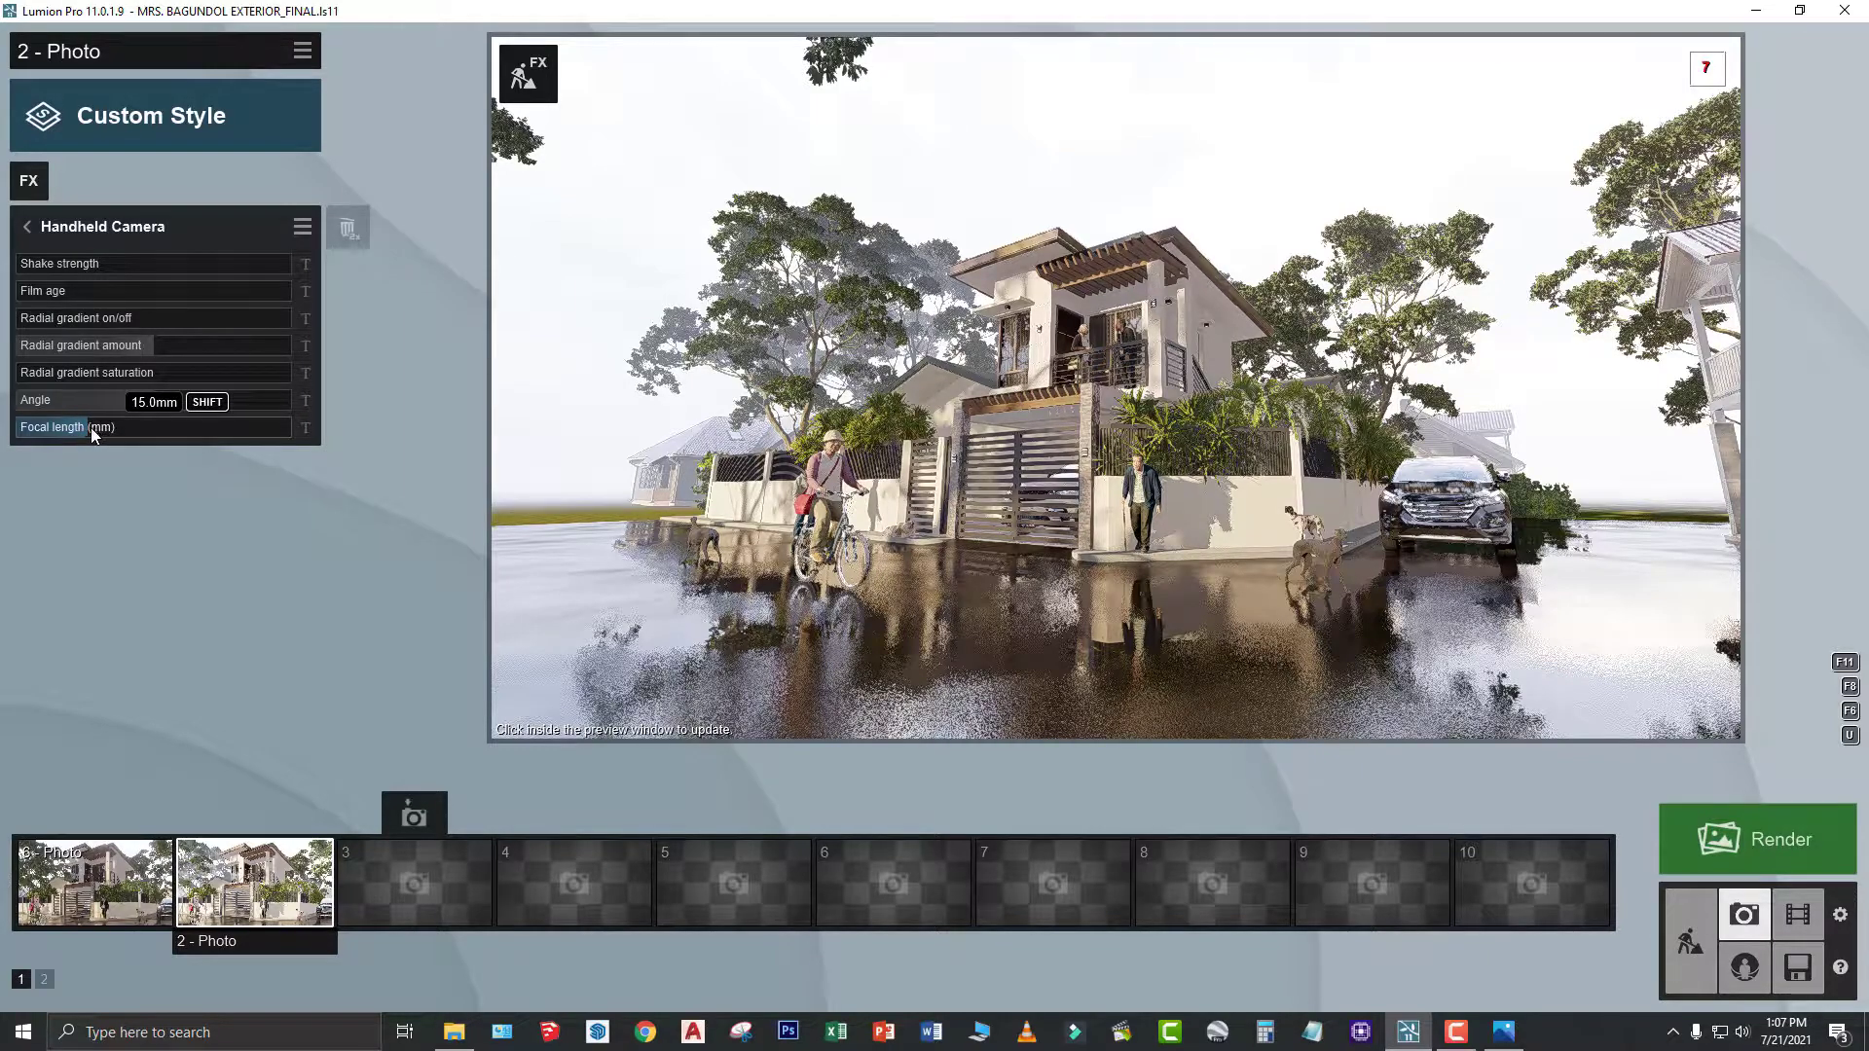
mouse_move(1256, 657)
left_click_drag(93, 428, 123, 429)
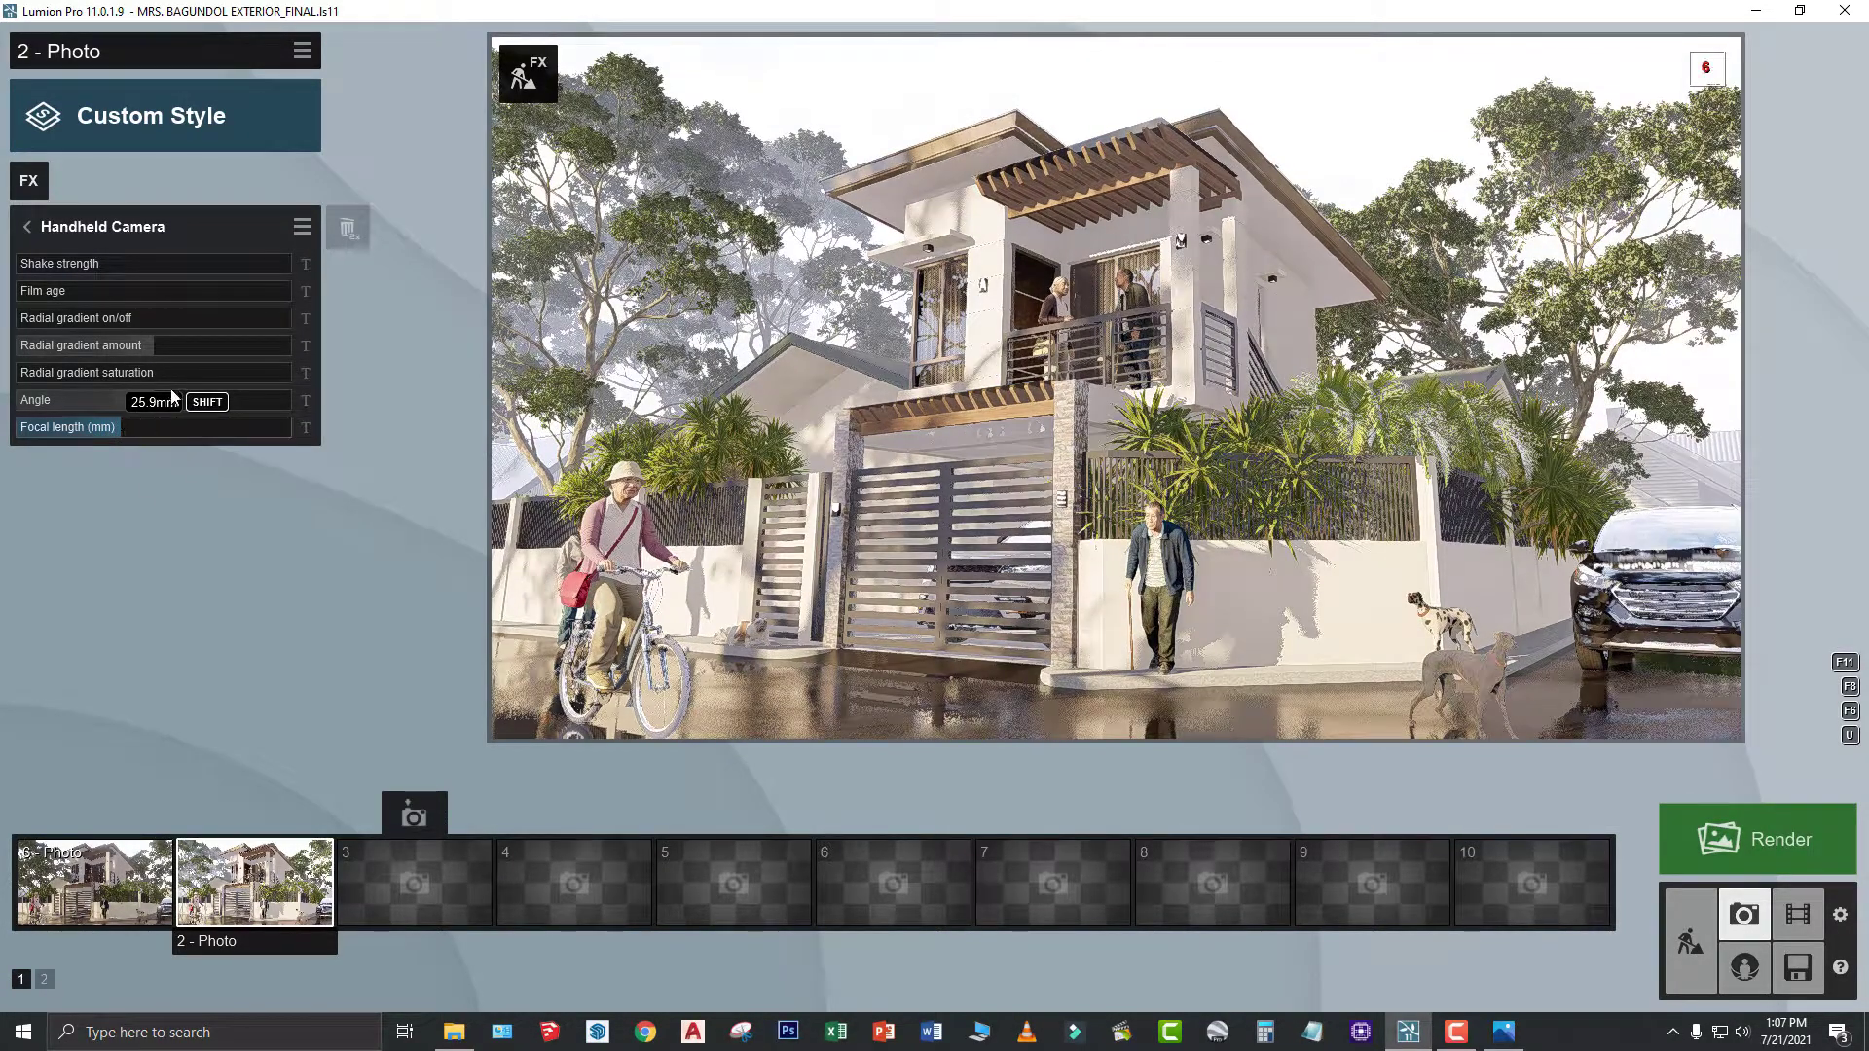
mouse_move(142, 403)
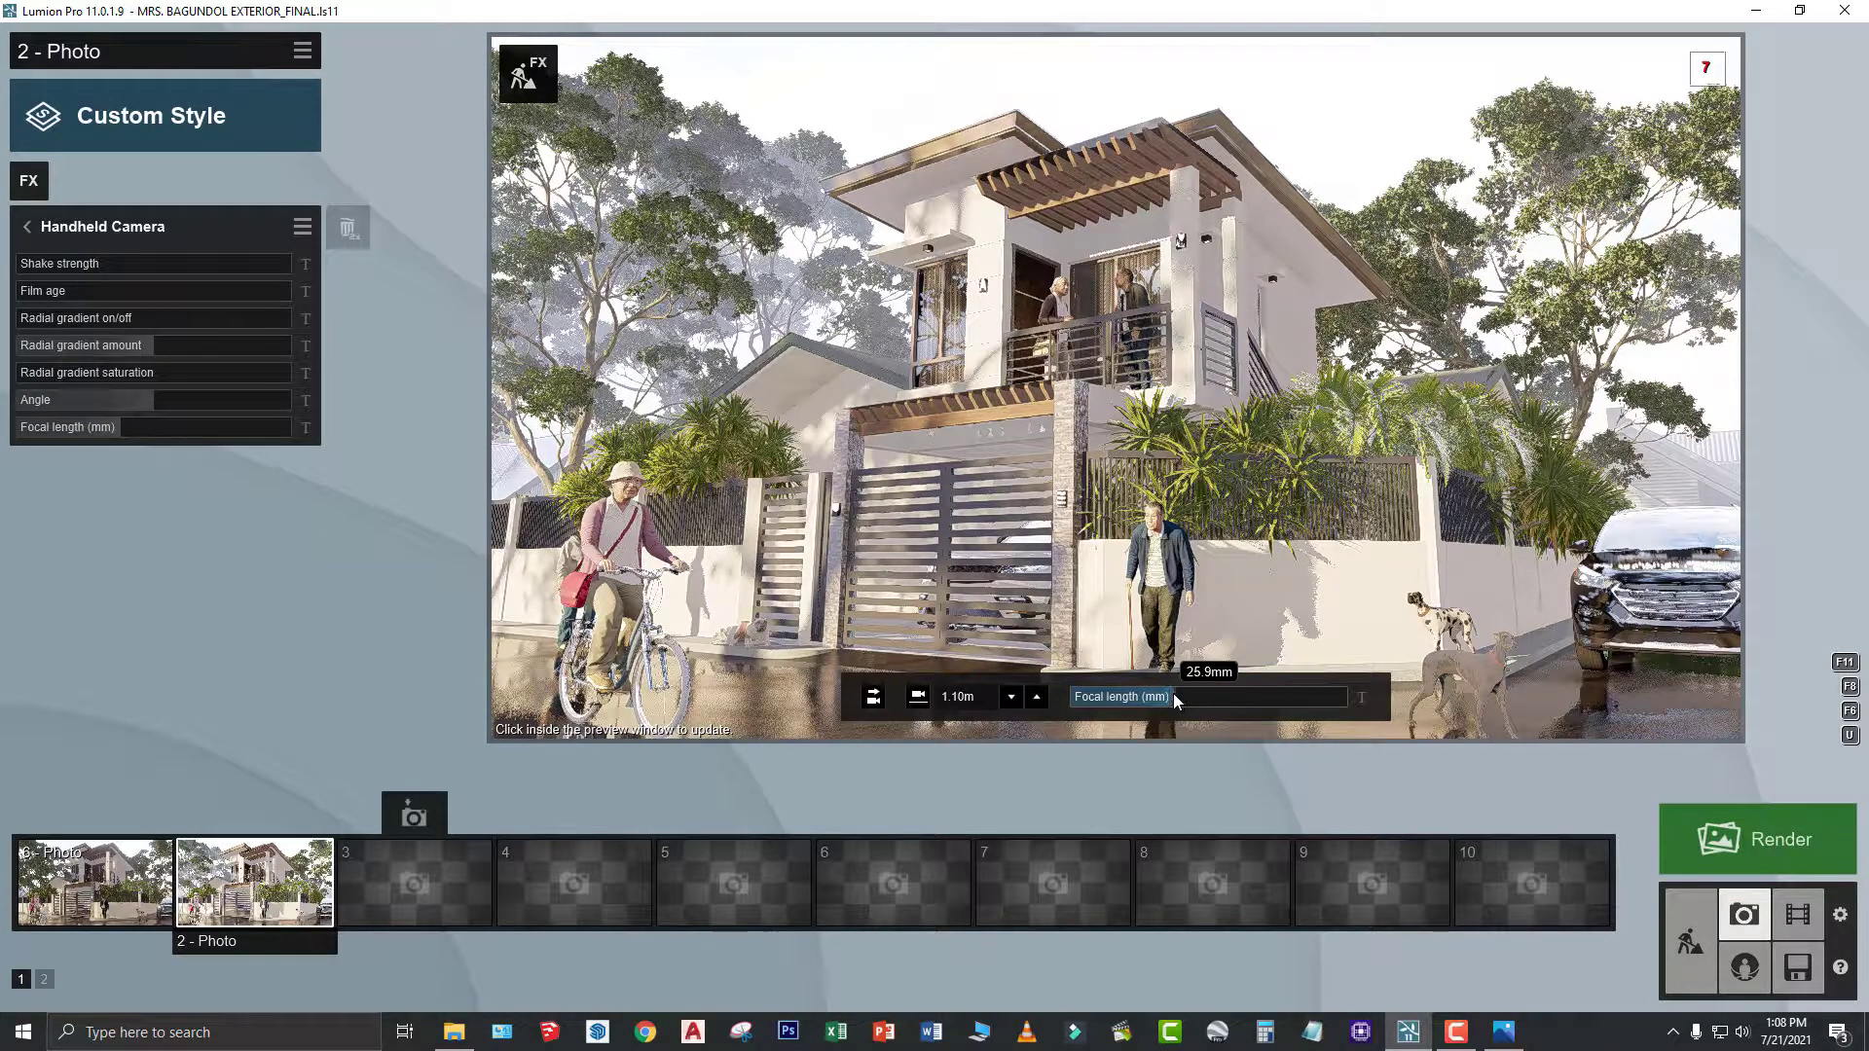
left_click_drag(1174, 695, 1195, 695)
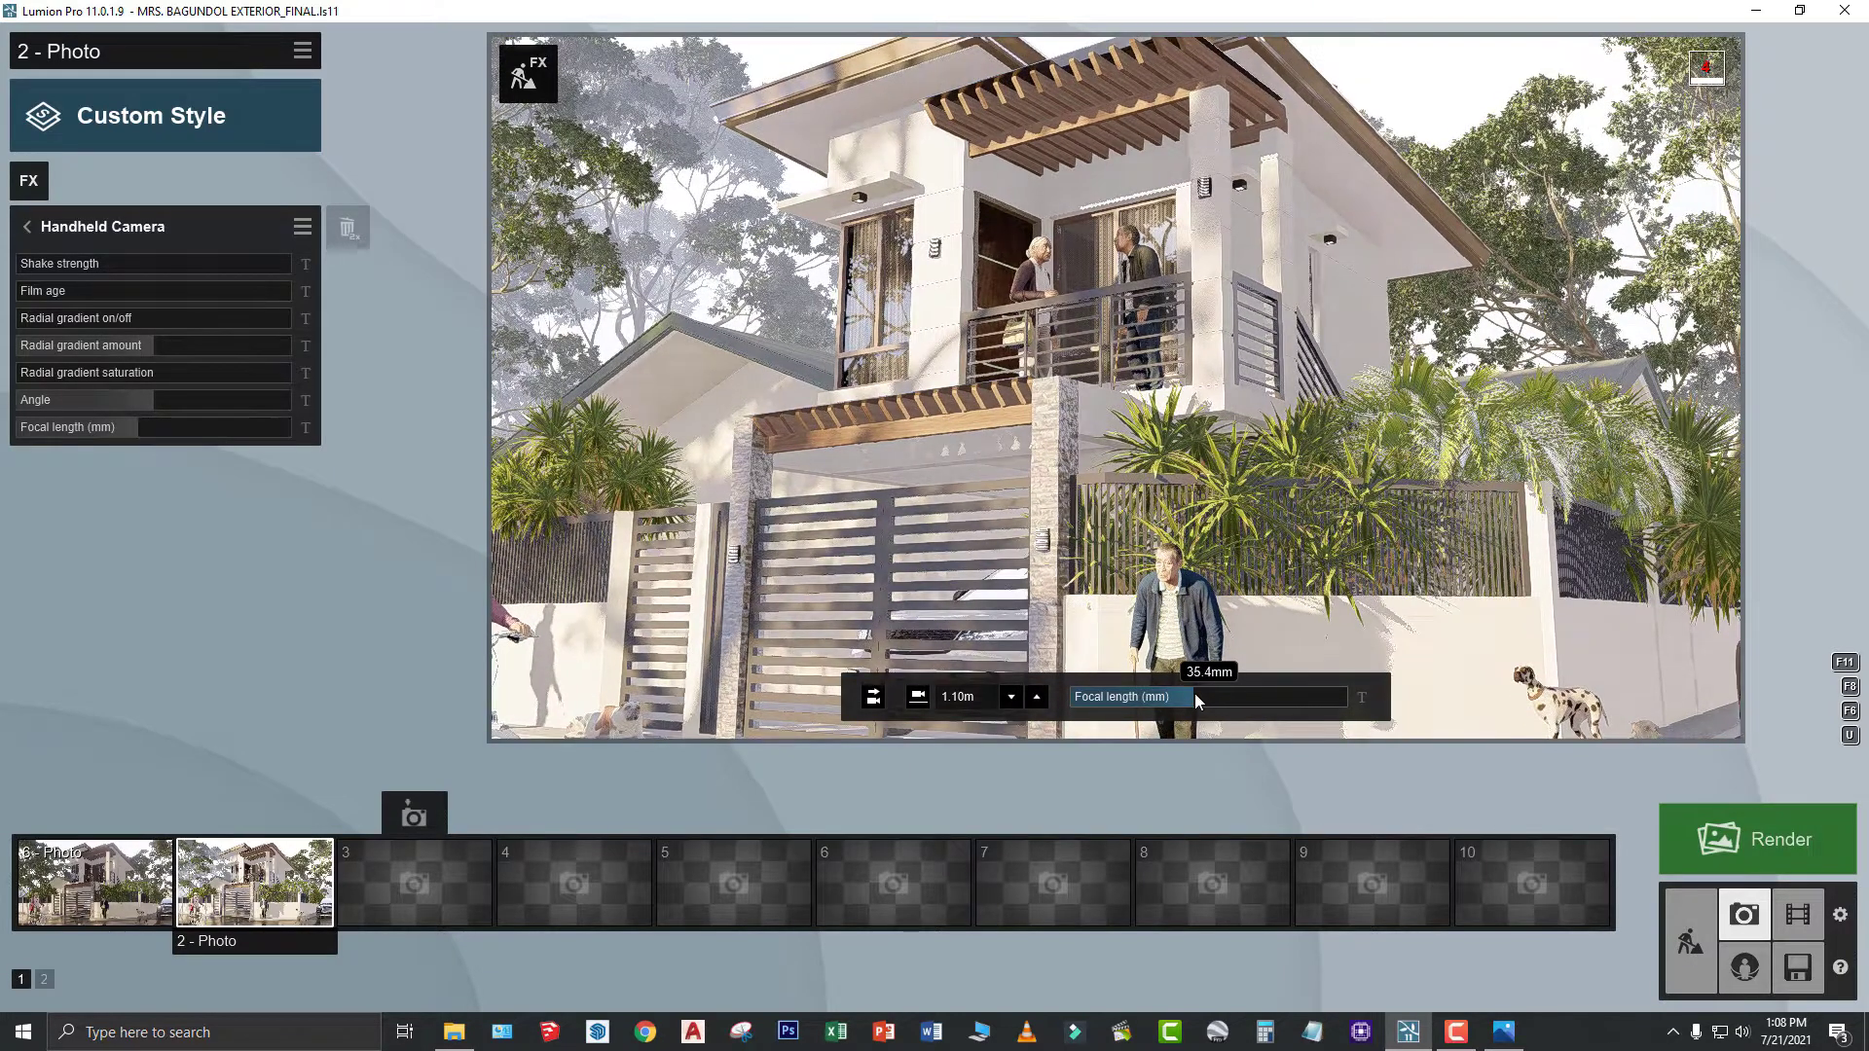
mouse_move(140, 426)
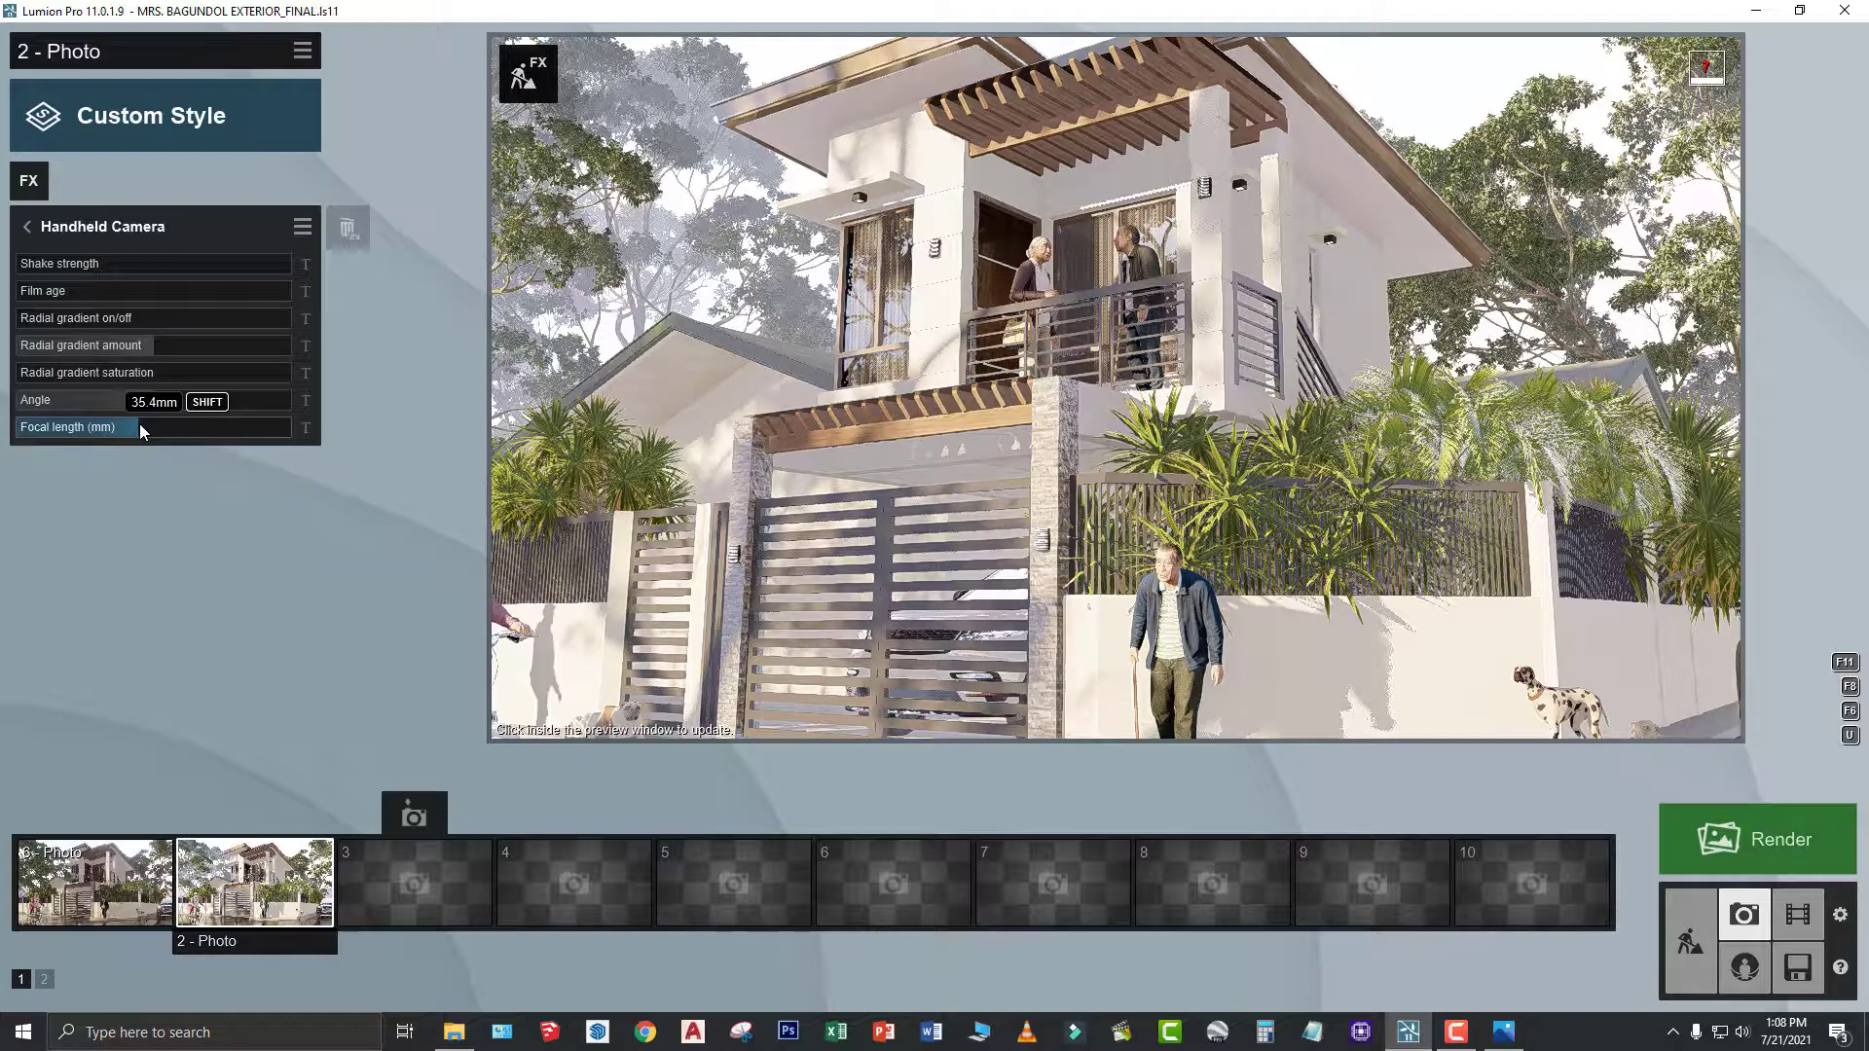
mouse_move(641, 512)
mouse_move(1156, 649)
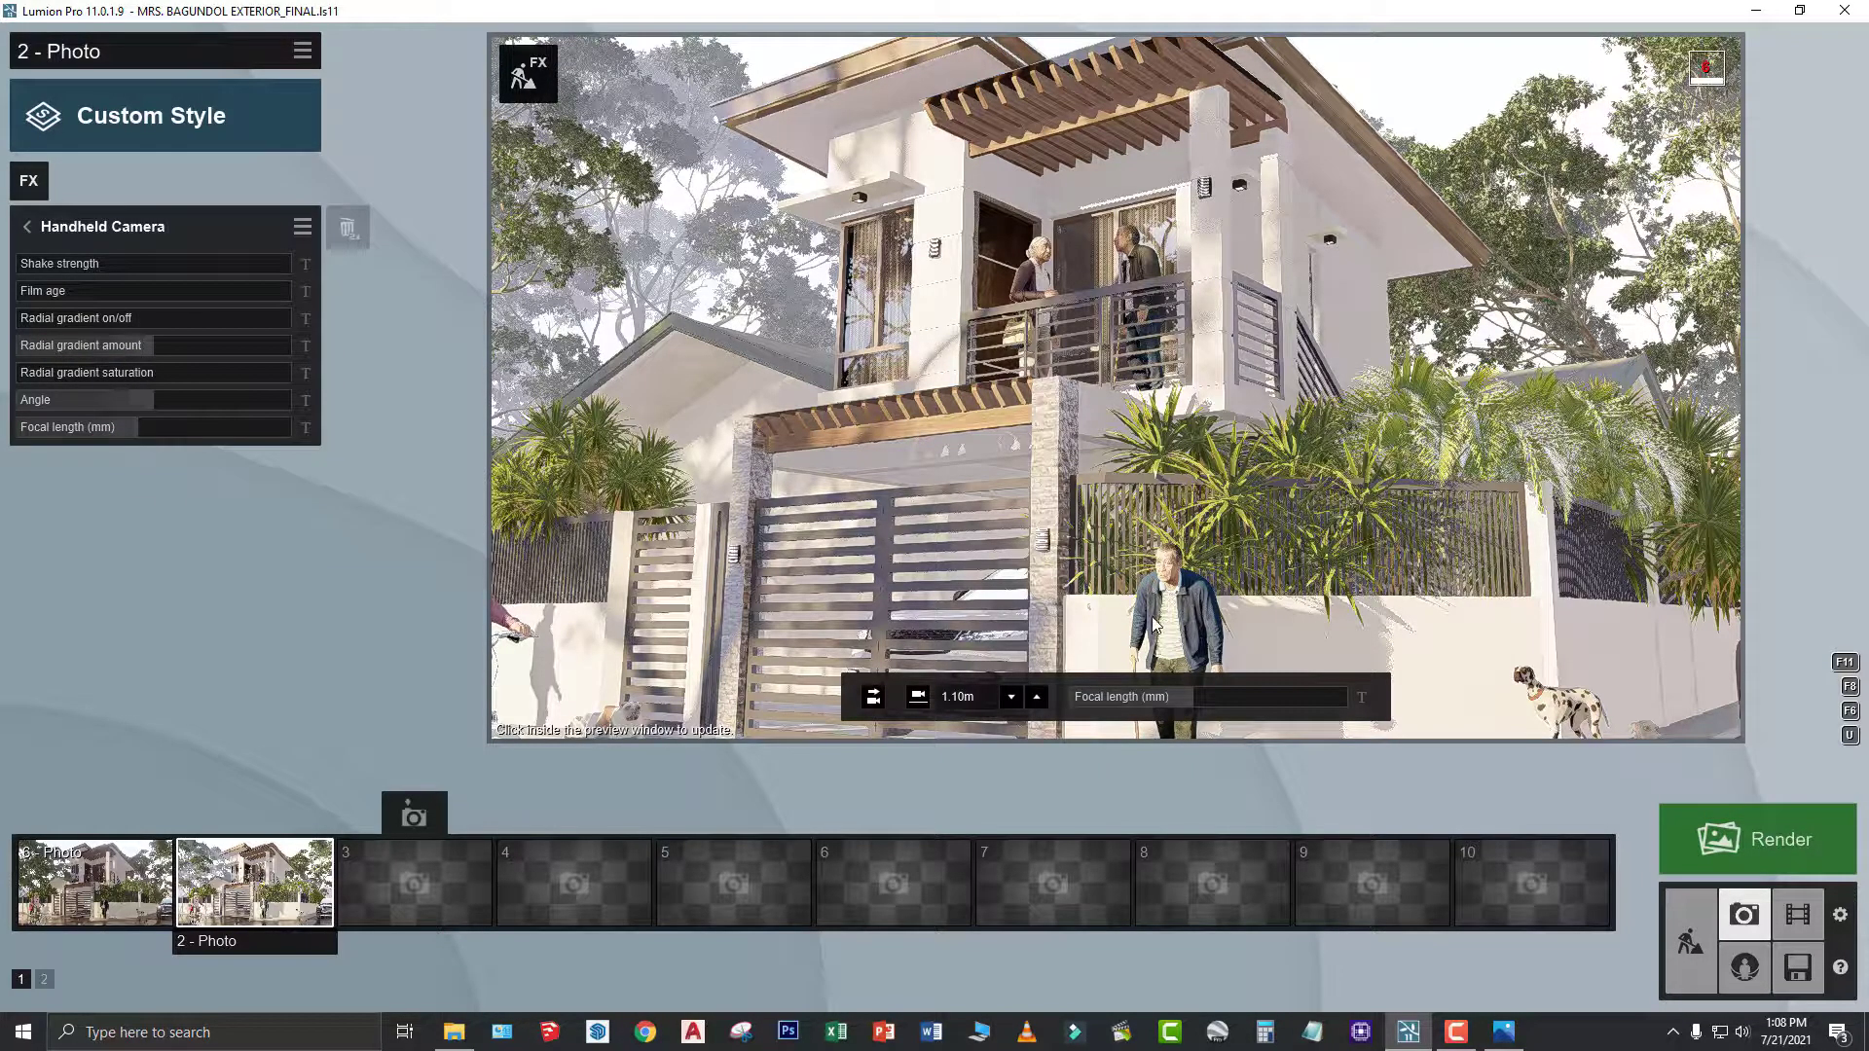
- Reframe the shot so the full roof and balcony are in view, and store the camera in 2 - Photo
right_click_drag(1145, 605, 1129, 543)
key("a")
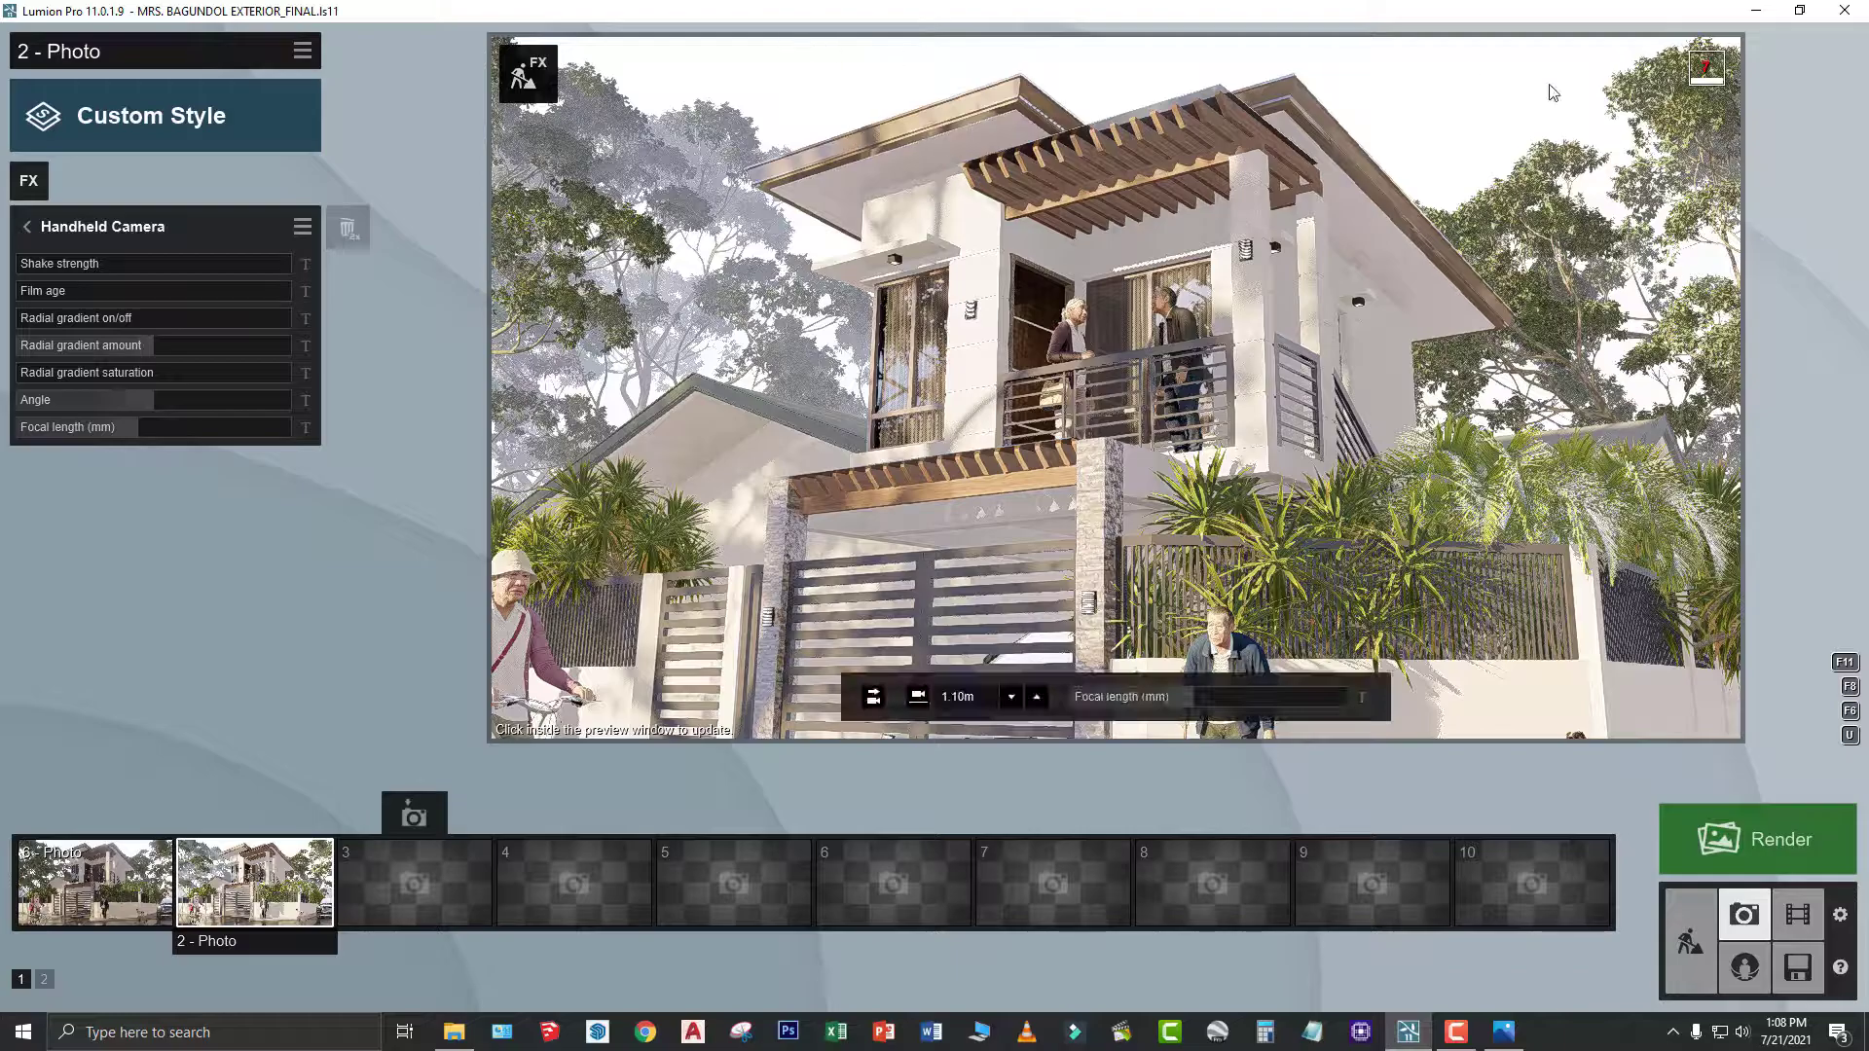
right_click_drag(1034, 222, 1014, 317)
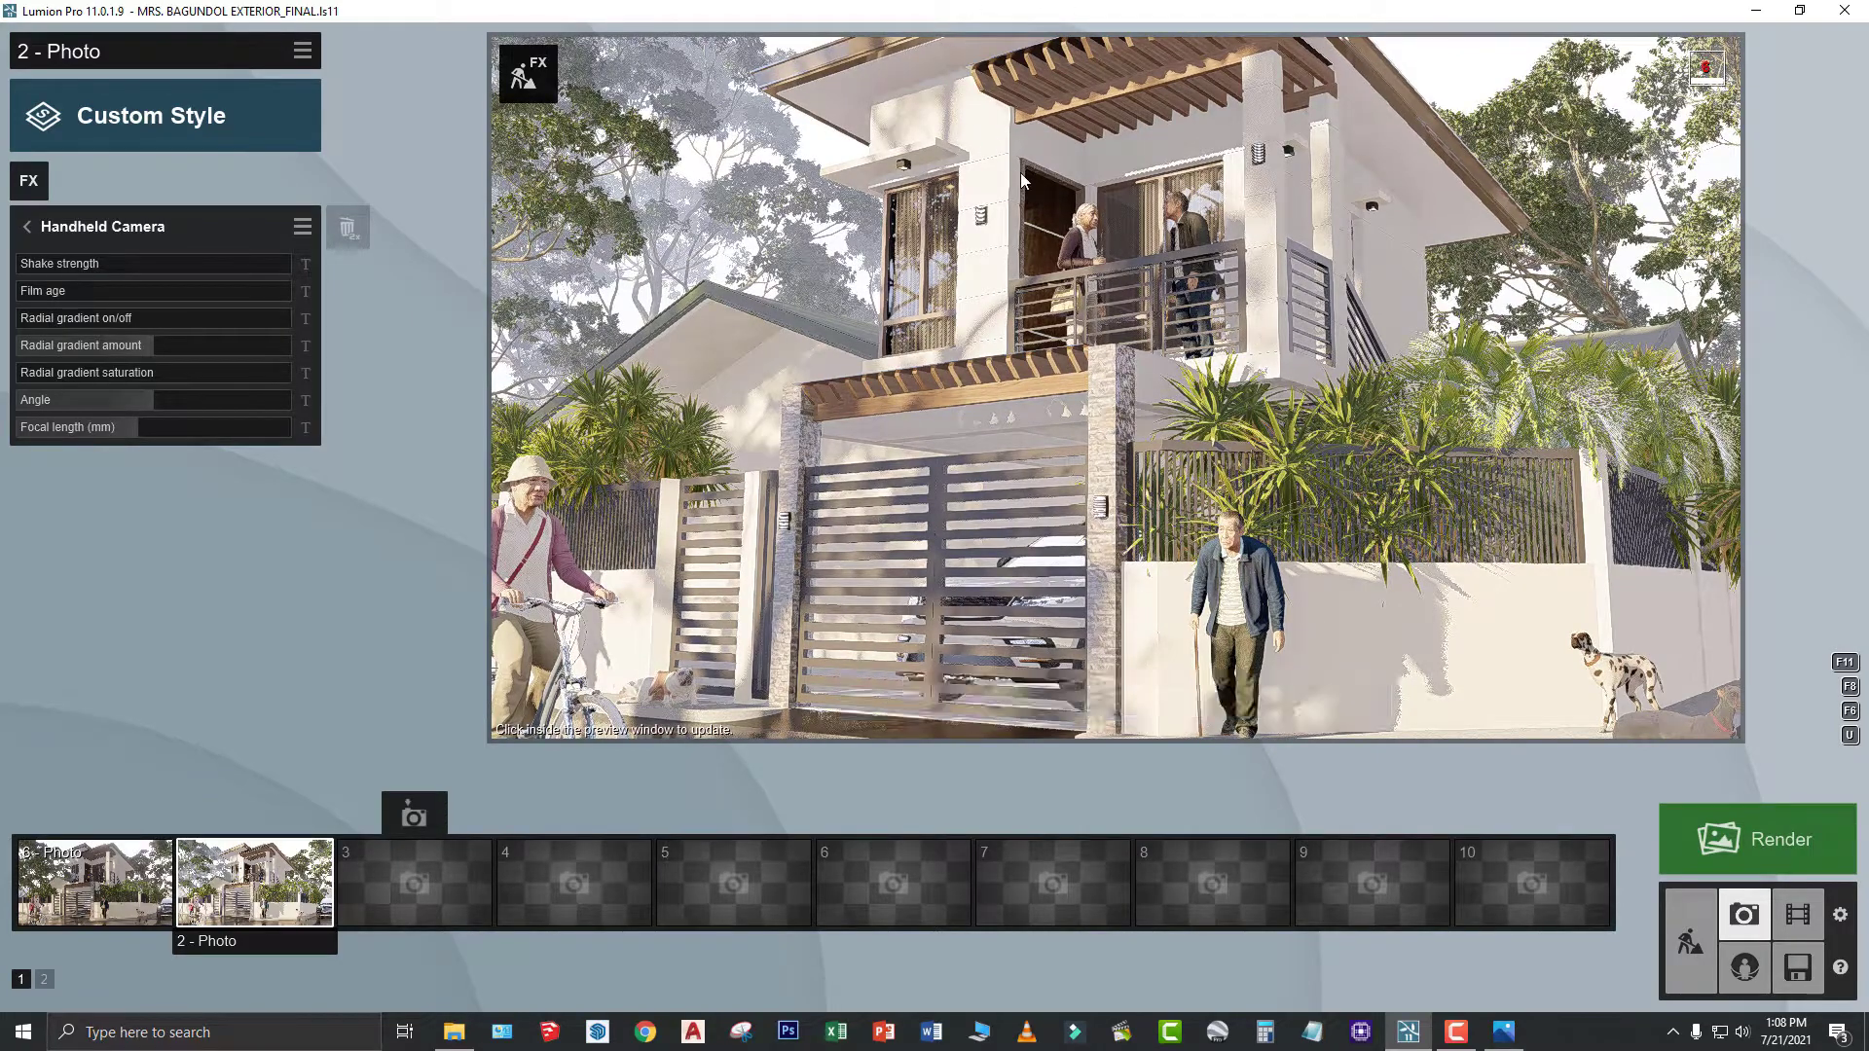
right_click_drag(1021, 172, 1024, 99)
right_click_drag(1117, 388, 1117, 367)
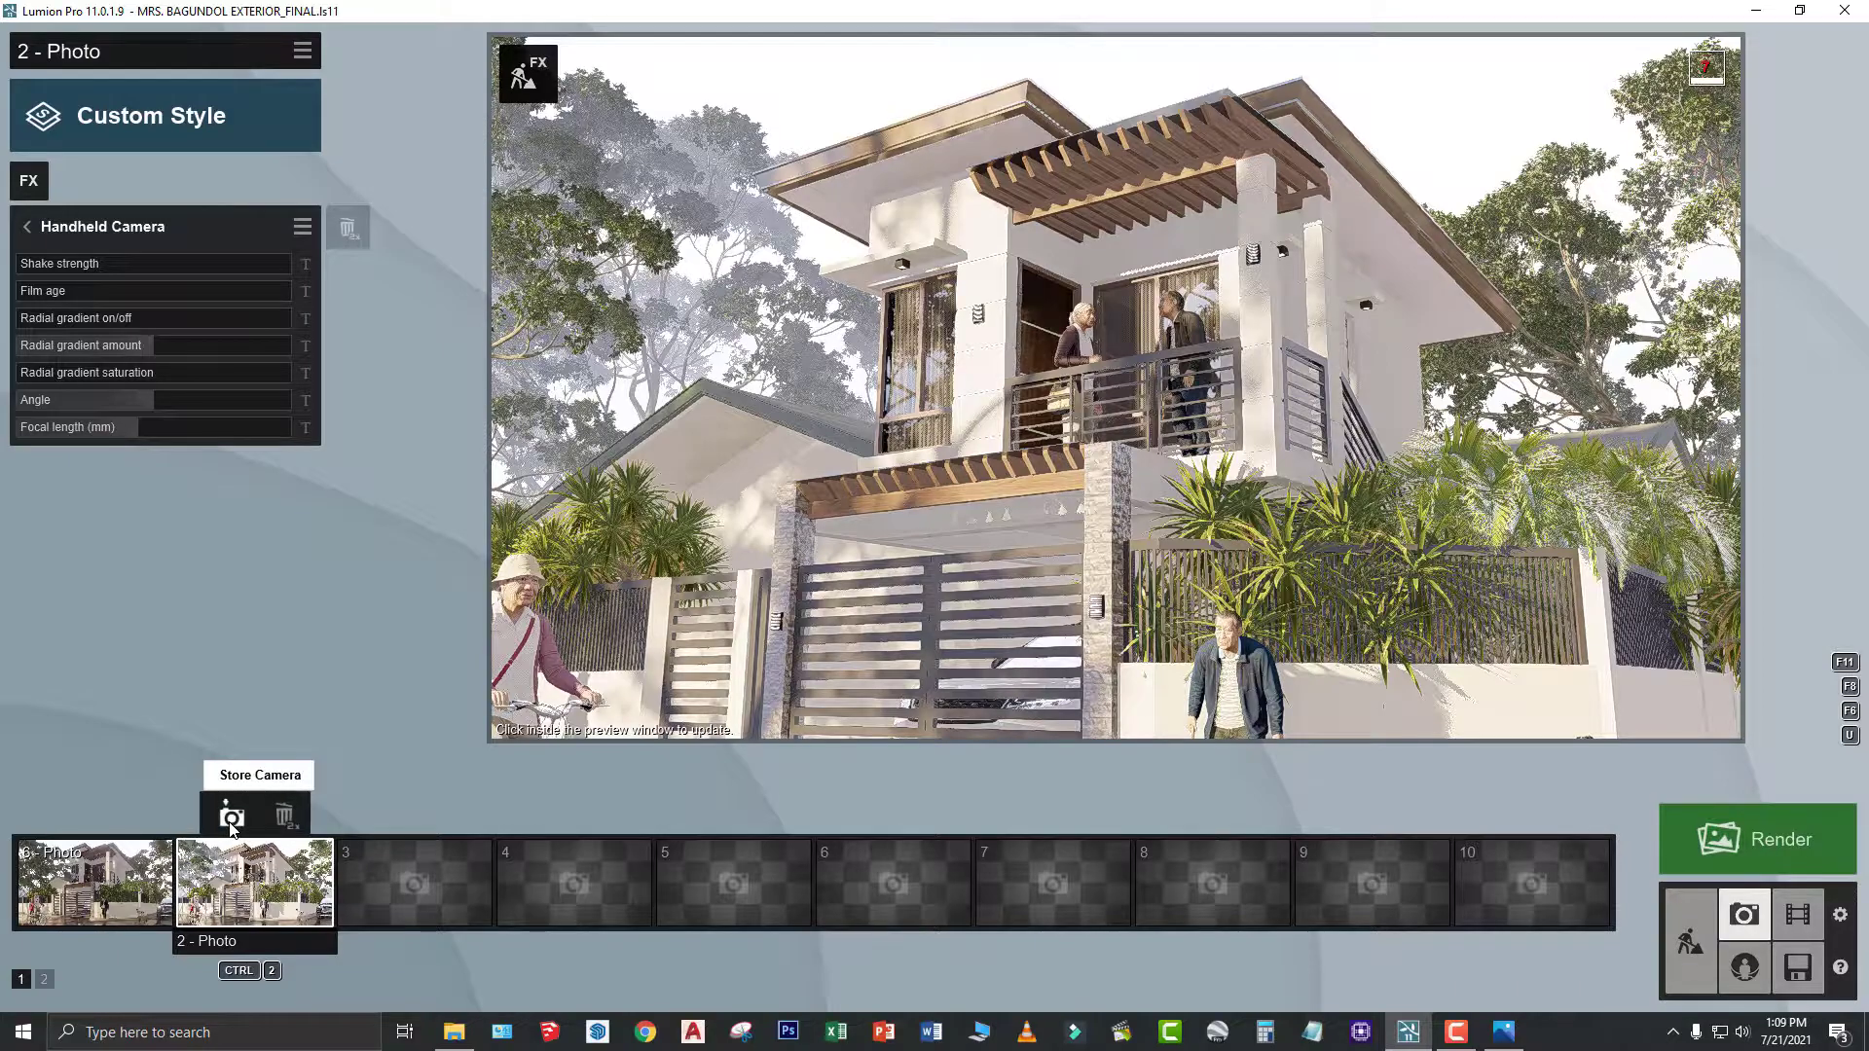
left_click(232, 819)
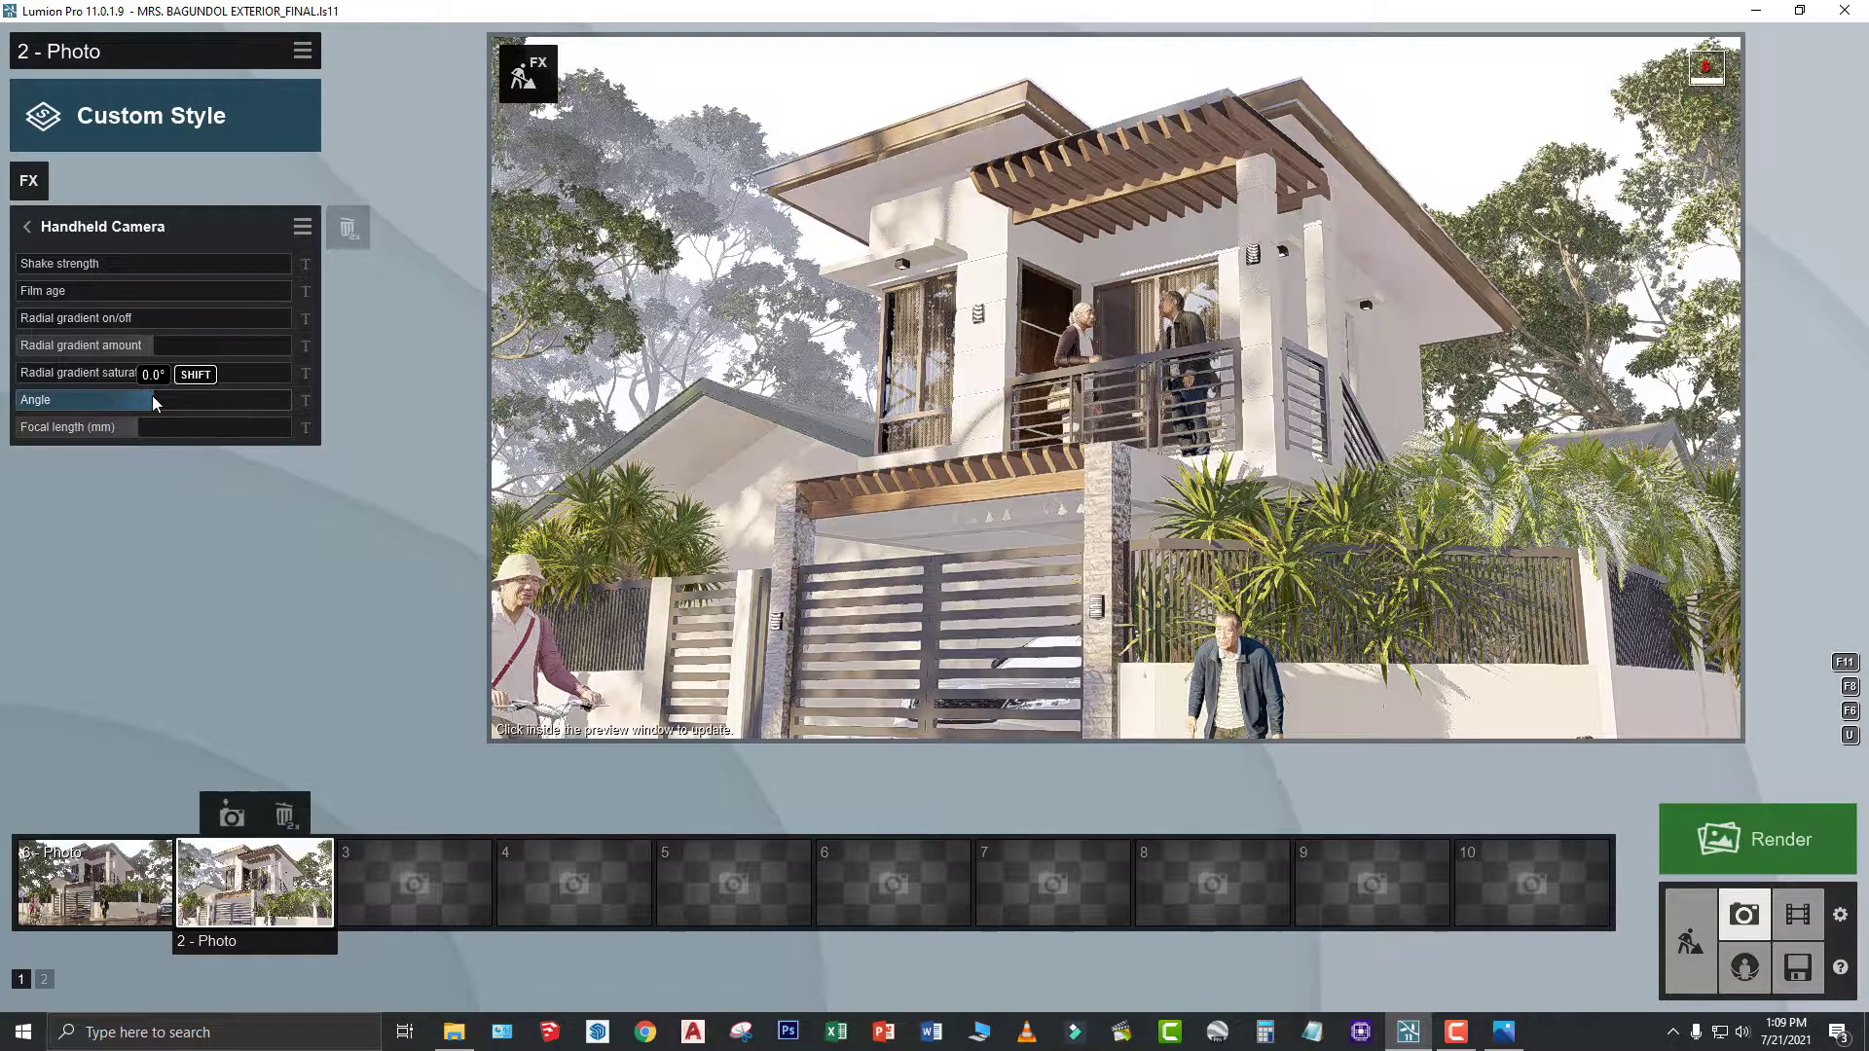
- Set the Handheld Camera angle to 90° for a portrait shot, recentre the house and gate, and store the camera in 2 - Photo
left_click_drag(152, 396, 319, 411)
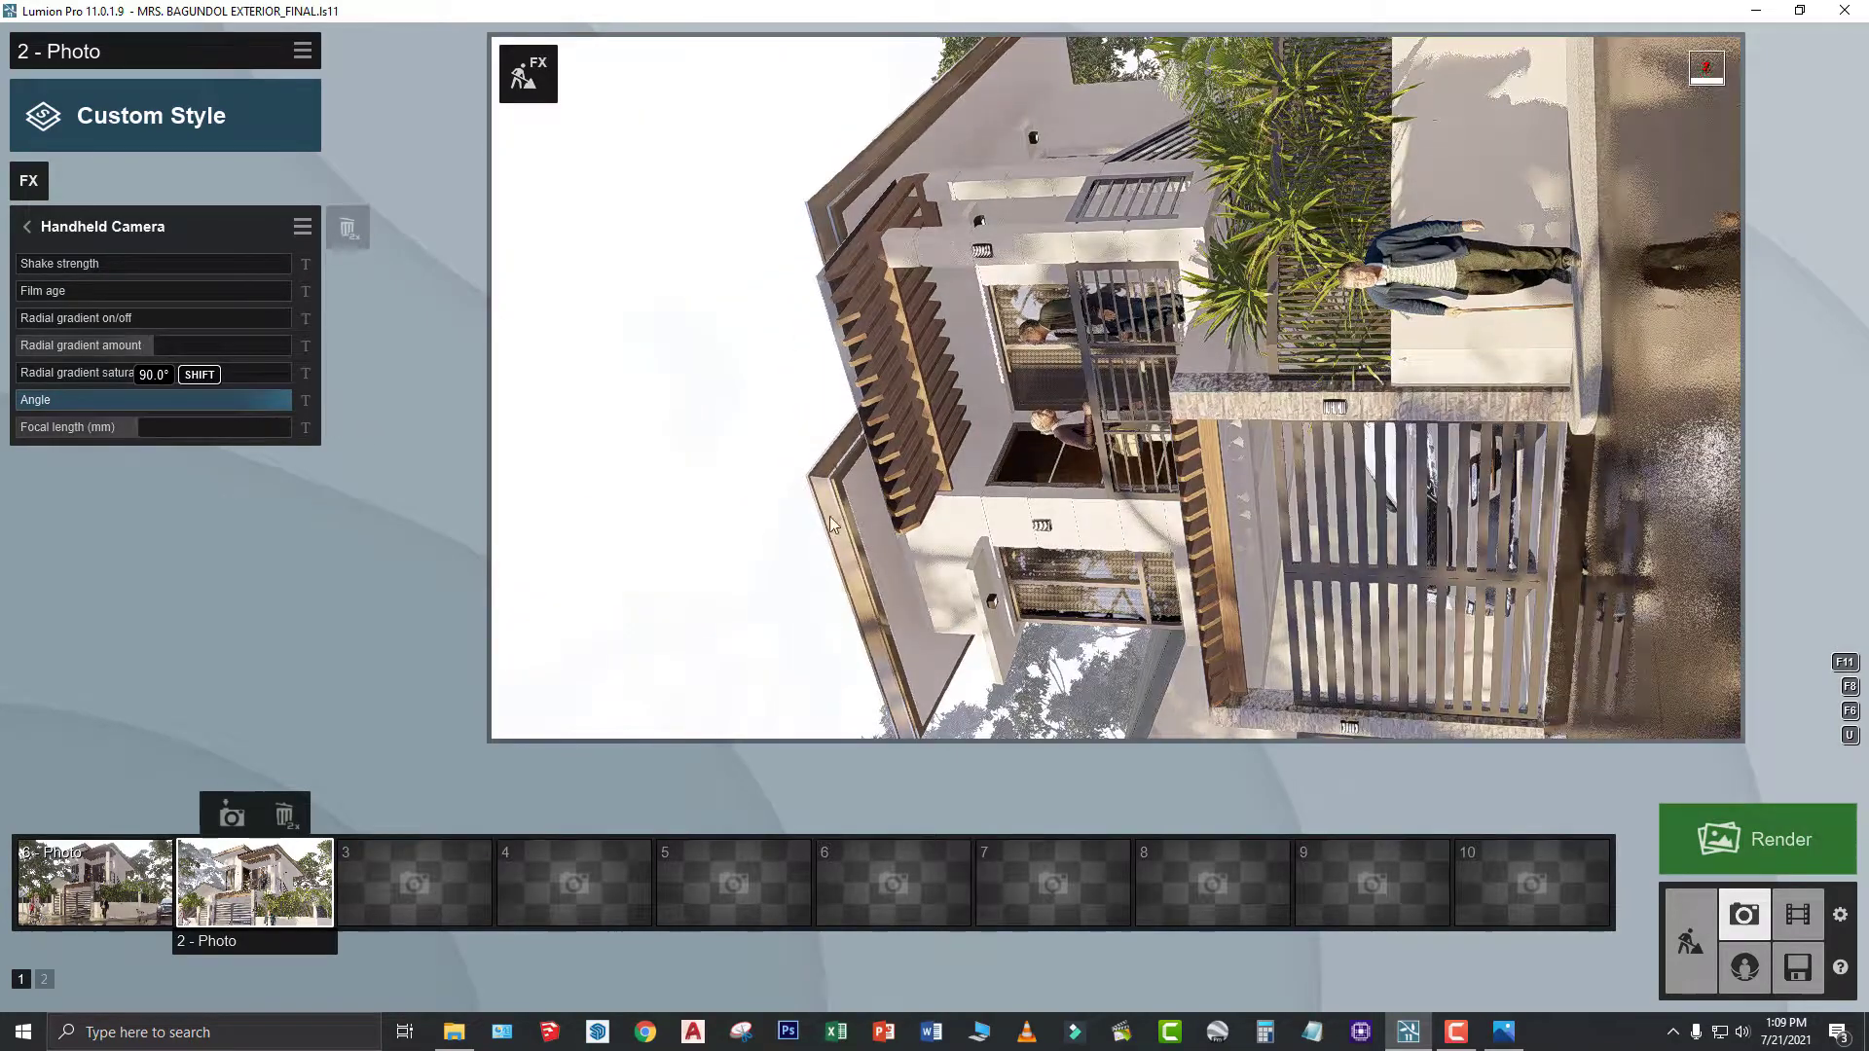
right_click_drag(1165, 538, 1181, 579)
right_click_drag(1245, 521, 1257, 518)
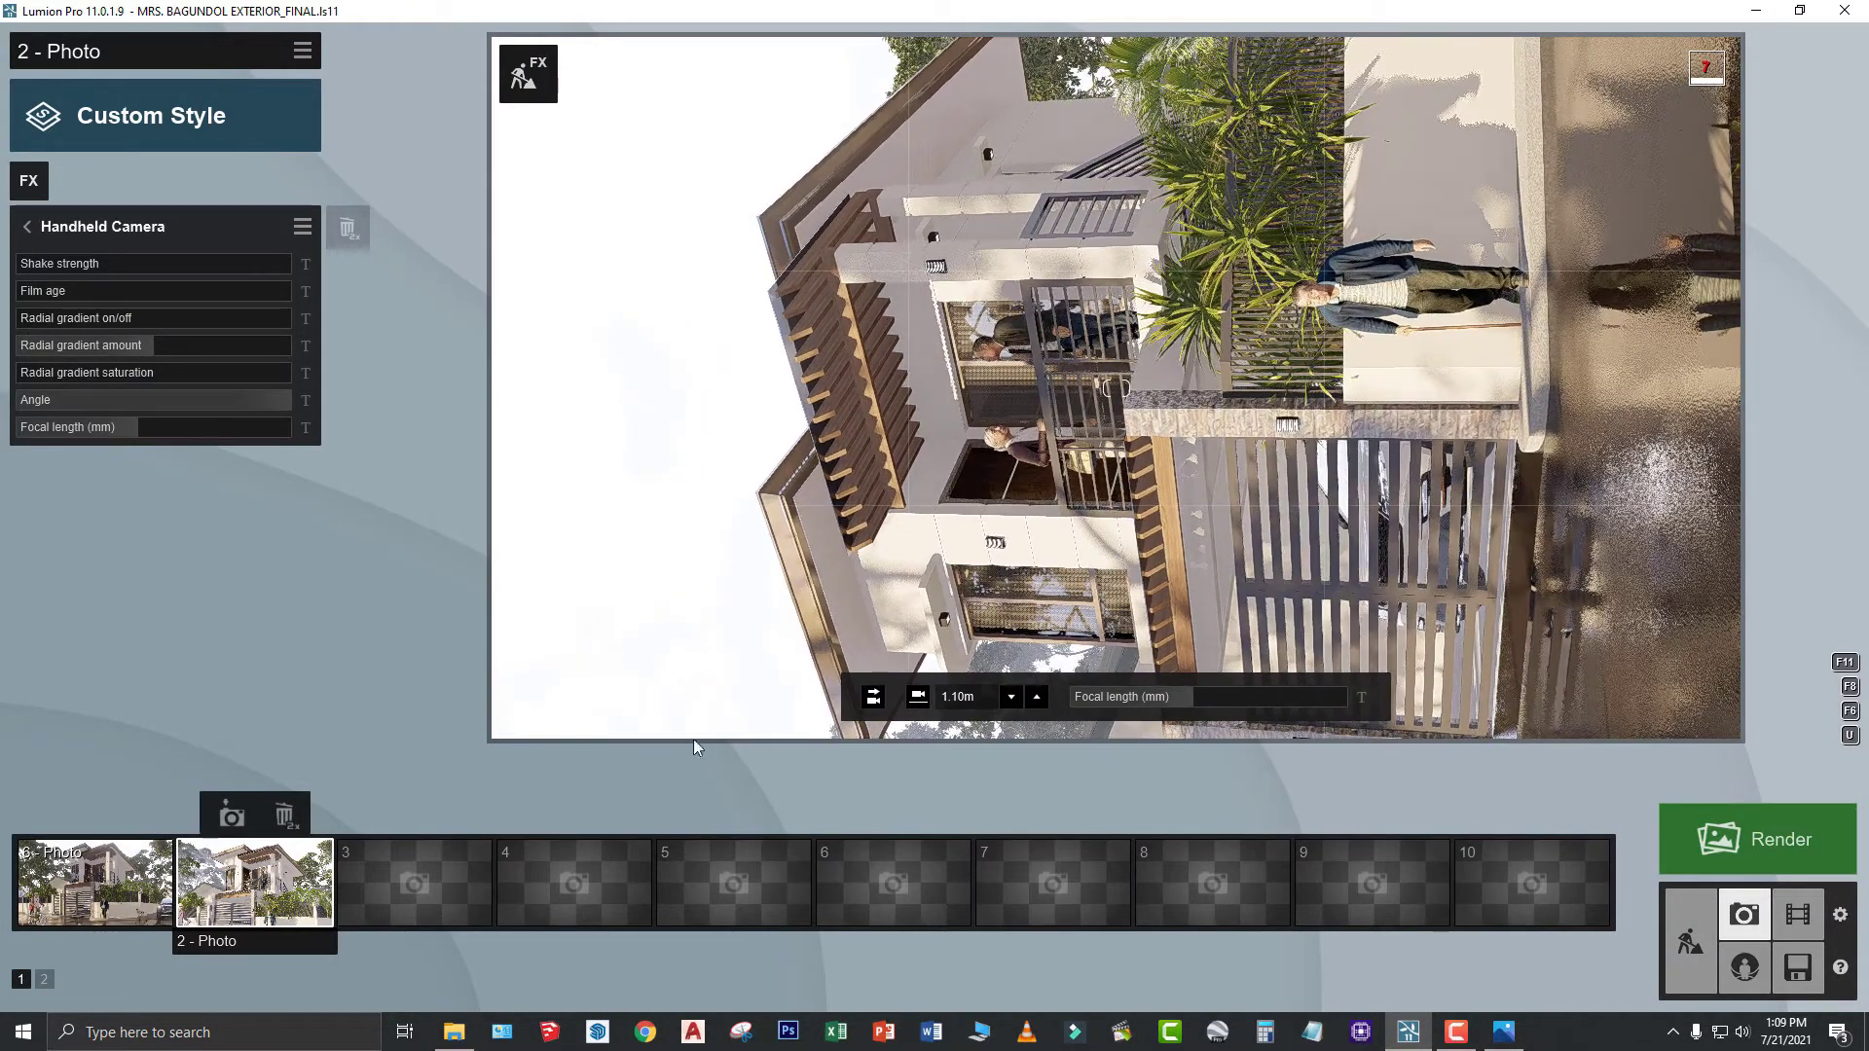
left_click(231, 818)
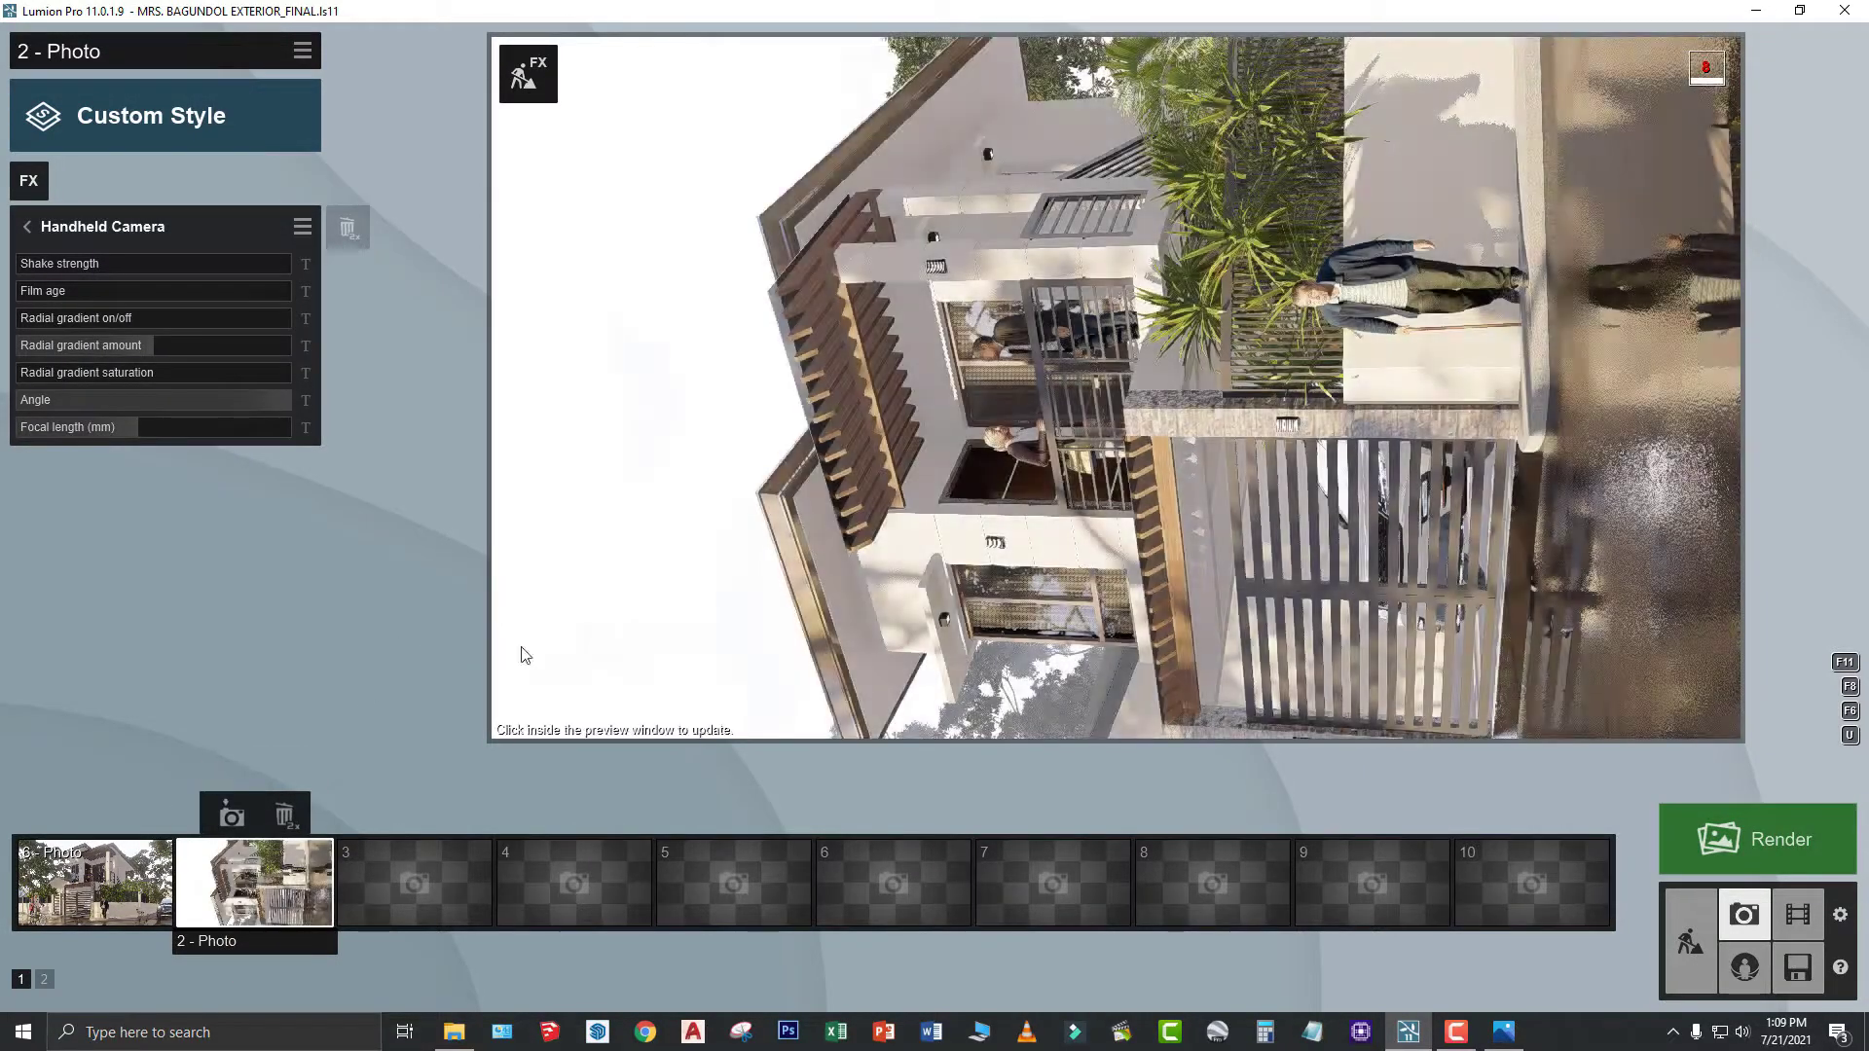
- Render the current shot at Desktop size, 1920x1080, as the JPG file 2 on the Desktop
left_click(1761, 844)
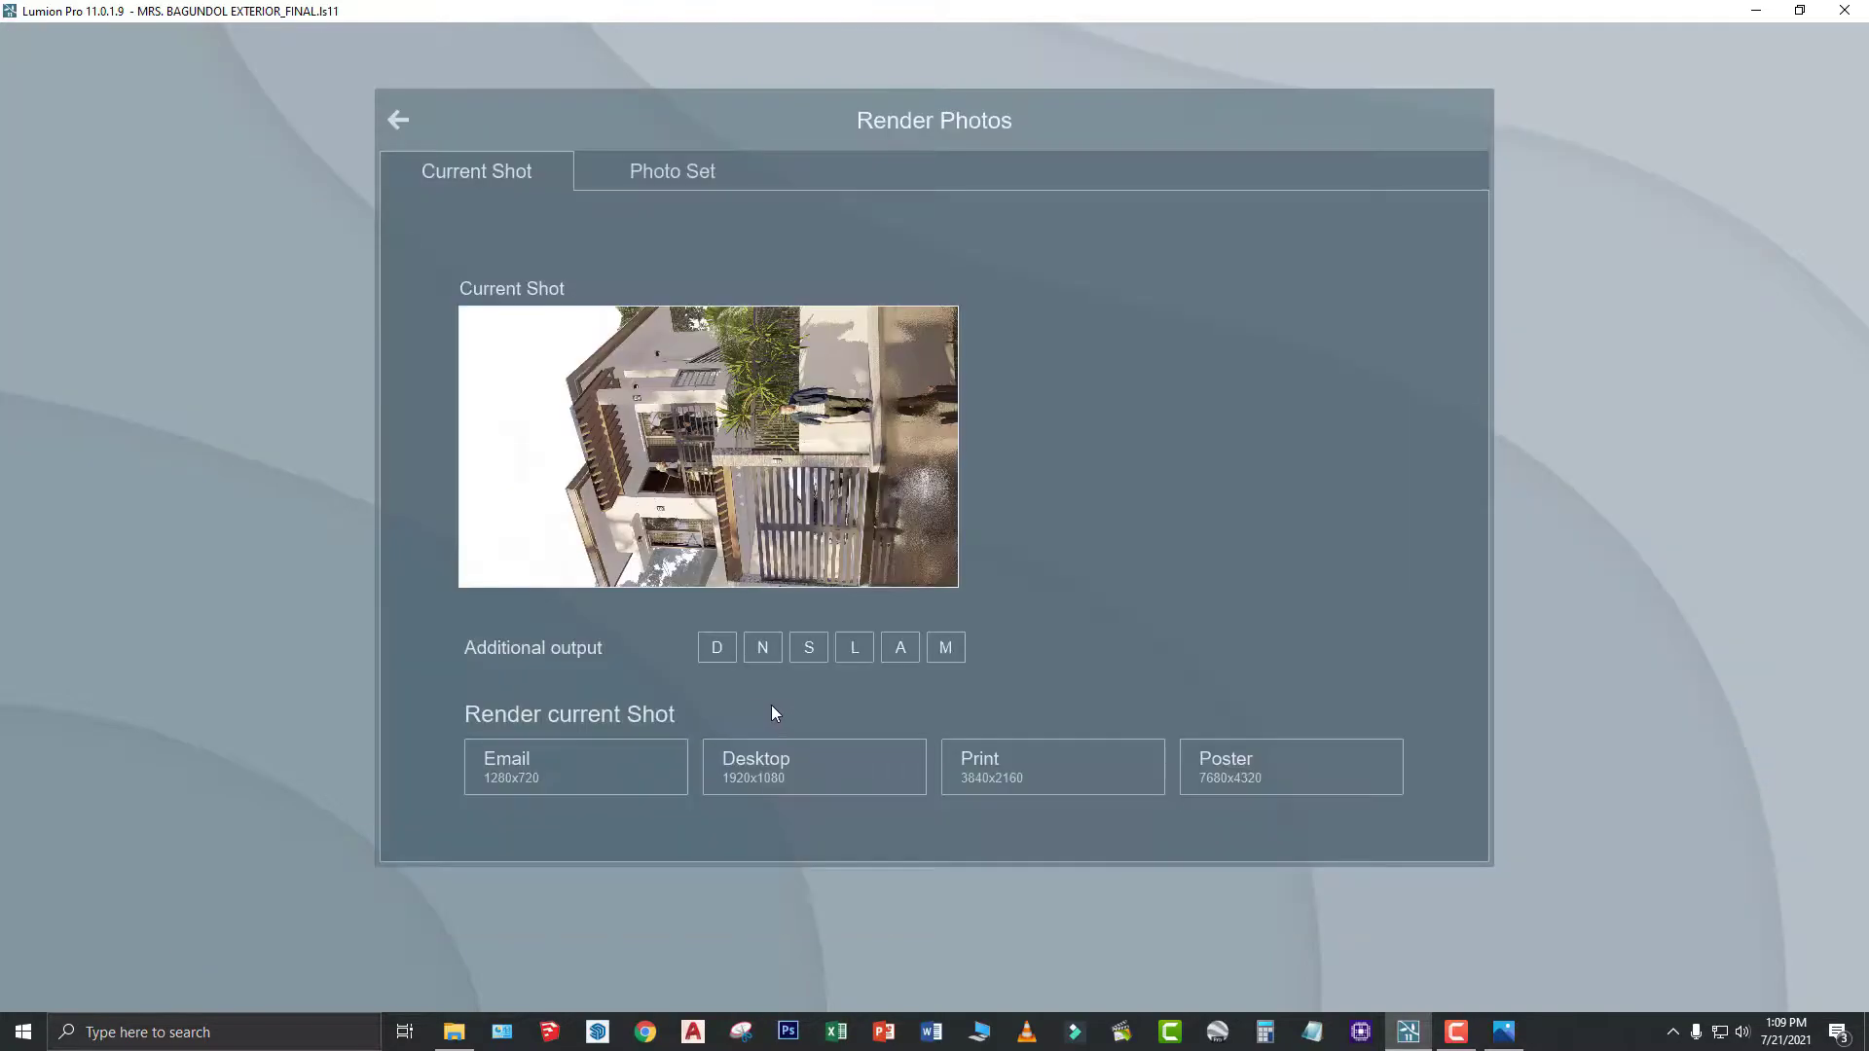
left_click(784, 771)
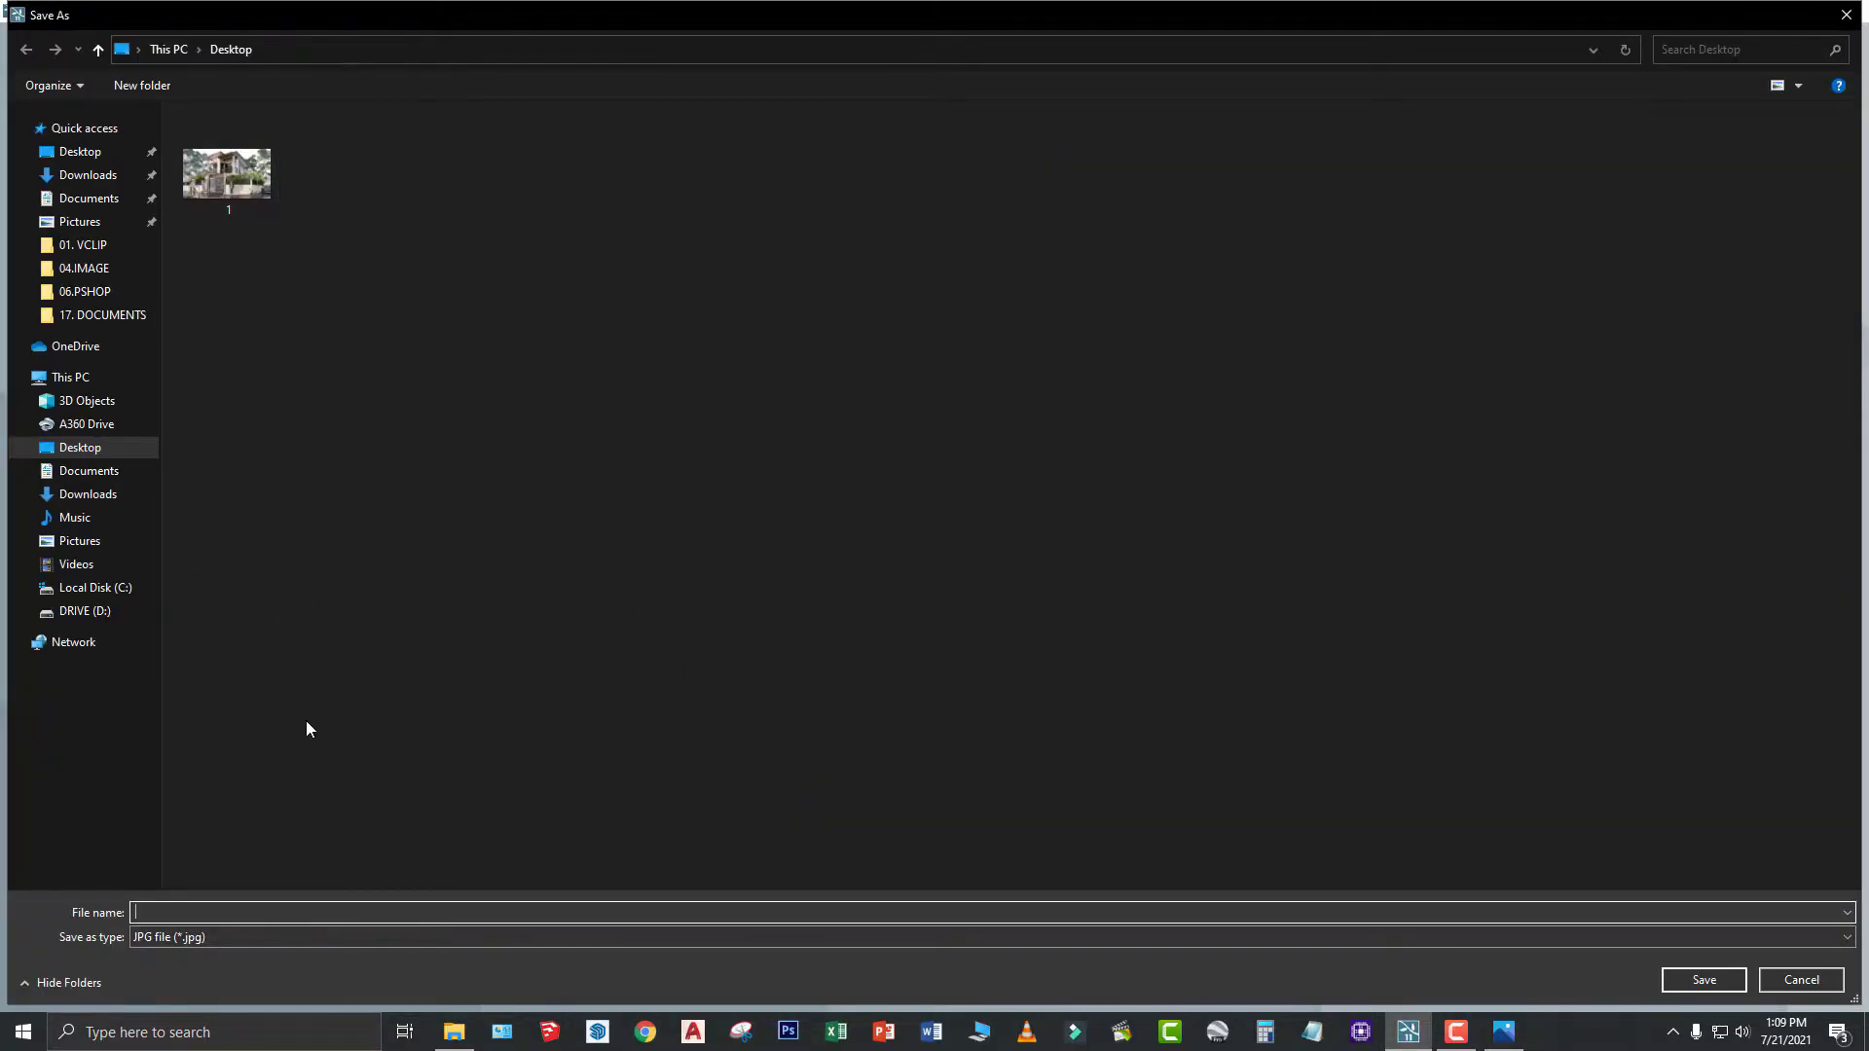
type("2")
key("Return")
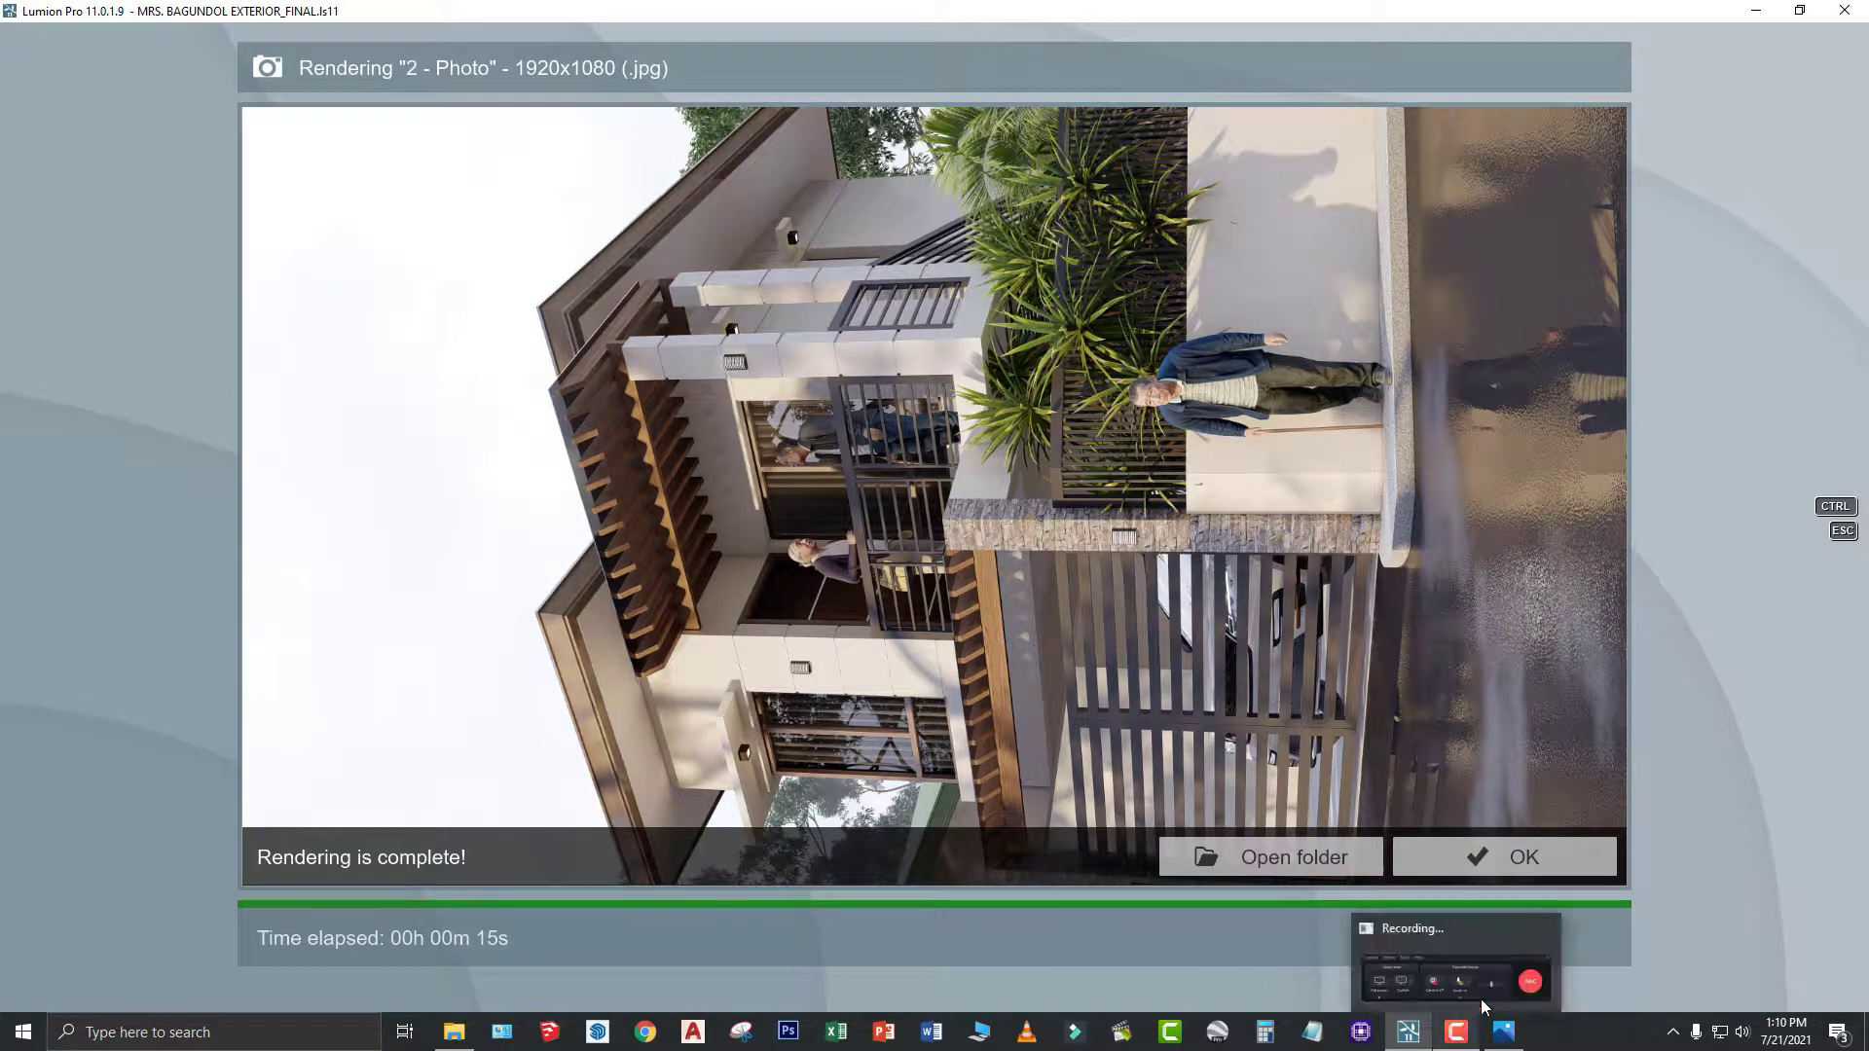
- Open the rendered image 2.jpg from its output folder, rotate it upright and compare it with 1.jpg
left_click(1272, 855)
left_click(690, 518)
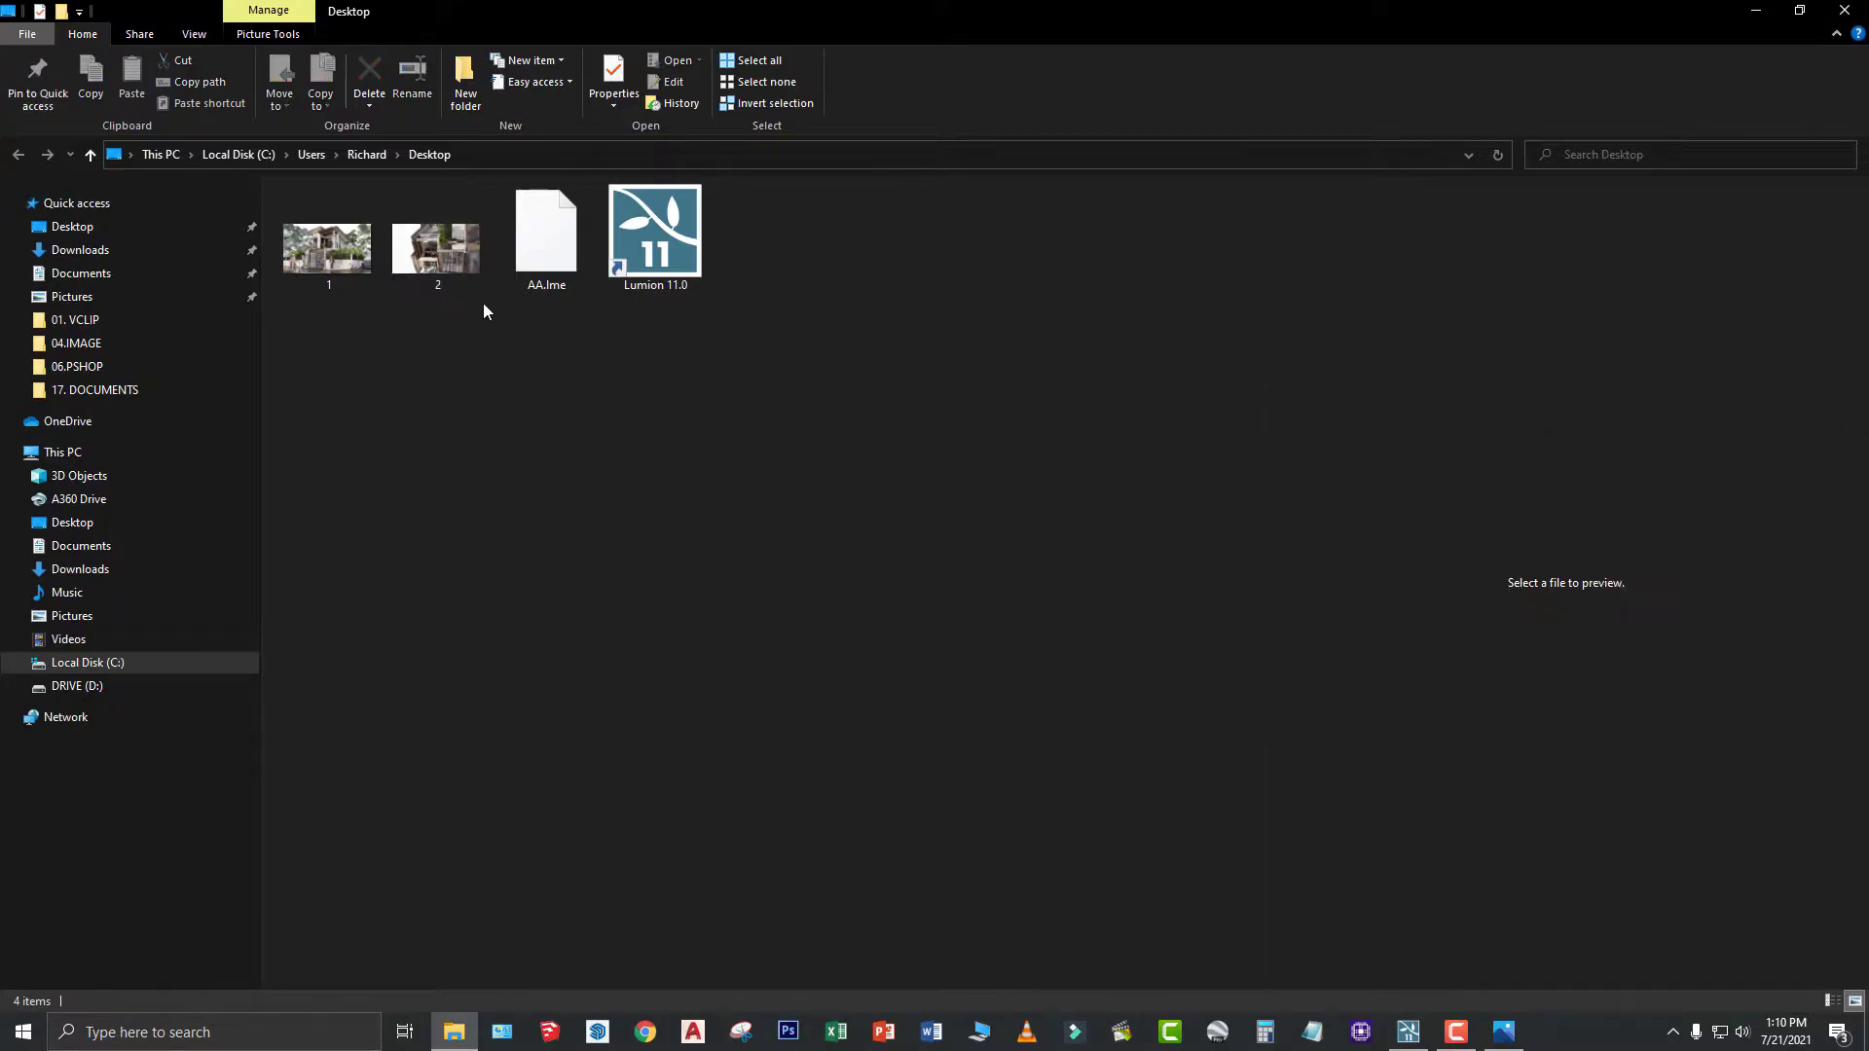
double_click(451, 256)
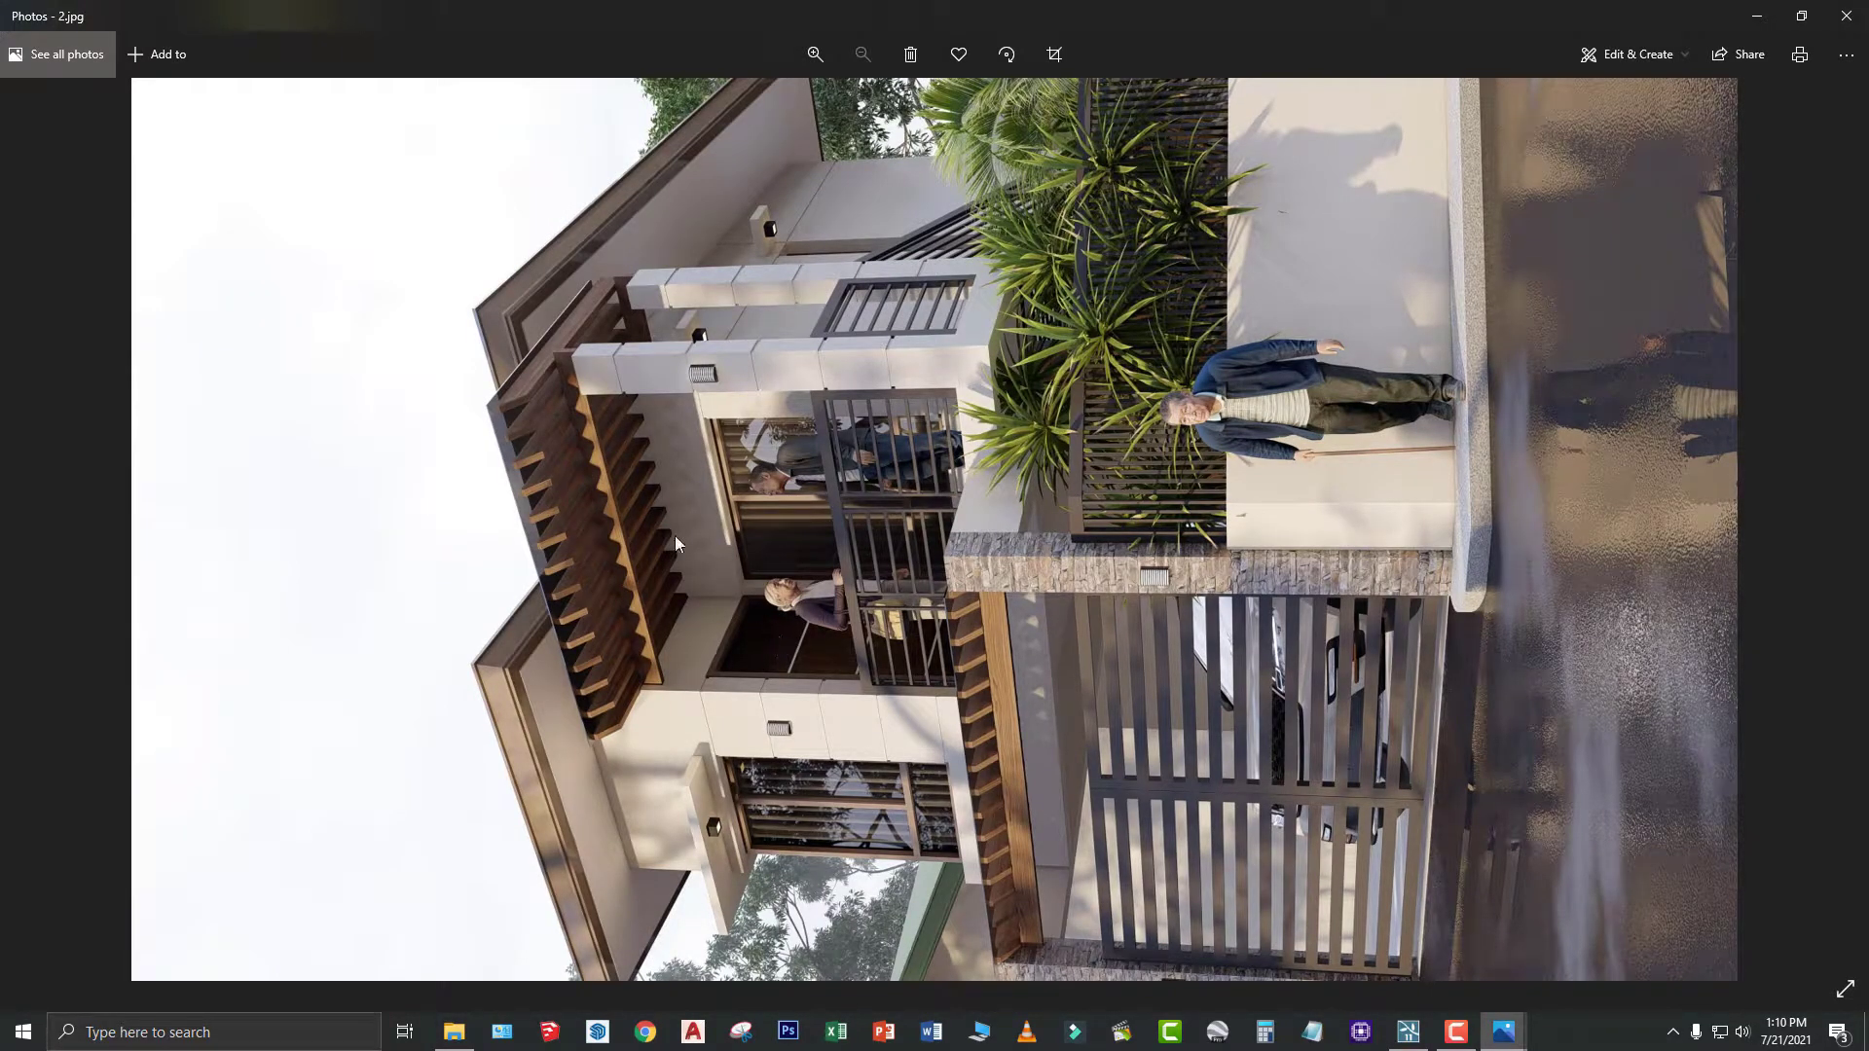
left_click(1007, 53)
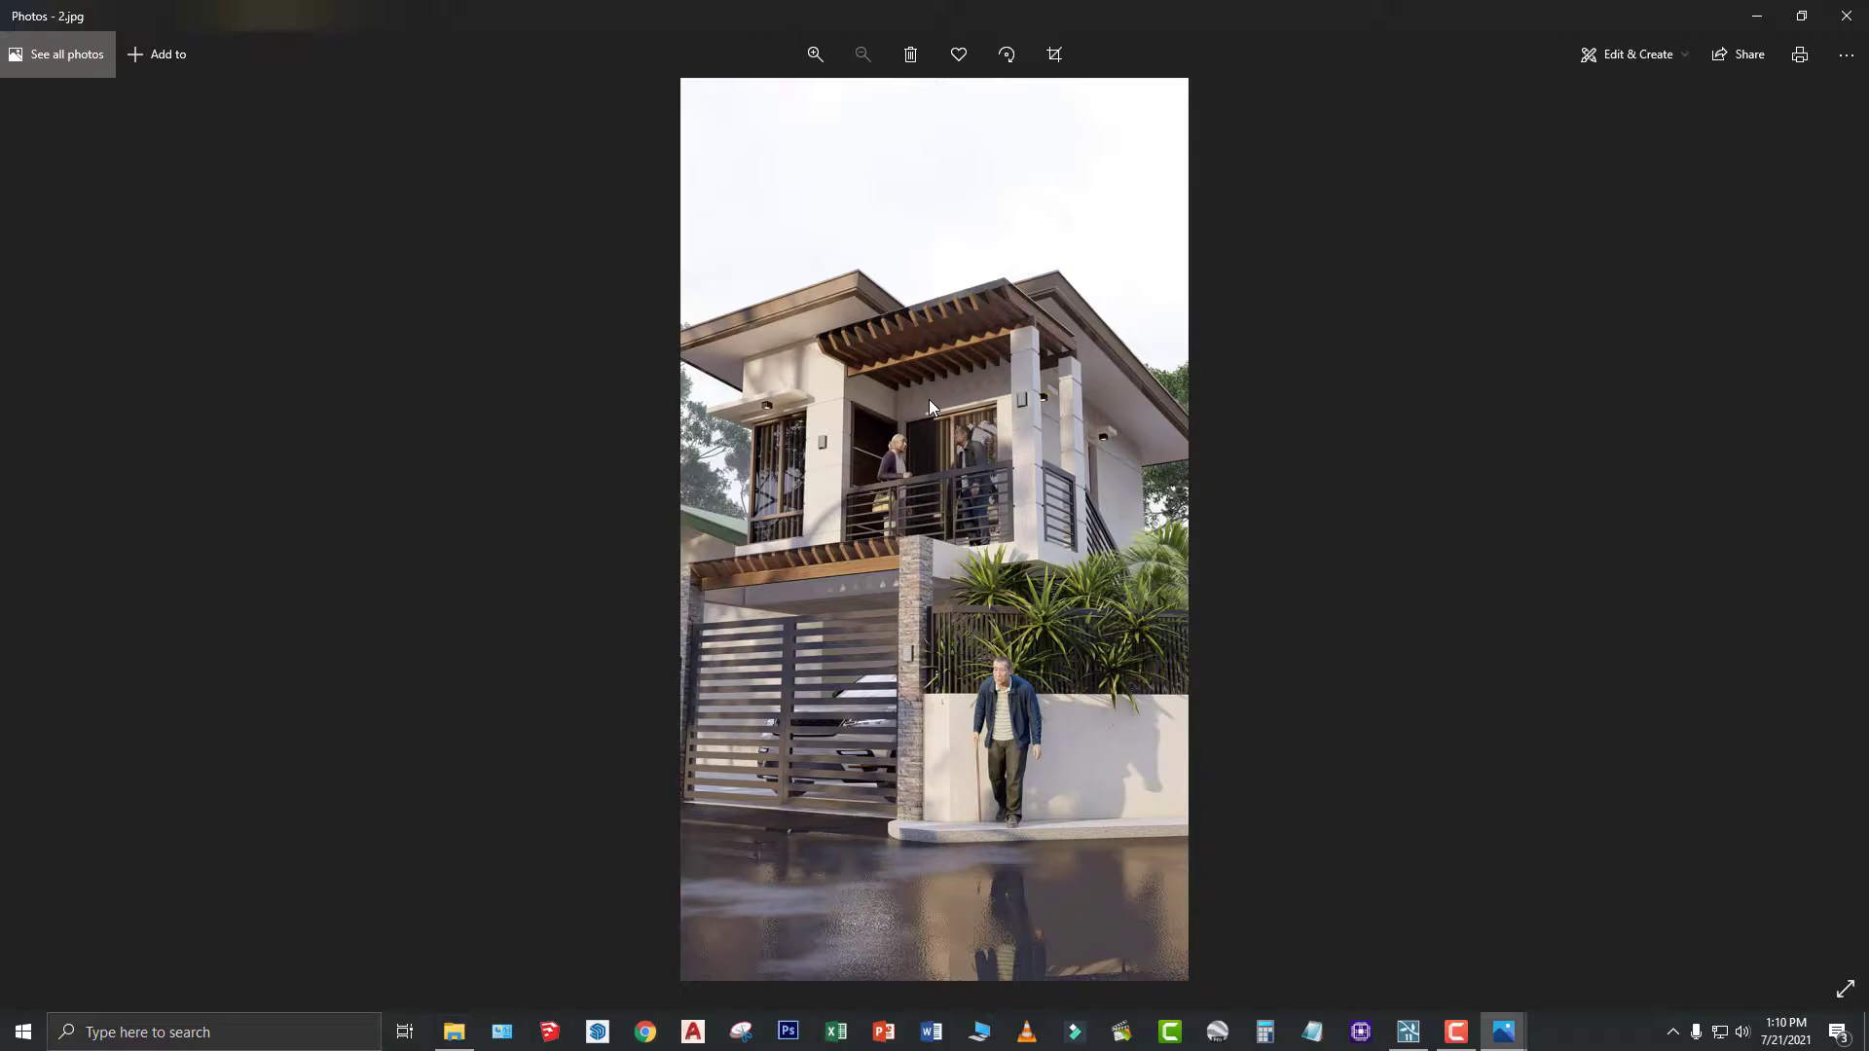
key("Left")
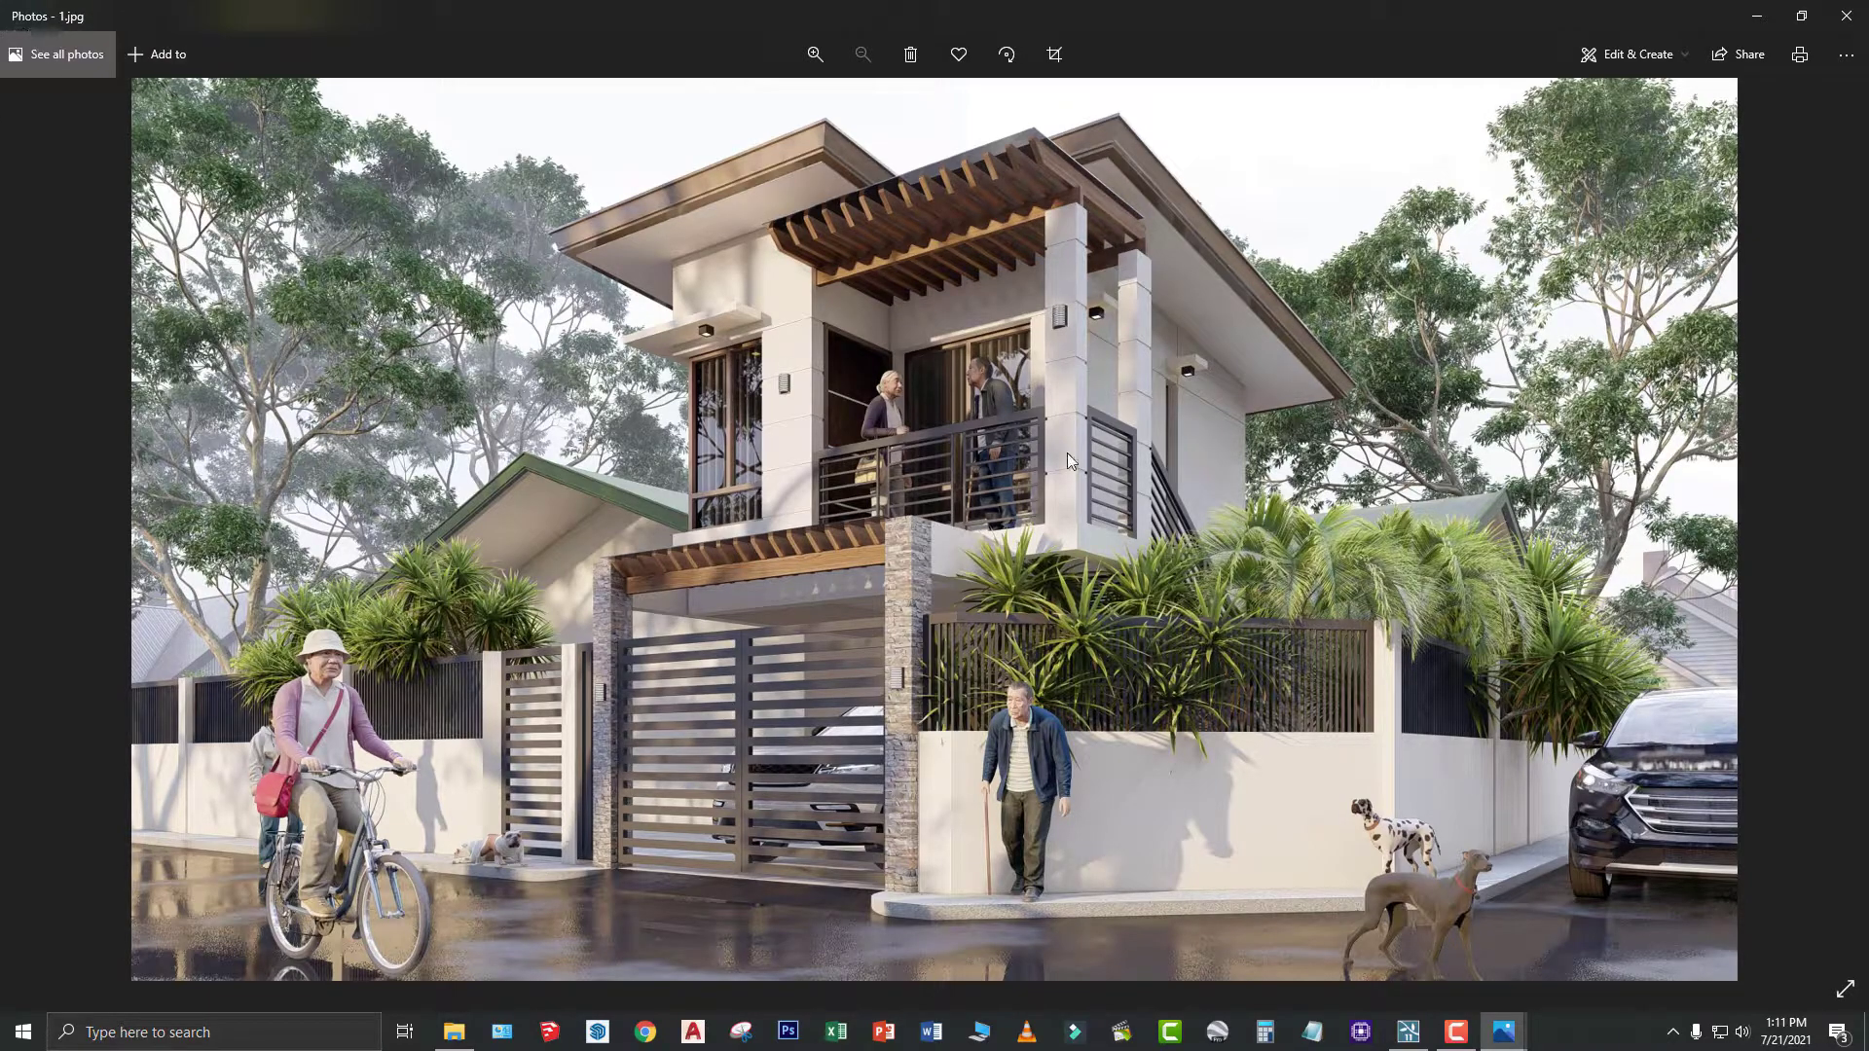
key("Right")
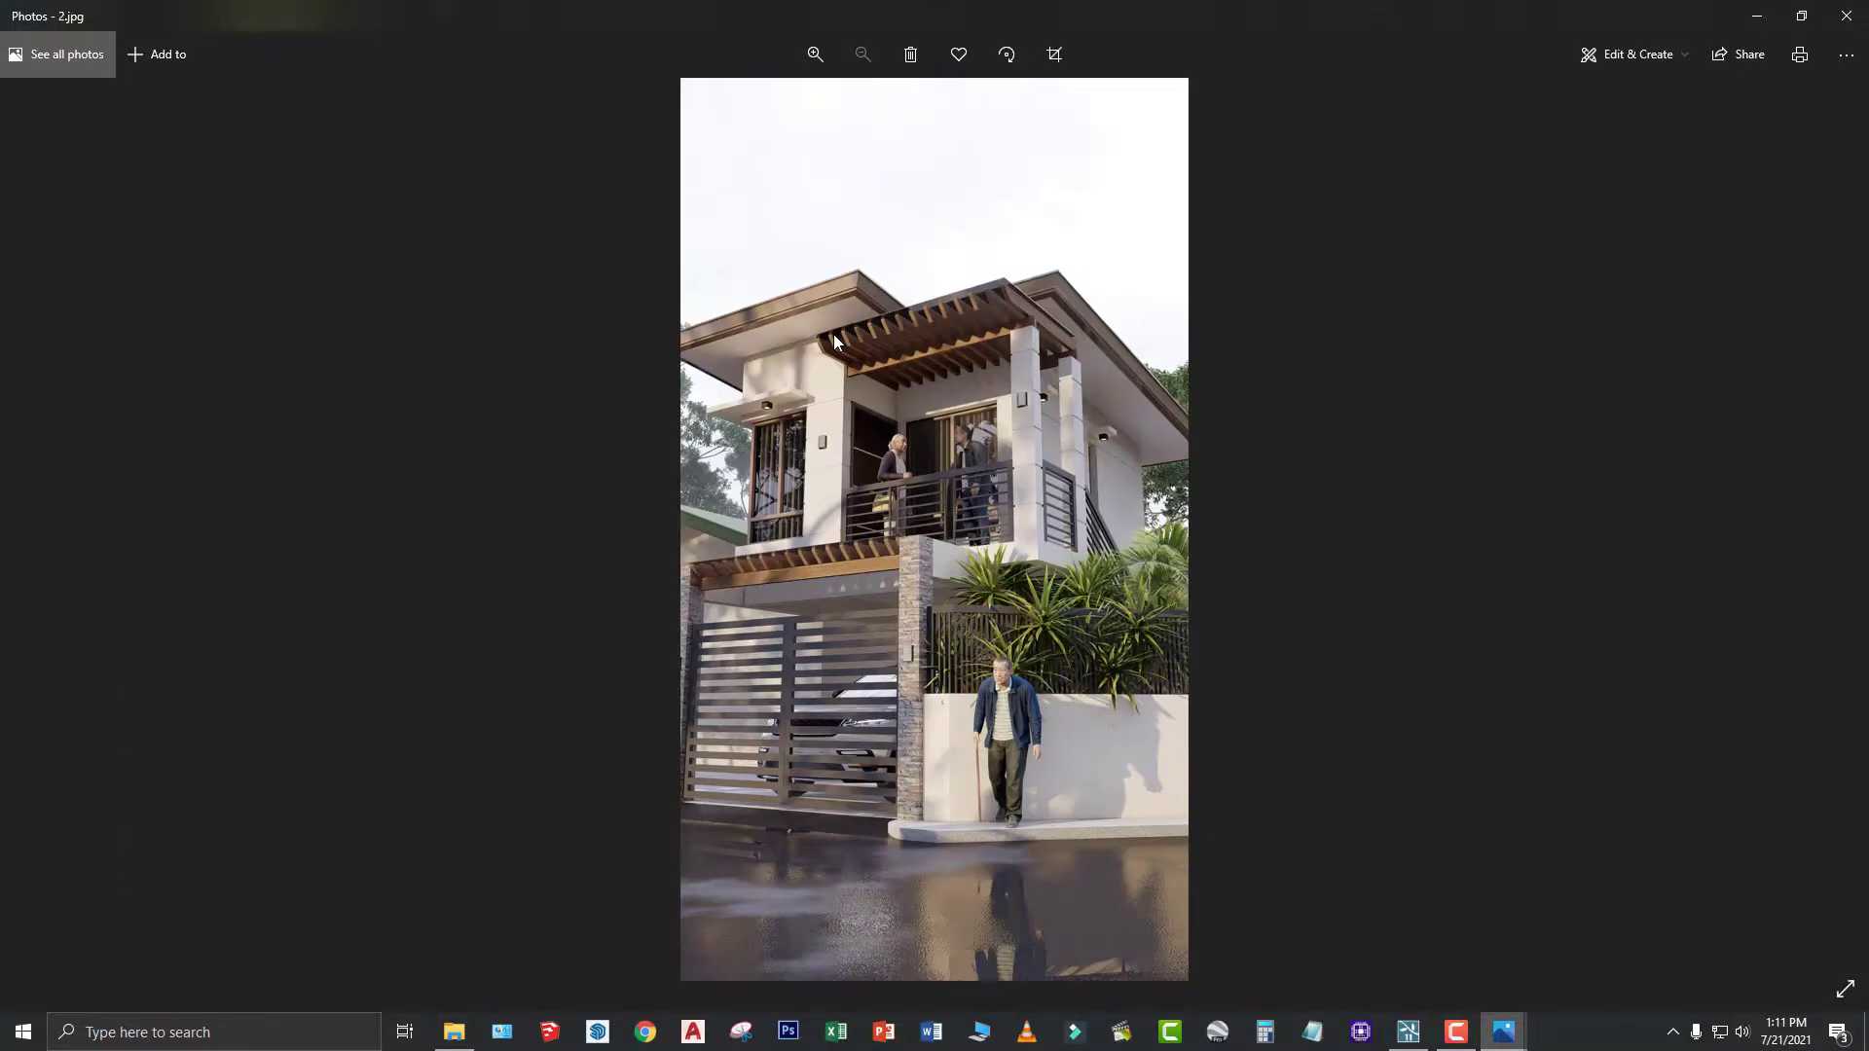